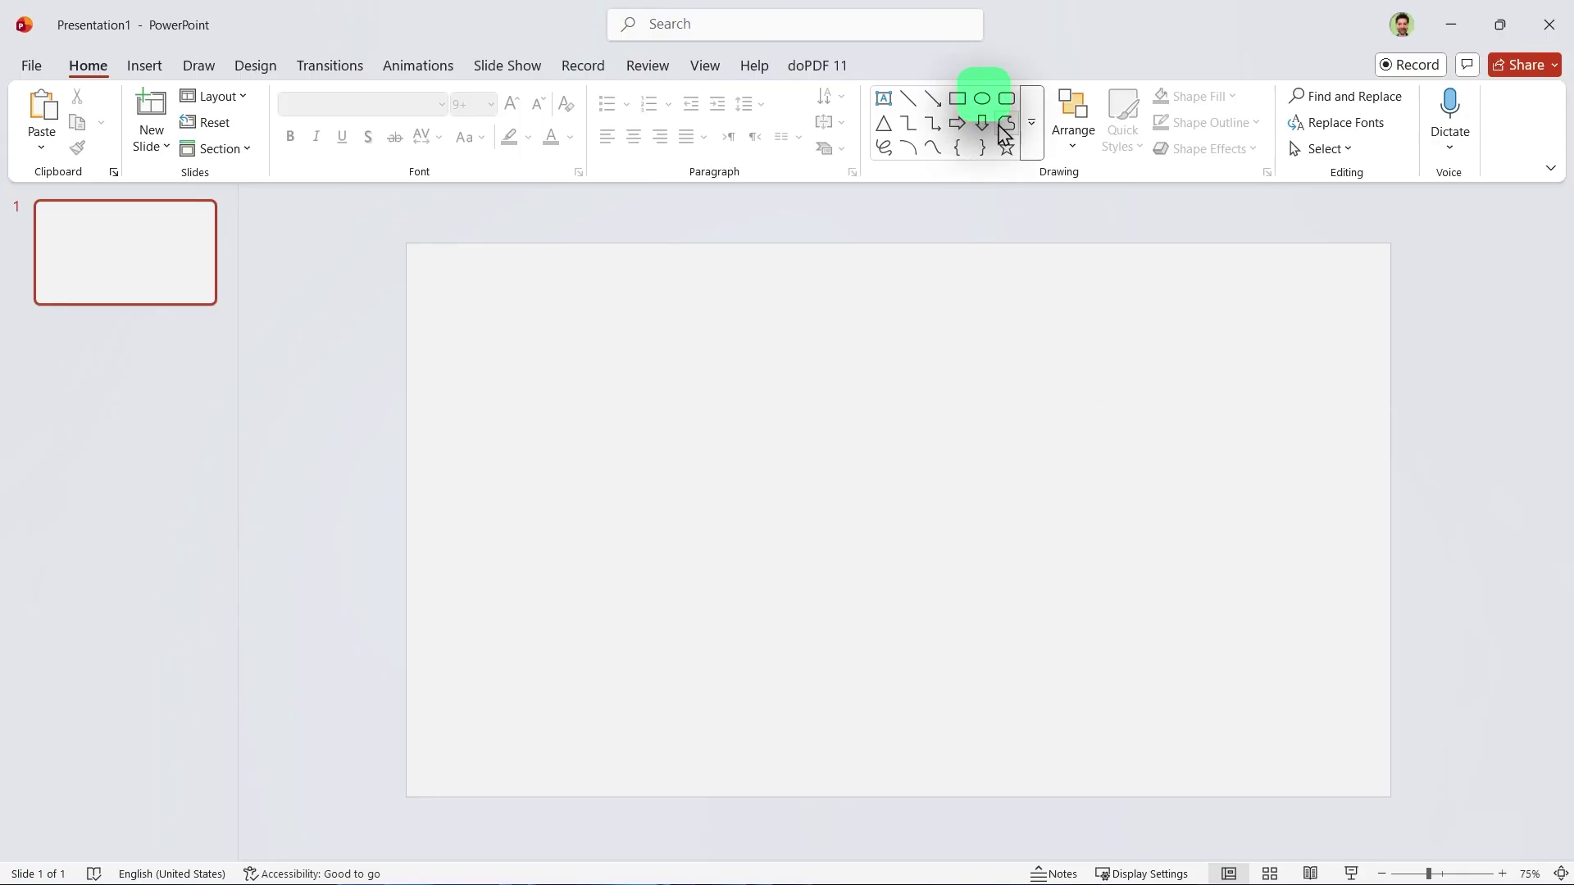
Step: Draw a 2.5 x 2.5 inch circle centred both ways on the slide
left_click(982, 99)
left_click_drag(836, 429, 1029, 623)
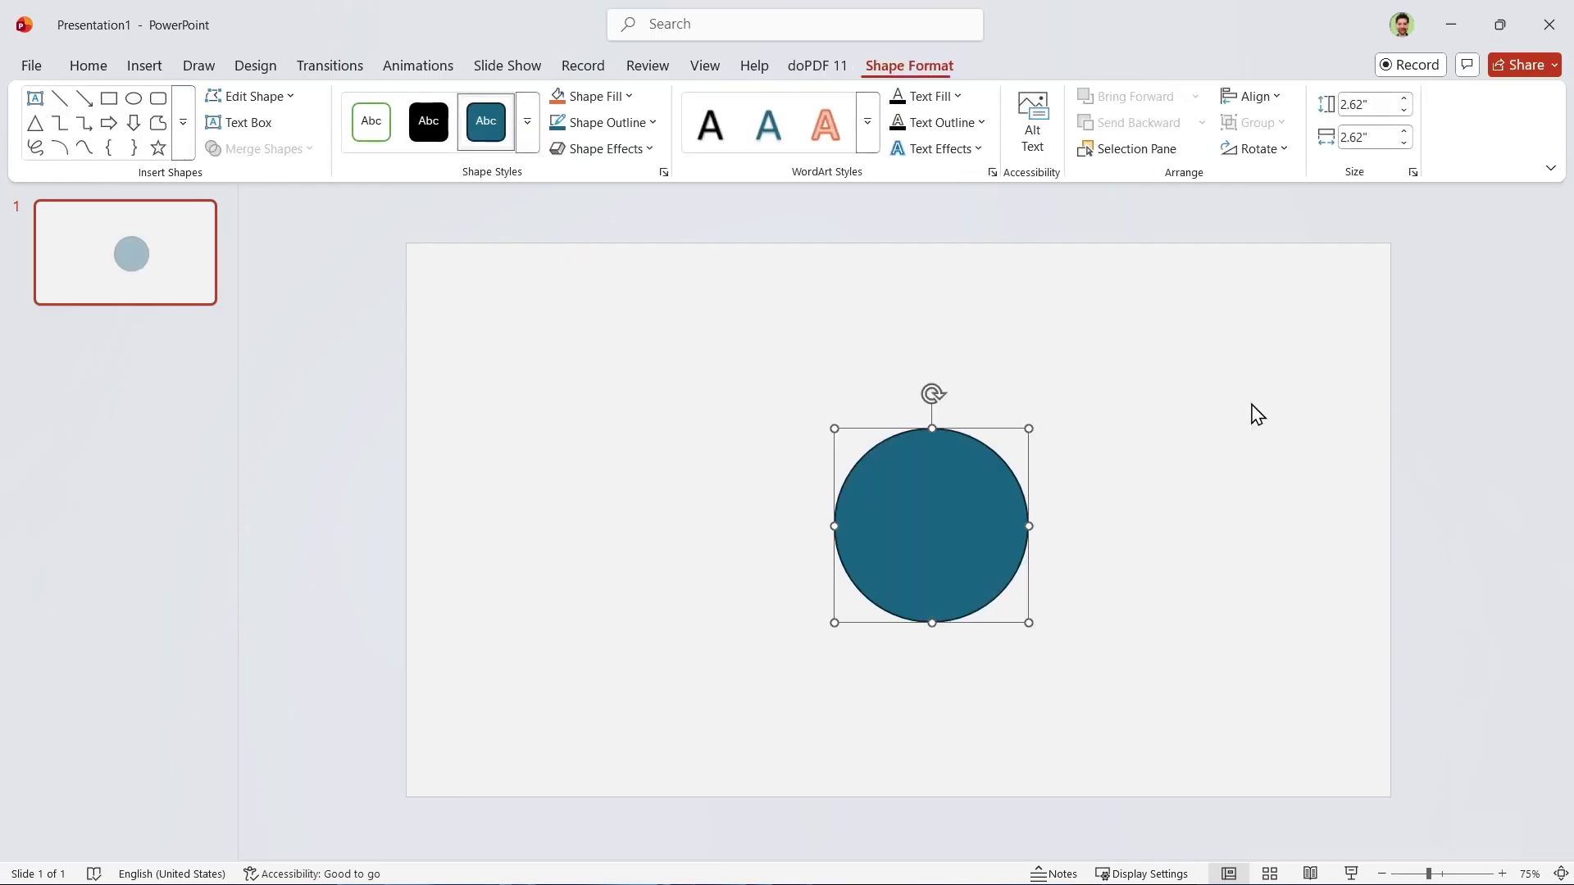
left_click(1385, 104)
type("2.5")
left_click(1386, 137)
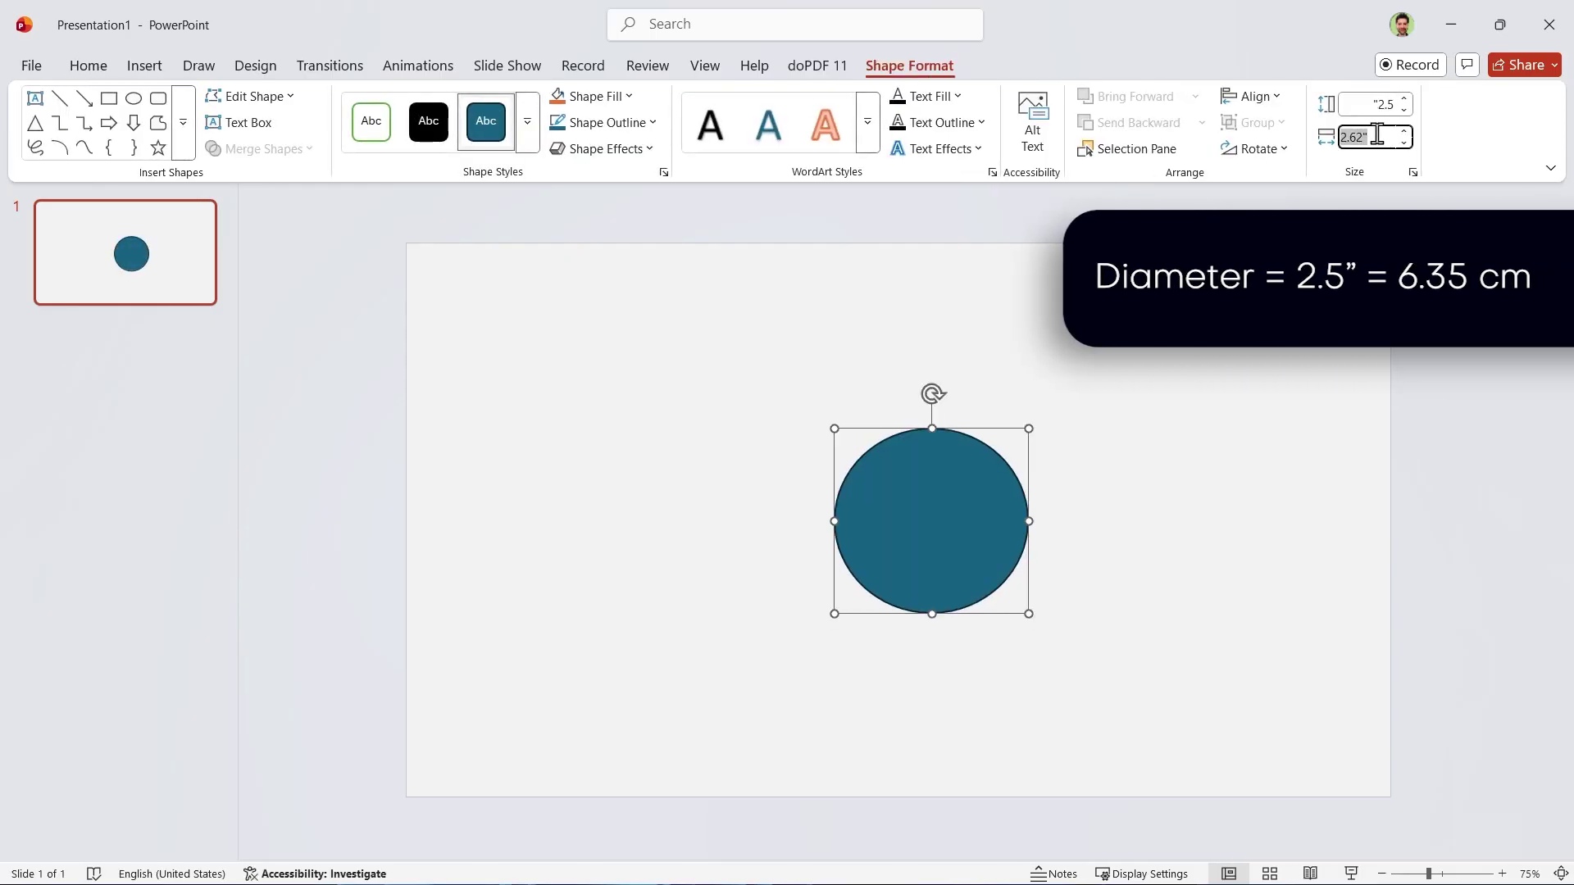
type("2.5")
key("Return")
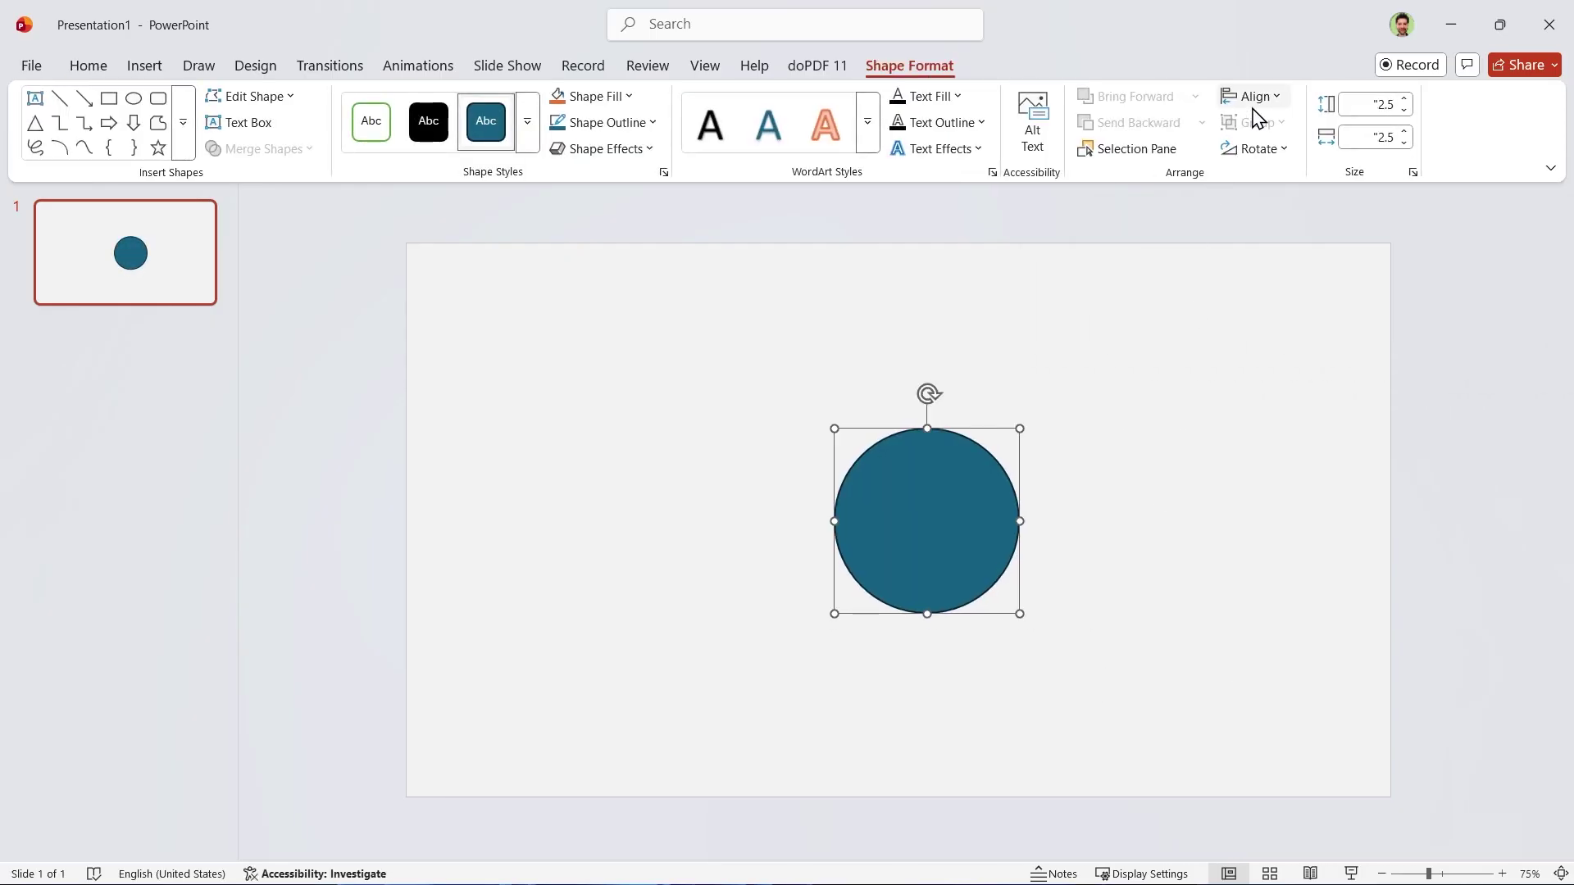
left_click(1252, 98)
left_click(1302, 246)
left_click(1262, 97)
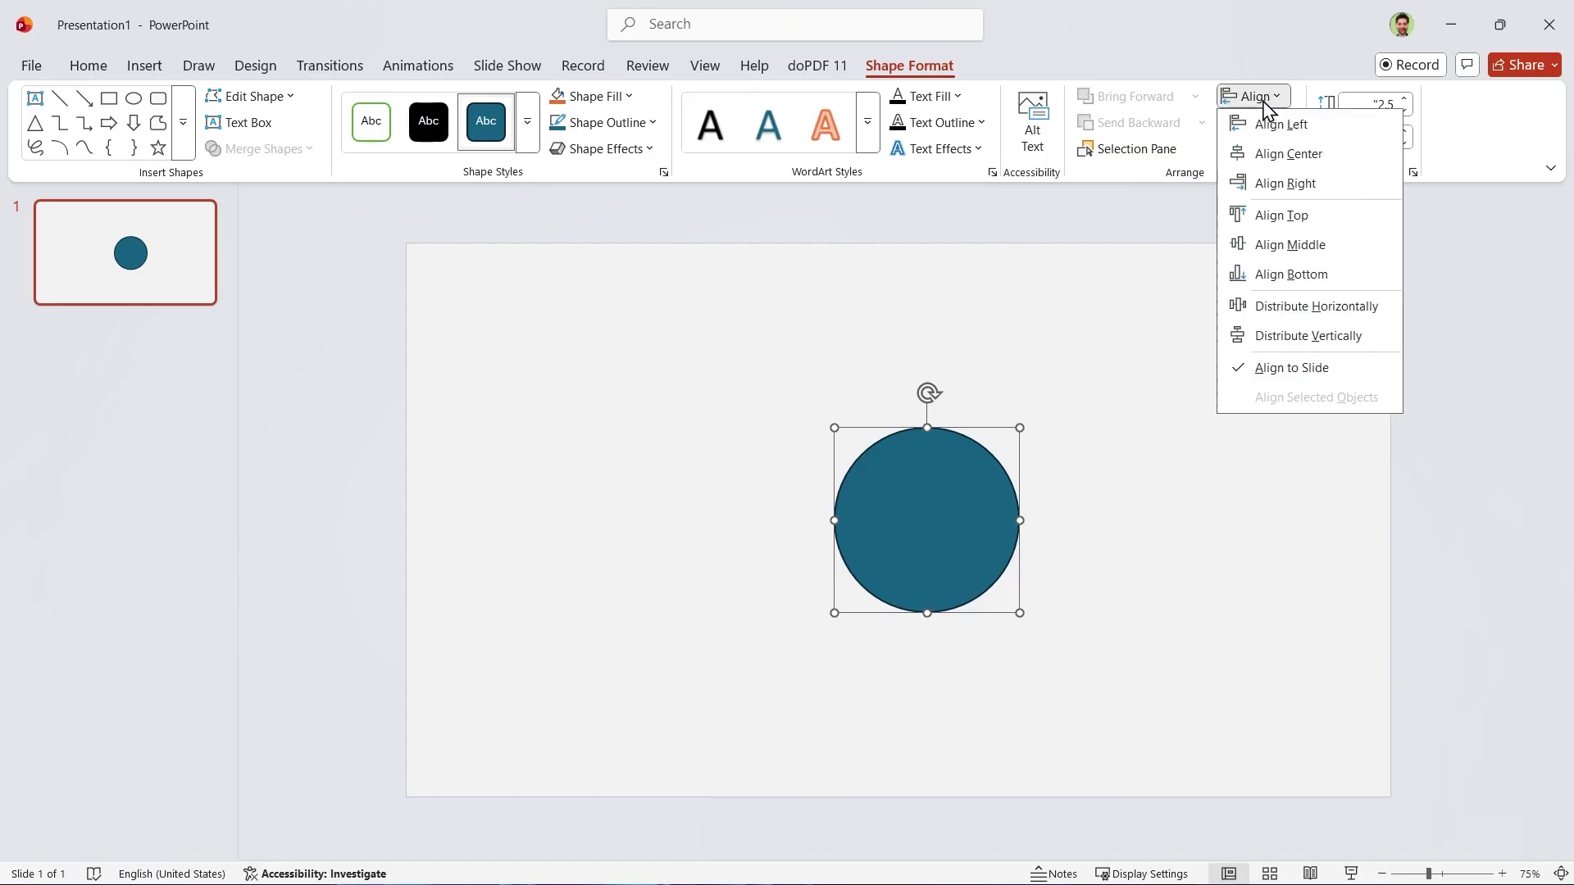
left_click(1283, 155)
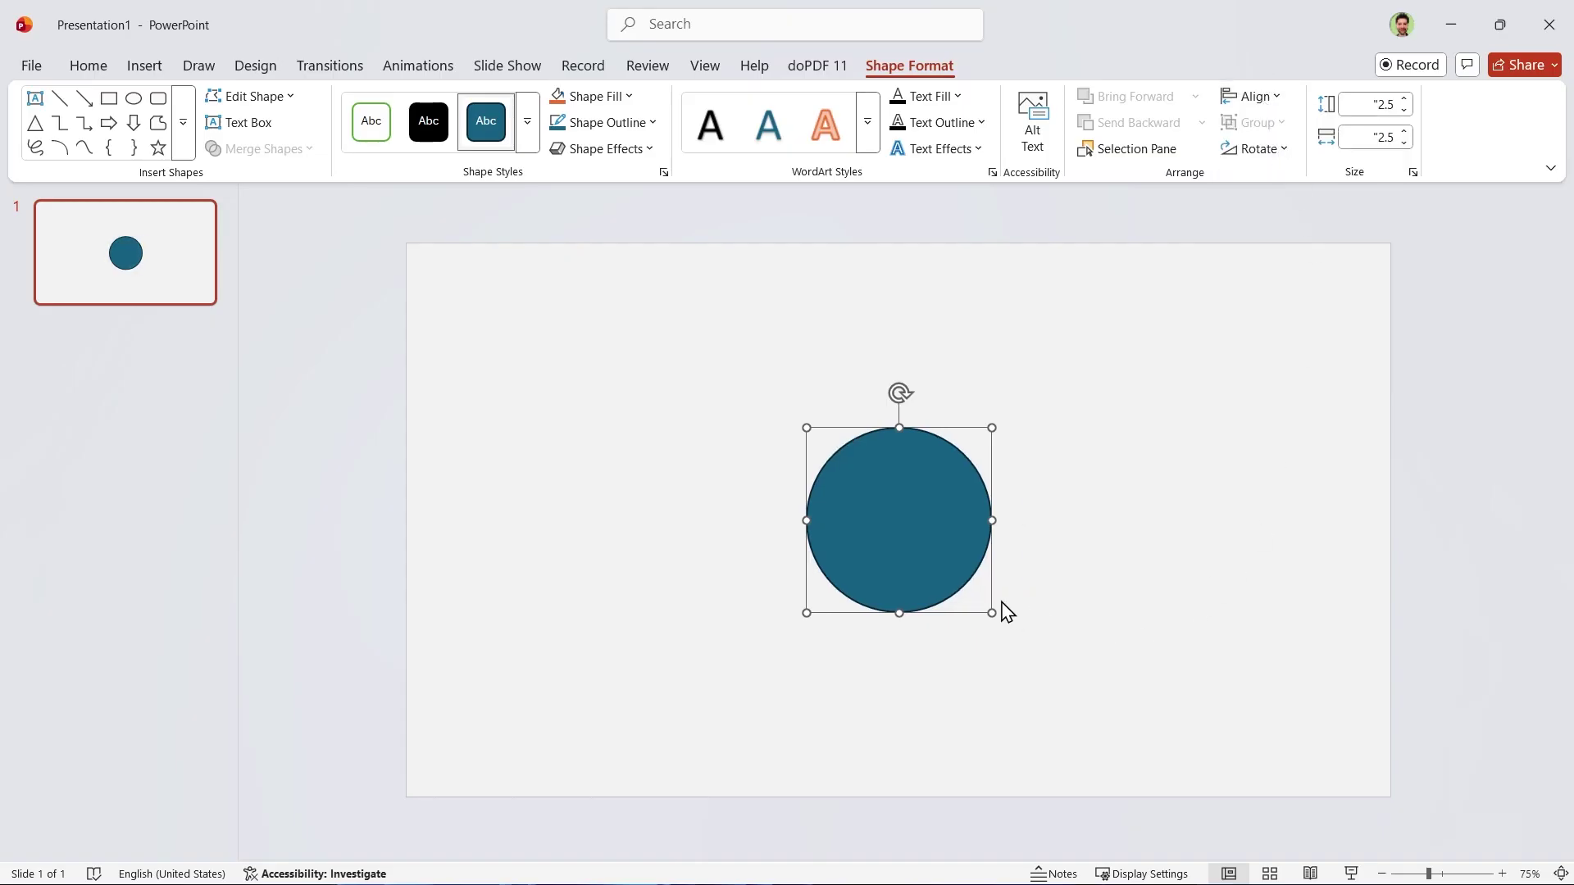
Step: Give the circle 50% transparency and copy it right into a touching row
right_click(945, 589)
left_click(989, 832)
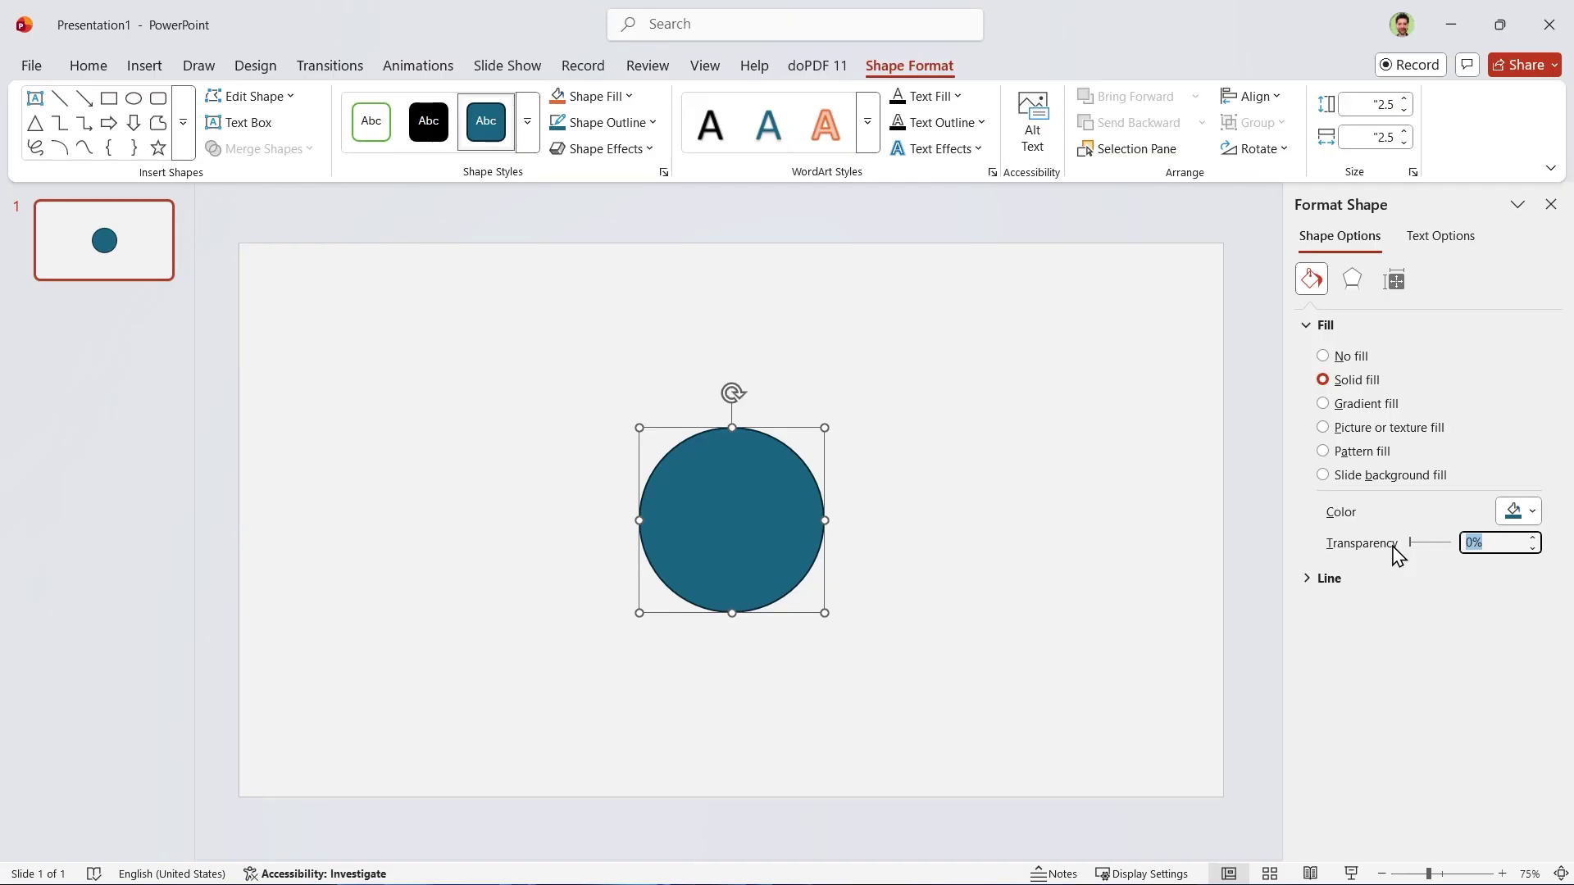
type("50")
left_click(1550, 206)
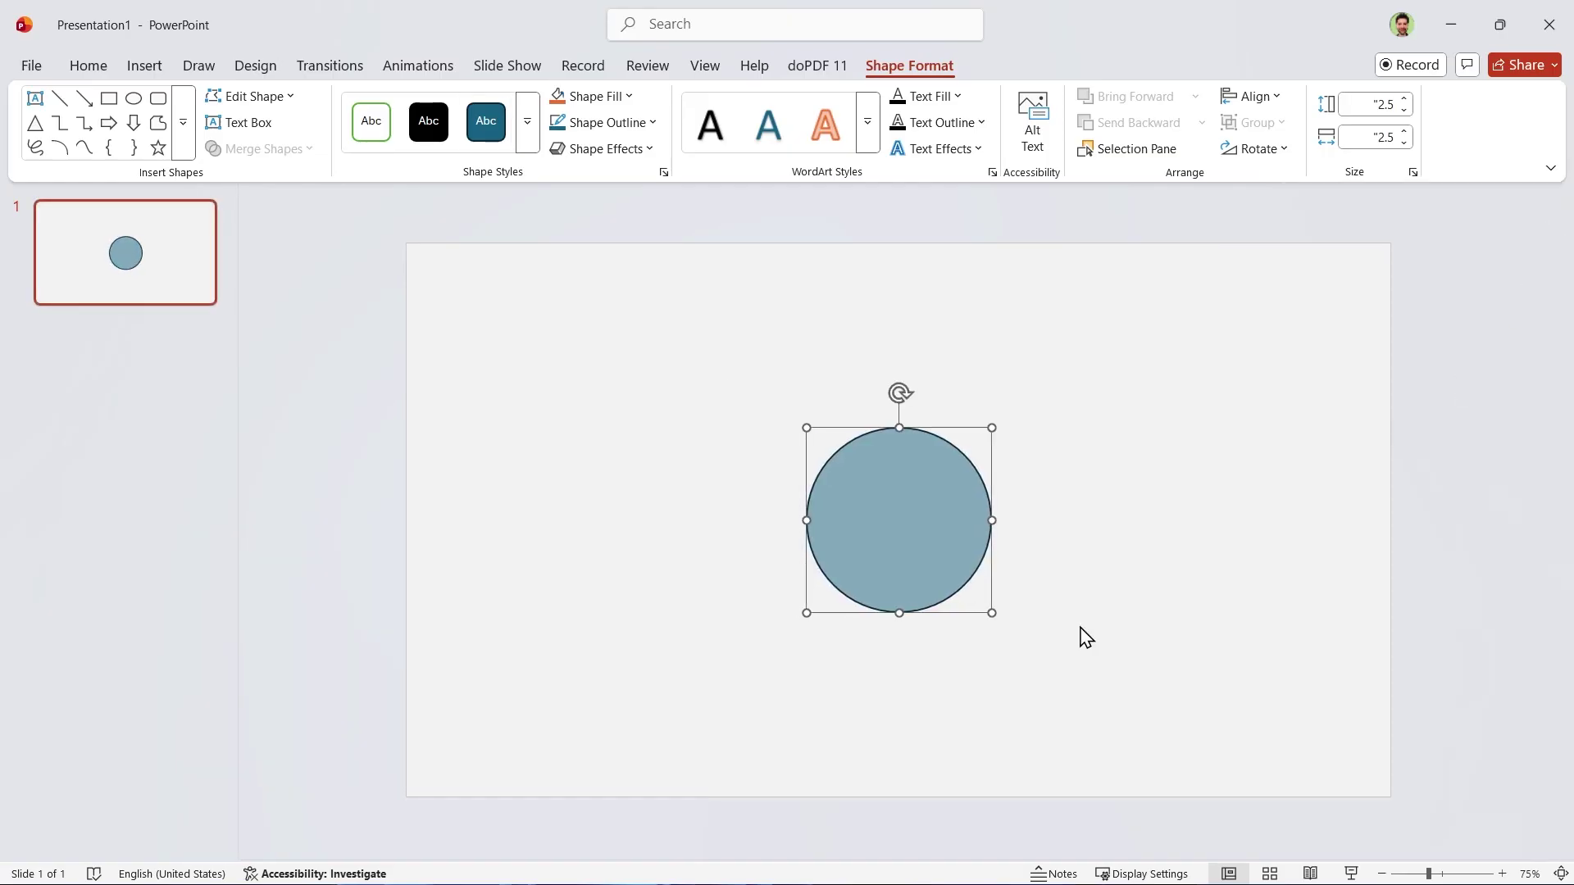
left_click_drag(905, 545, 768, 564)
left_click(1027, 709)
Step: Copy the right small circle and resize the copy to 5 x 5 inches
left_click(958, 738)
left_click(1111, 530)
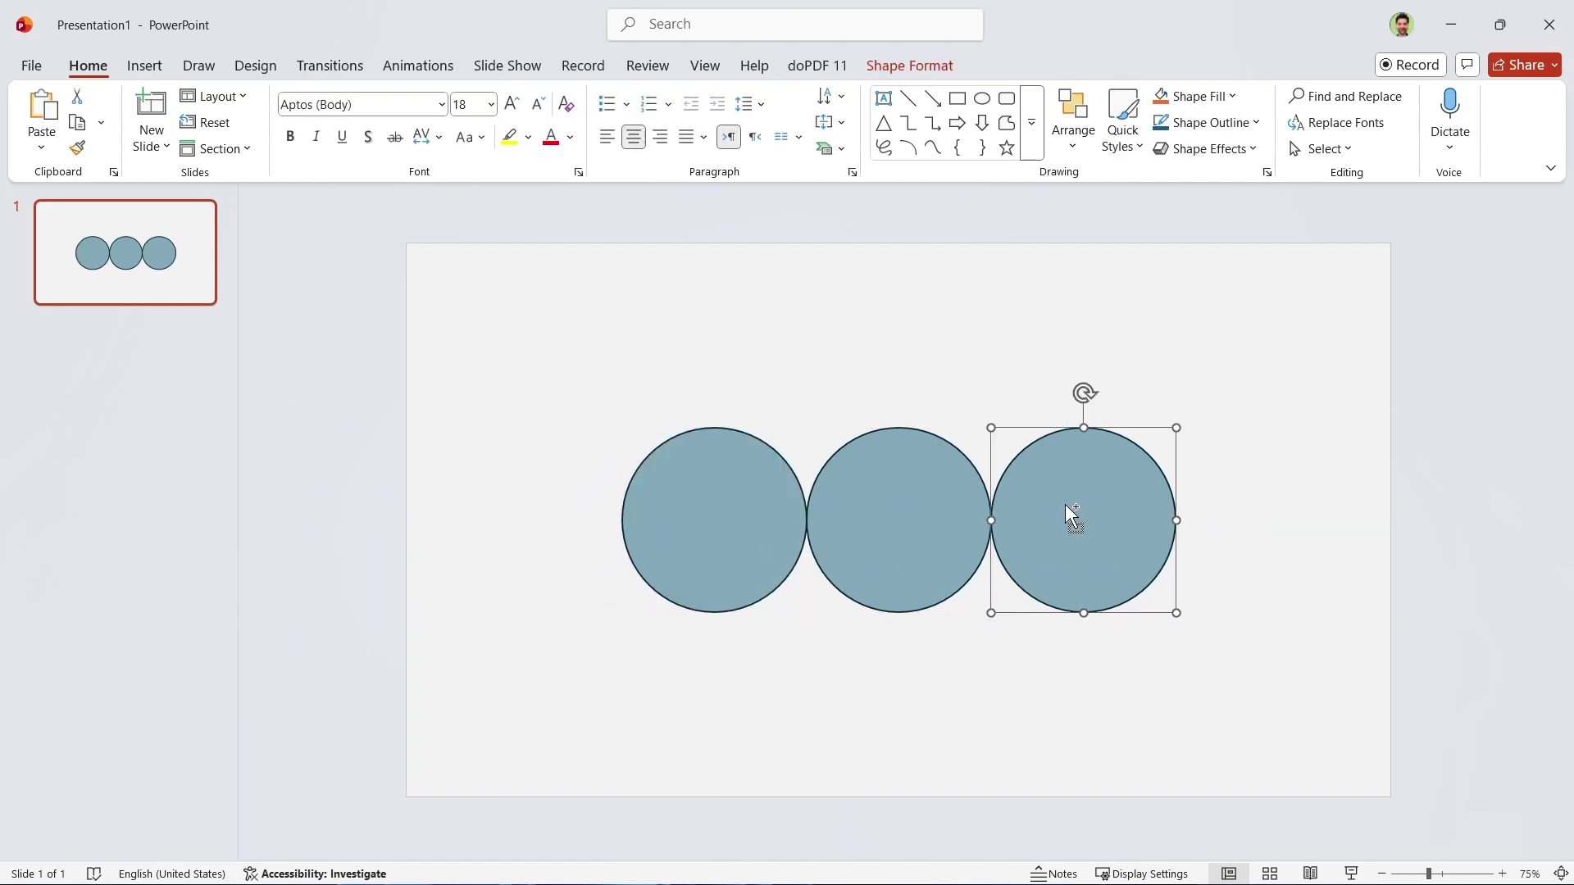
left_click_drag(1070, 517, 1199, 541)
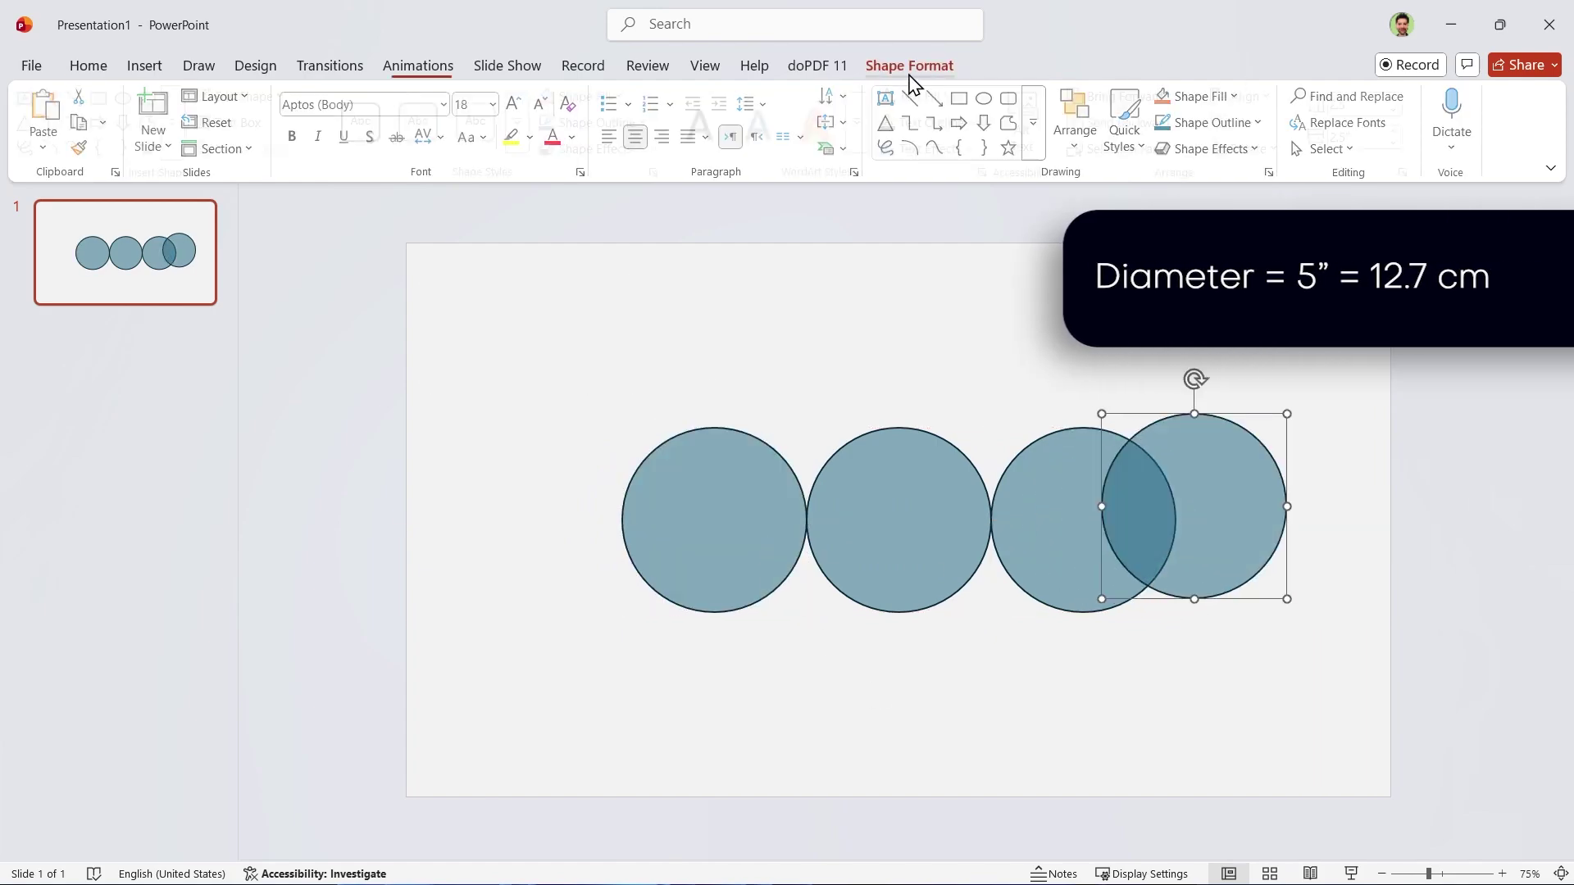
left_click(910, 65)
left_click(1394, 106)
type("5")
key("Tab")
type("5")
key("Return")
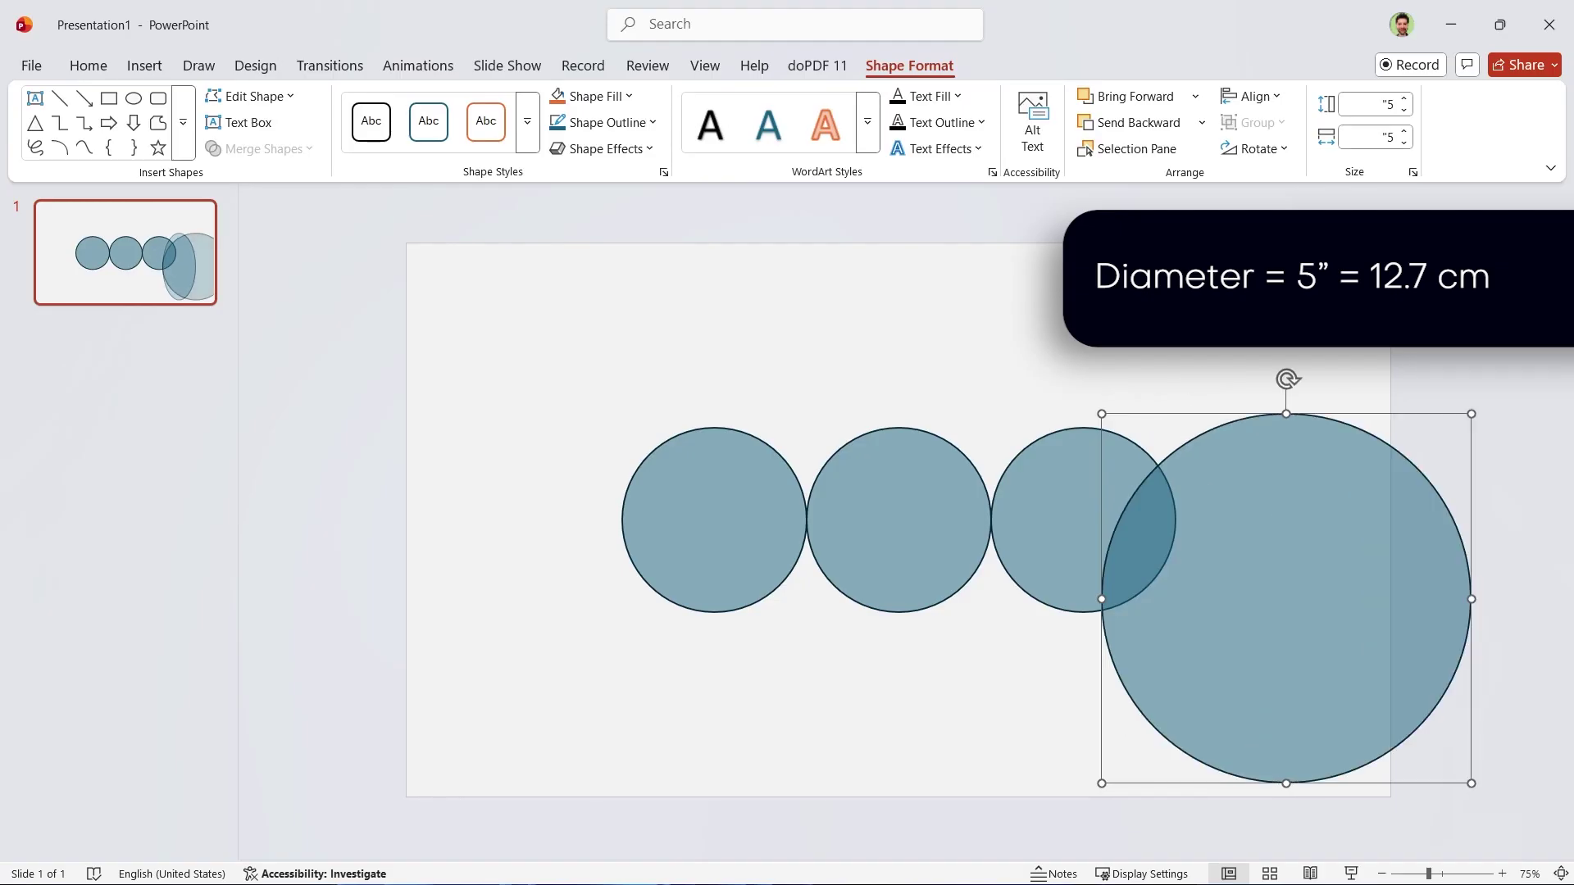
Step: Place the 5-inch circle above the row, centred and bottom-aligned with the middle circle
left_click_drag(1246, 738, 1088, 517)
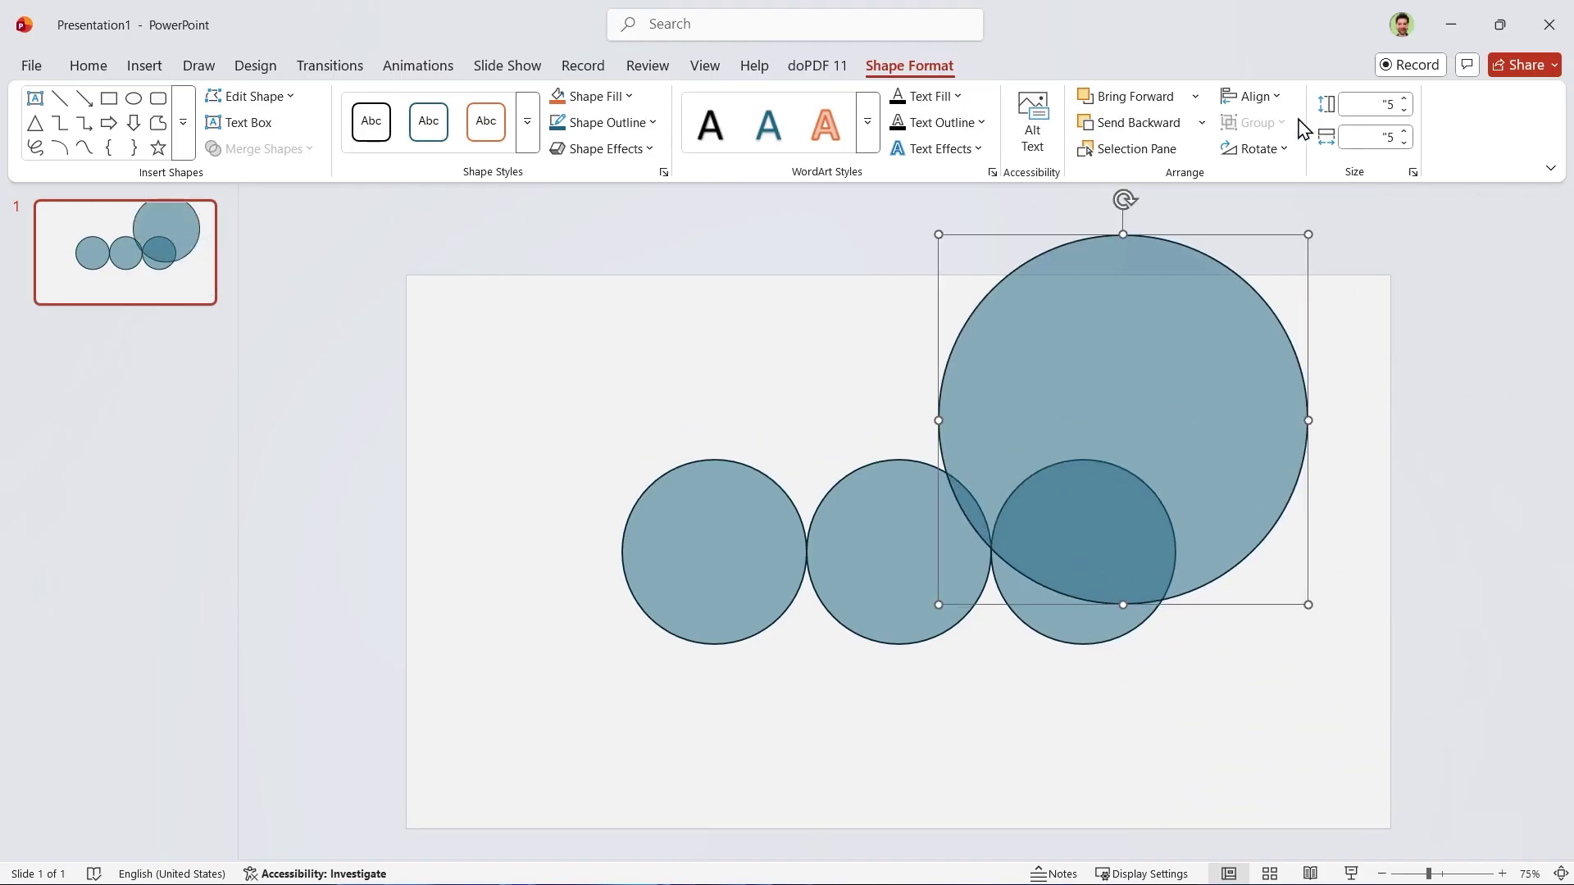
left_click(1250, 96)
left_click(1287, 155)
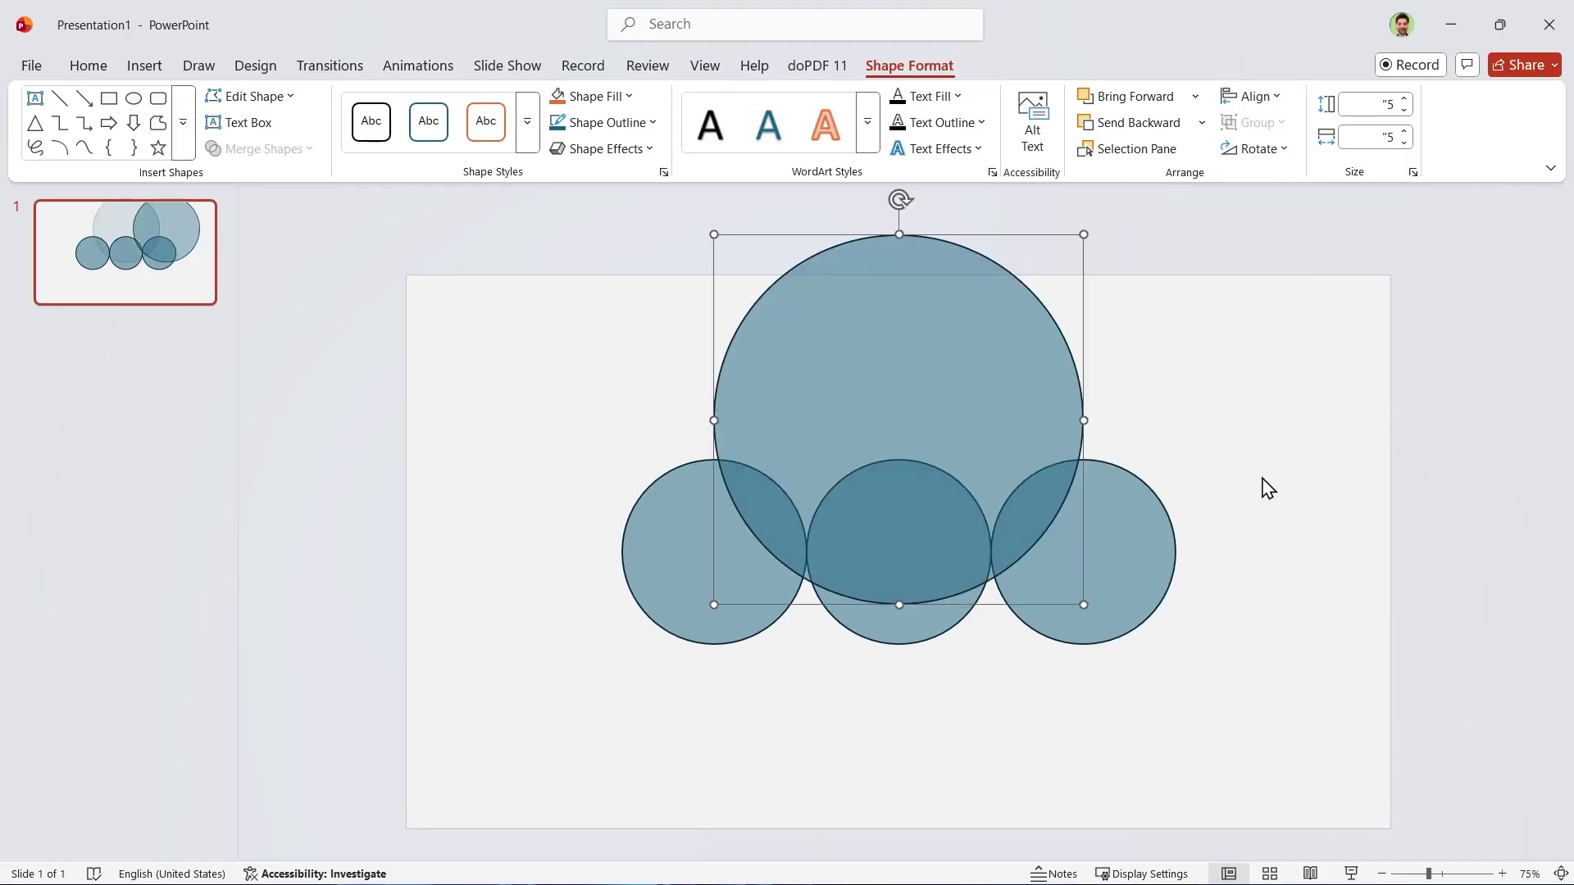
left_click(935, 628, "shift")
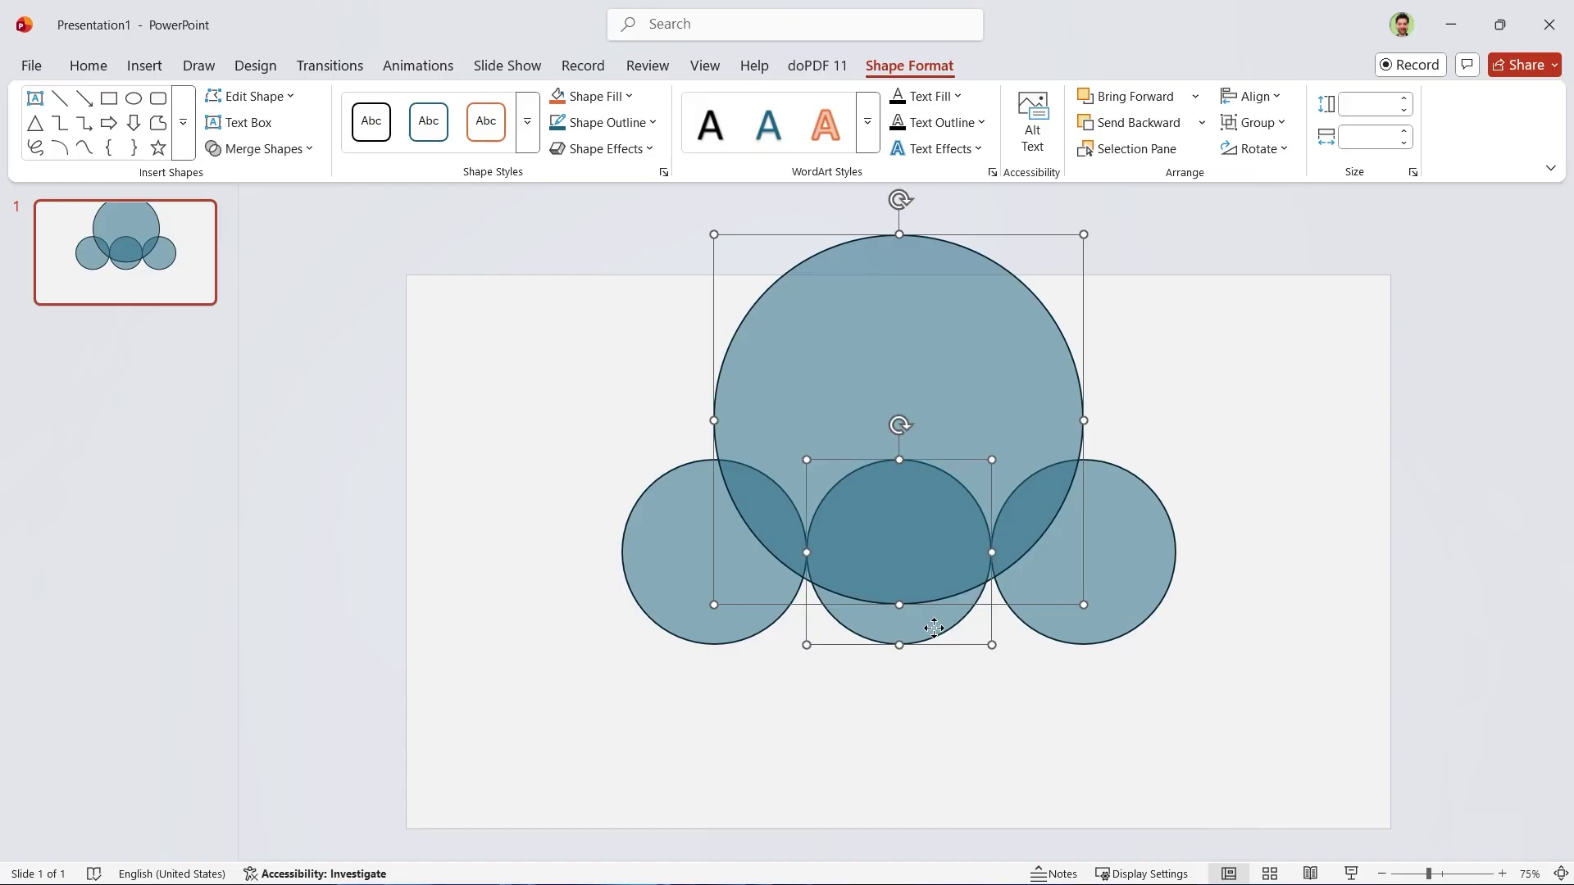
left_click(1261, 107)
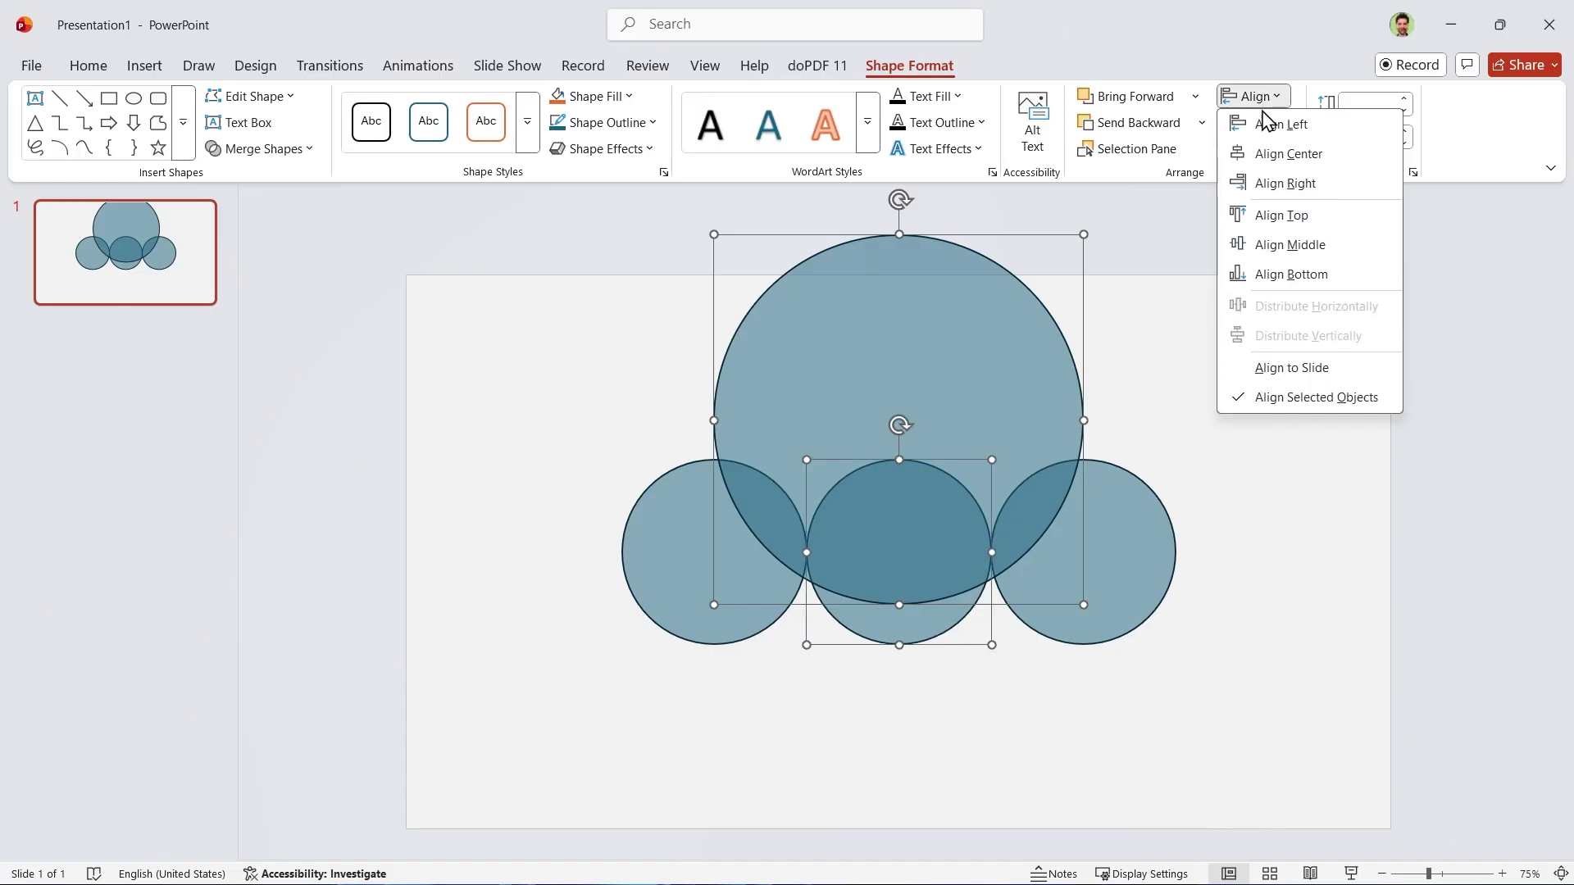
left_click(1291, 275)
left_click(1273, 611)
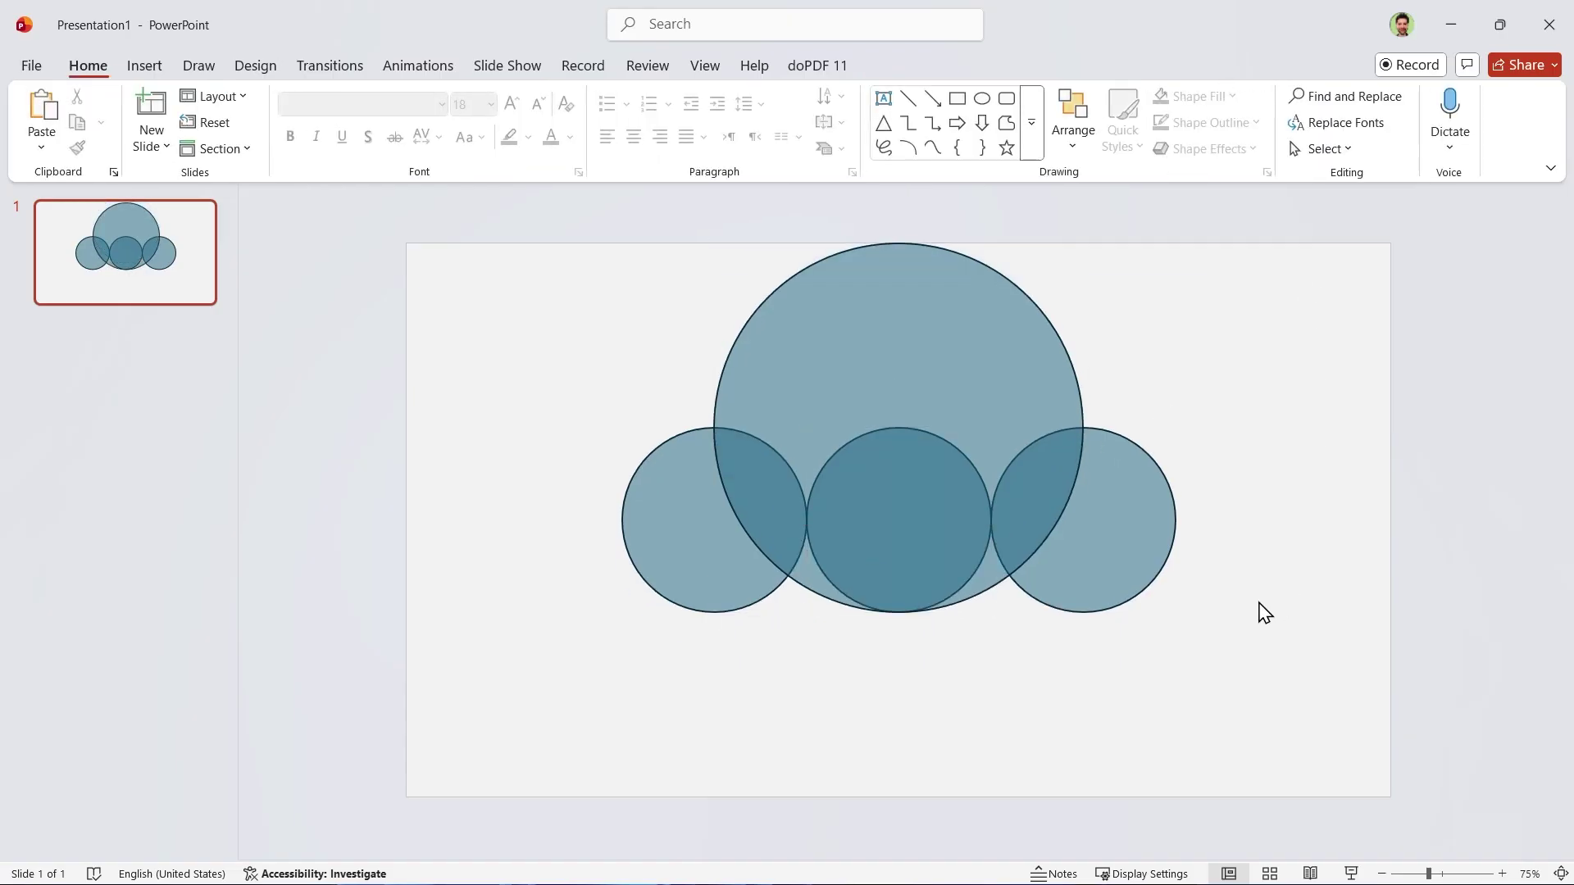
Step: Duplicate the big circle below the row, deleting a misplaced first copy
left_click(897, 322)
left_click_drag(897, 311, 902, 461)
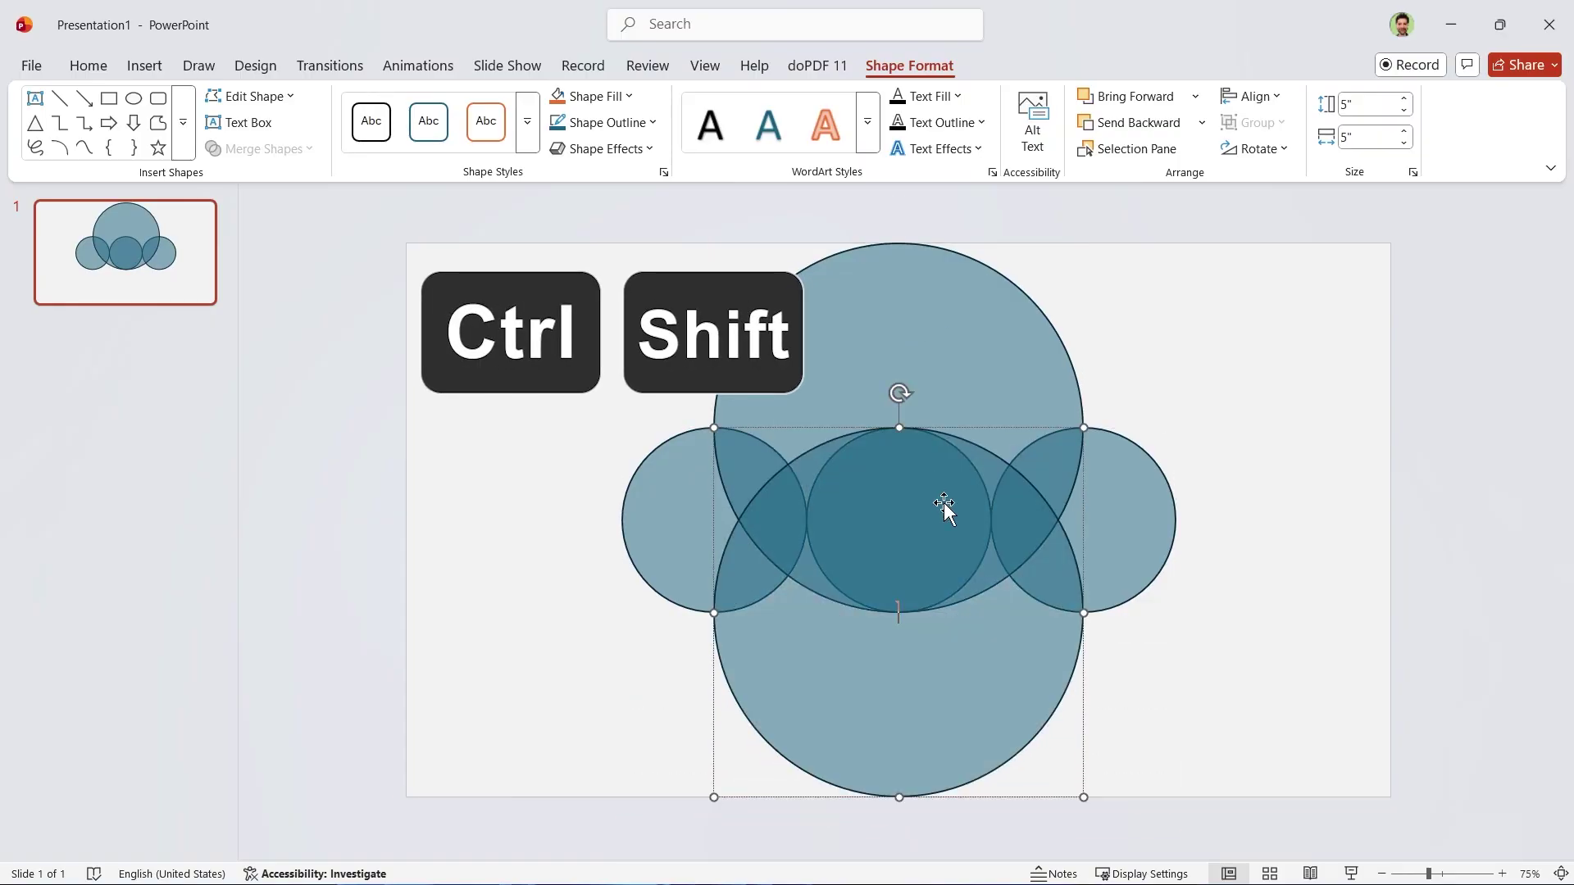
left_click(1251, 668)
left_click(929, 722)
key("Delete")
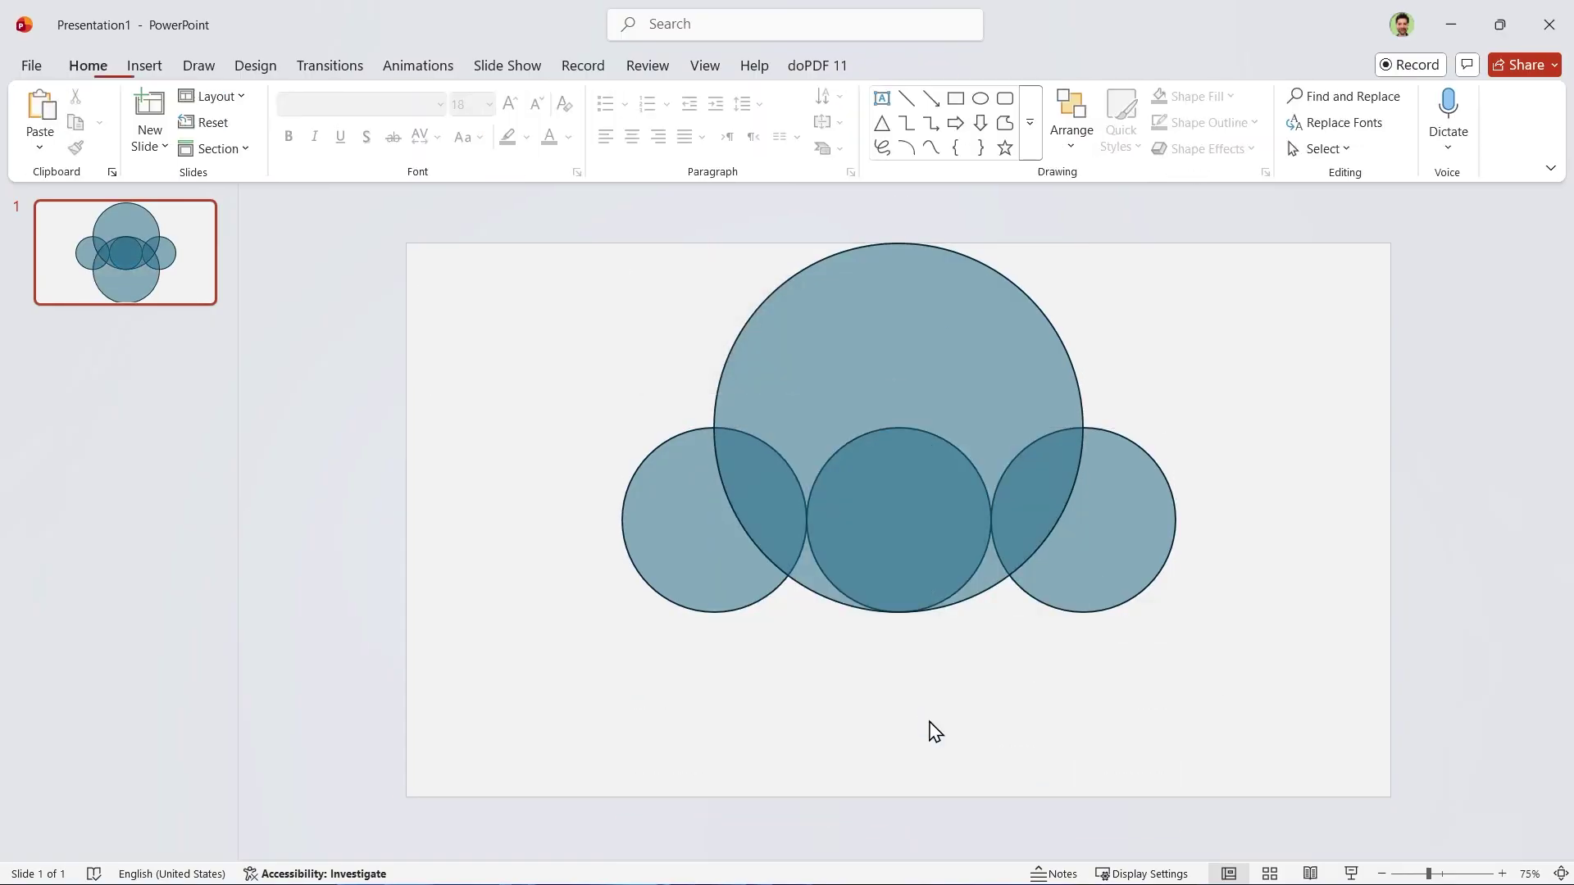
left_click(888, 341)
left_click_drag(889, 341, 1093, 639)
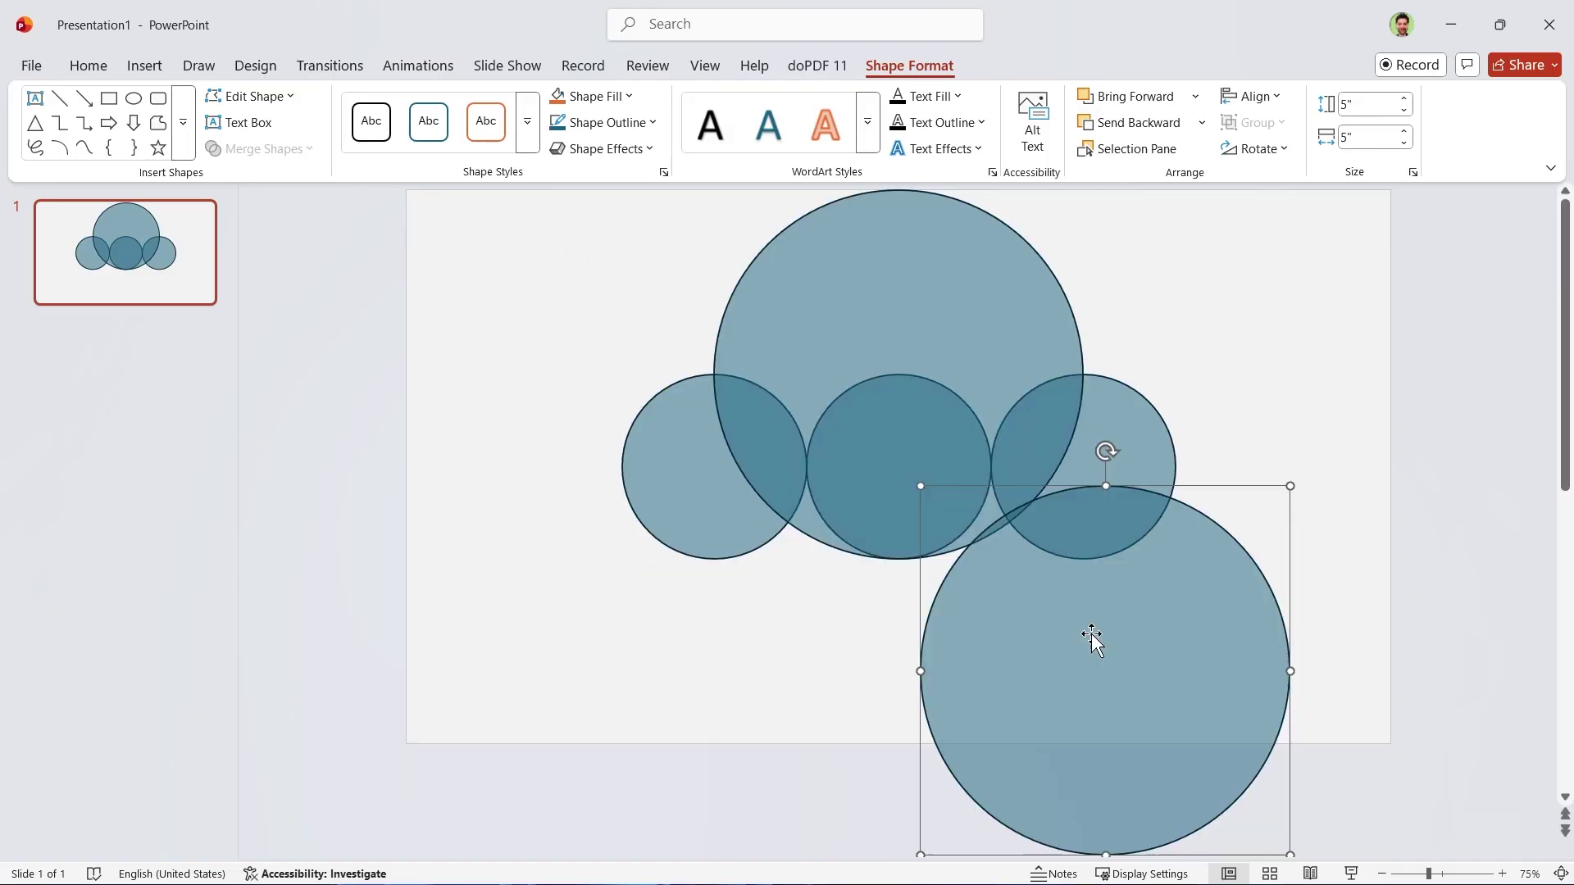
Step: Centre the lower big circle, top-align it with the row, and select all circles
left_click(1260, 94)
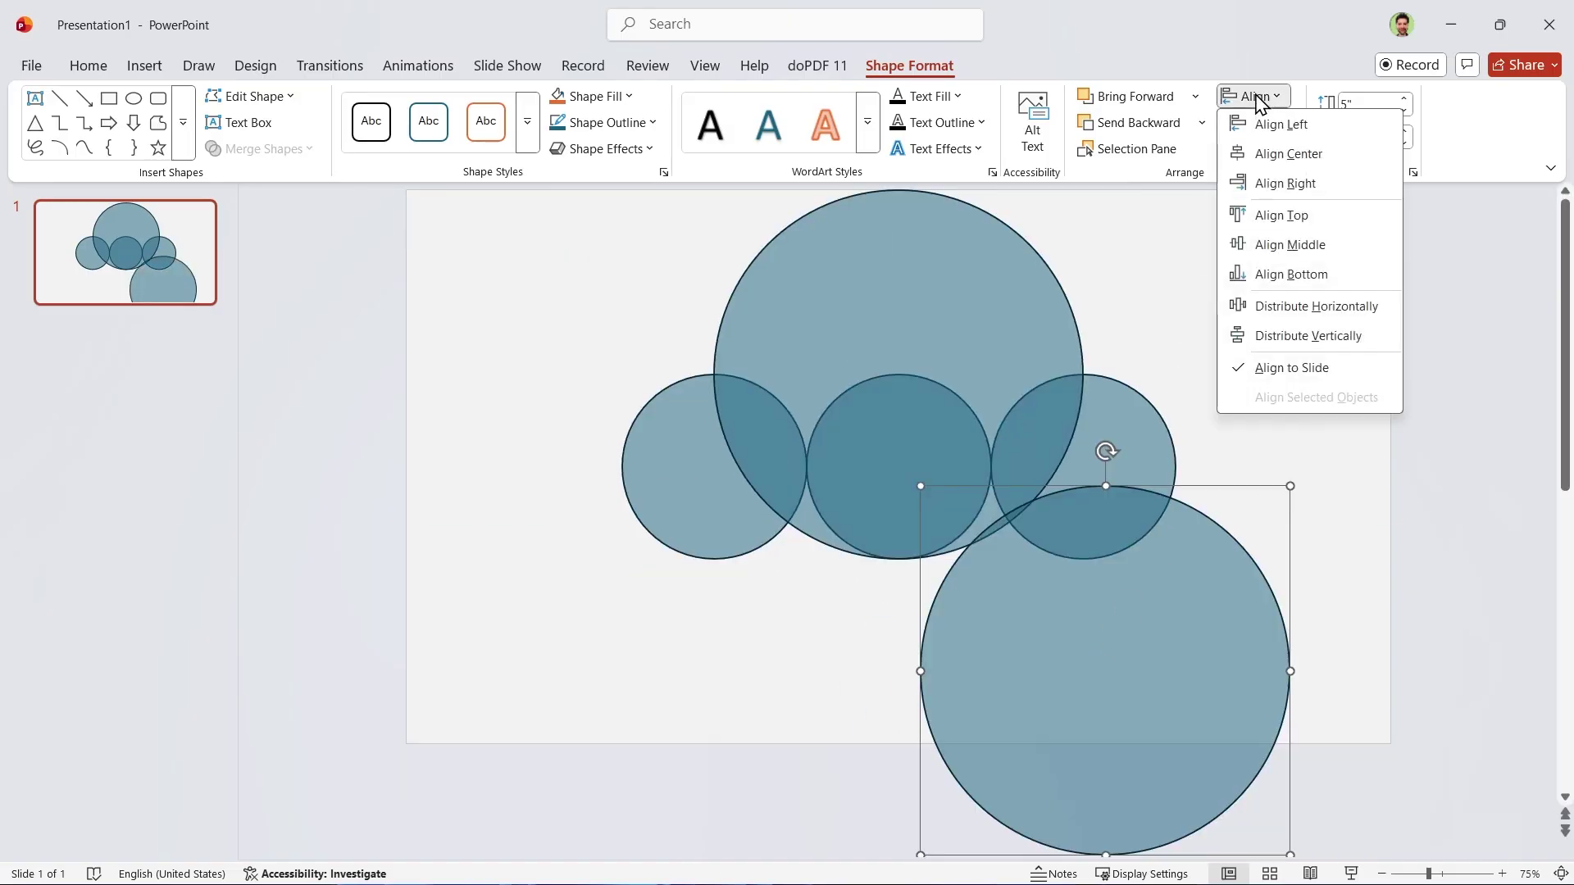
left_click(1294, 157)
left_click(1135, 514, "ctrl")
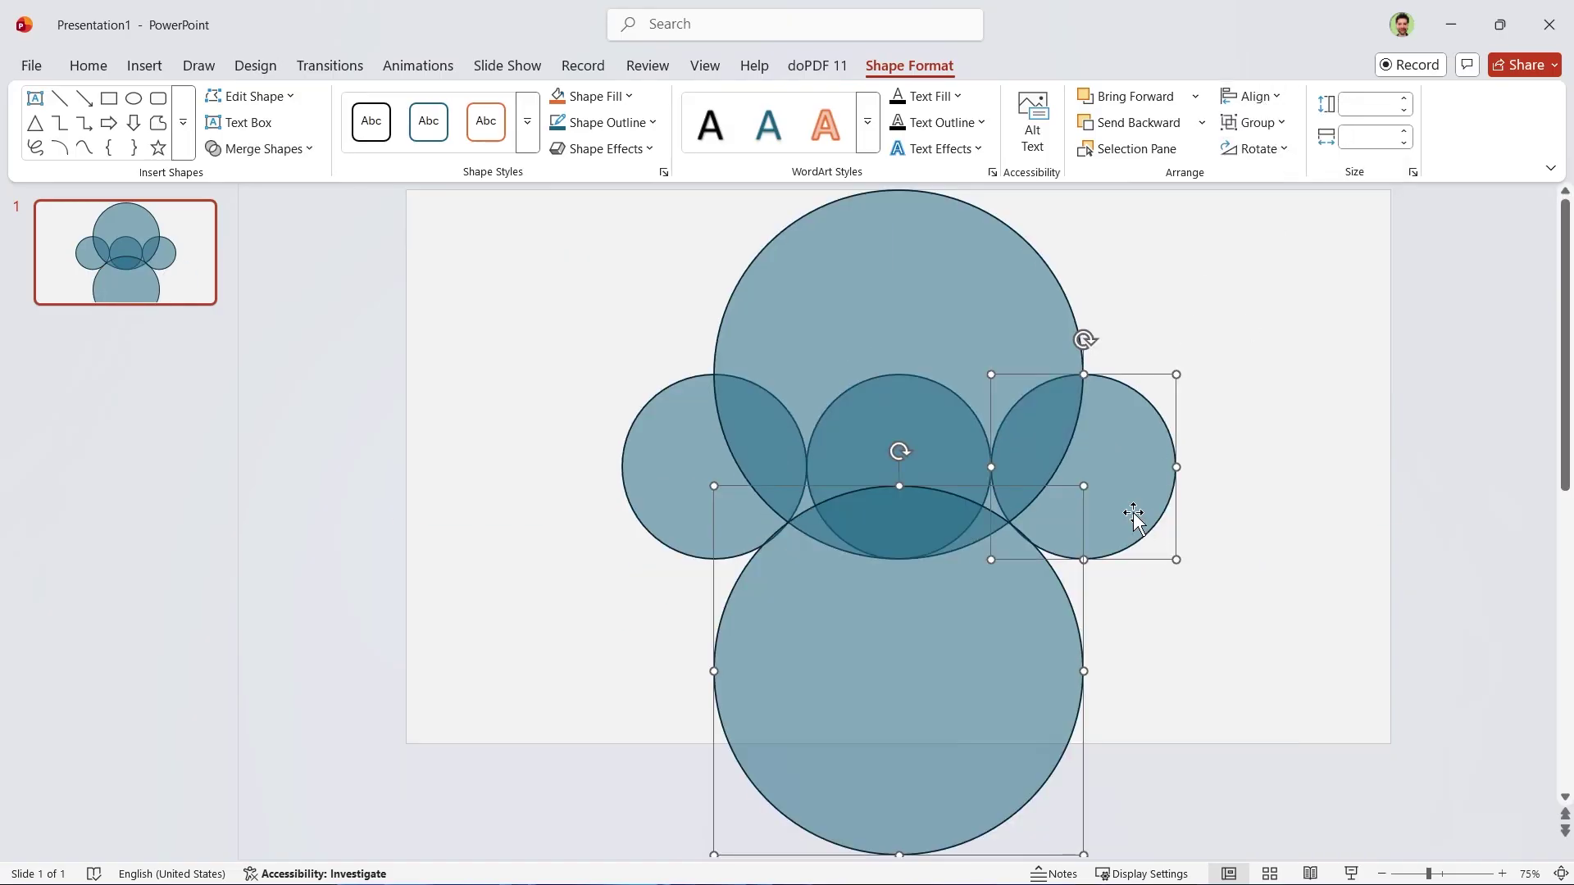
left_click(1244, 95)
left_click(1293, 216)
left_click(1279, 677)
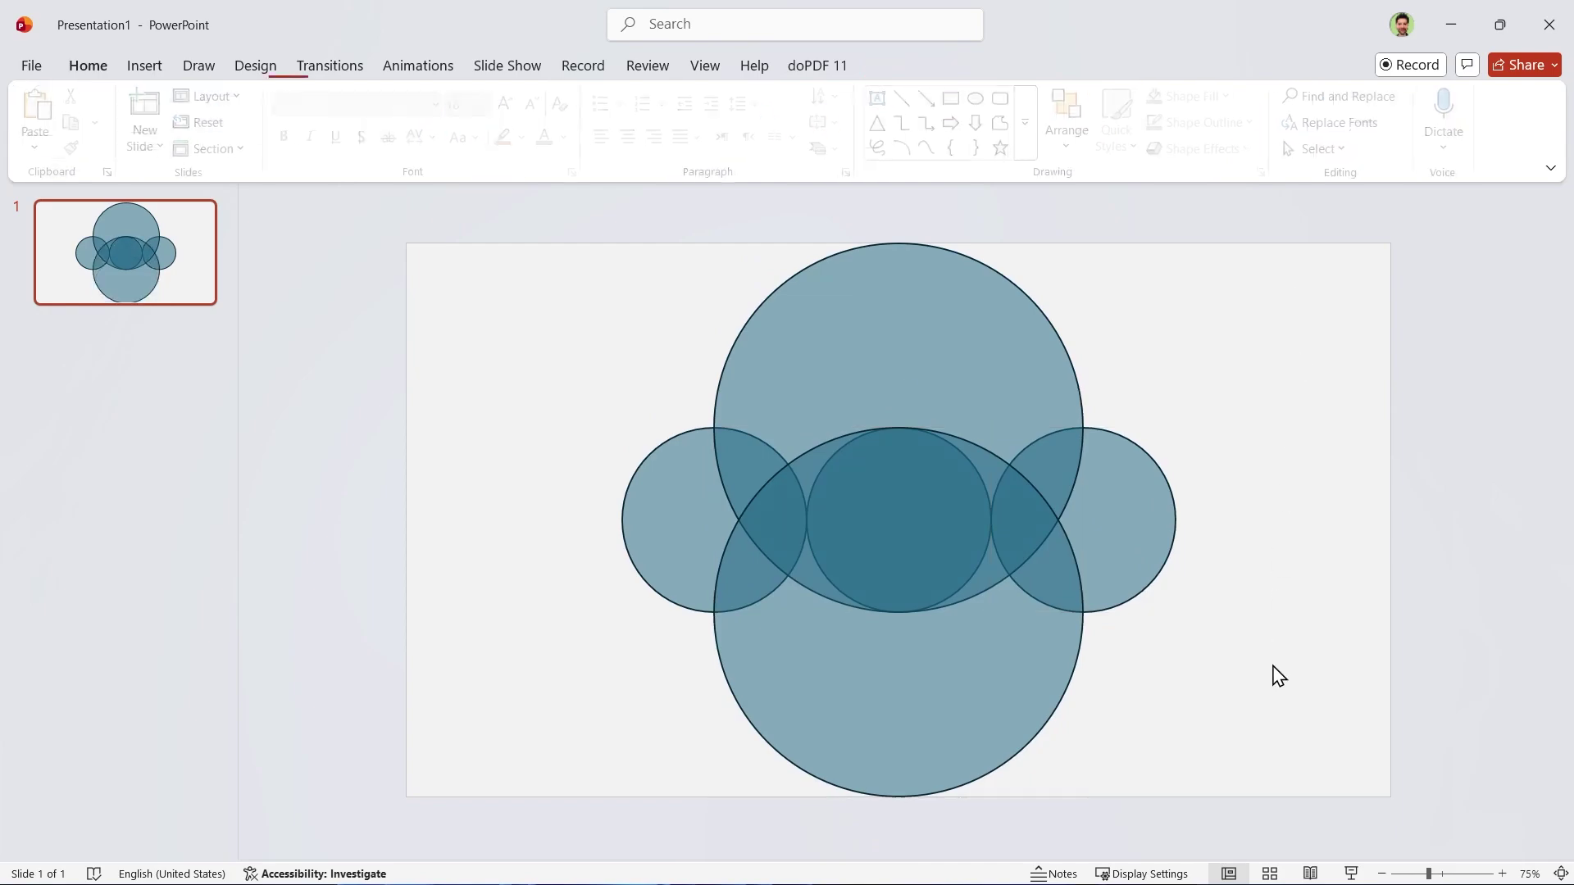
left_click_drag(1323, 210, 492, 860)
Step: Fragment the overlapping circles and delete the large ellipse piece
left_click(908, 65)
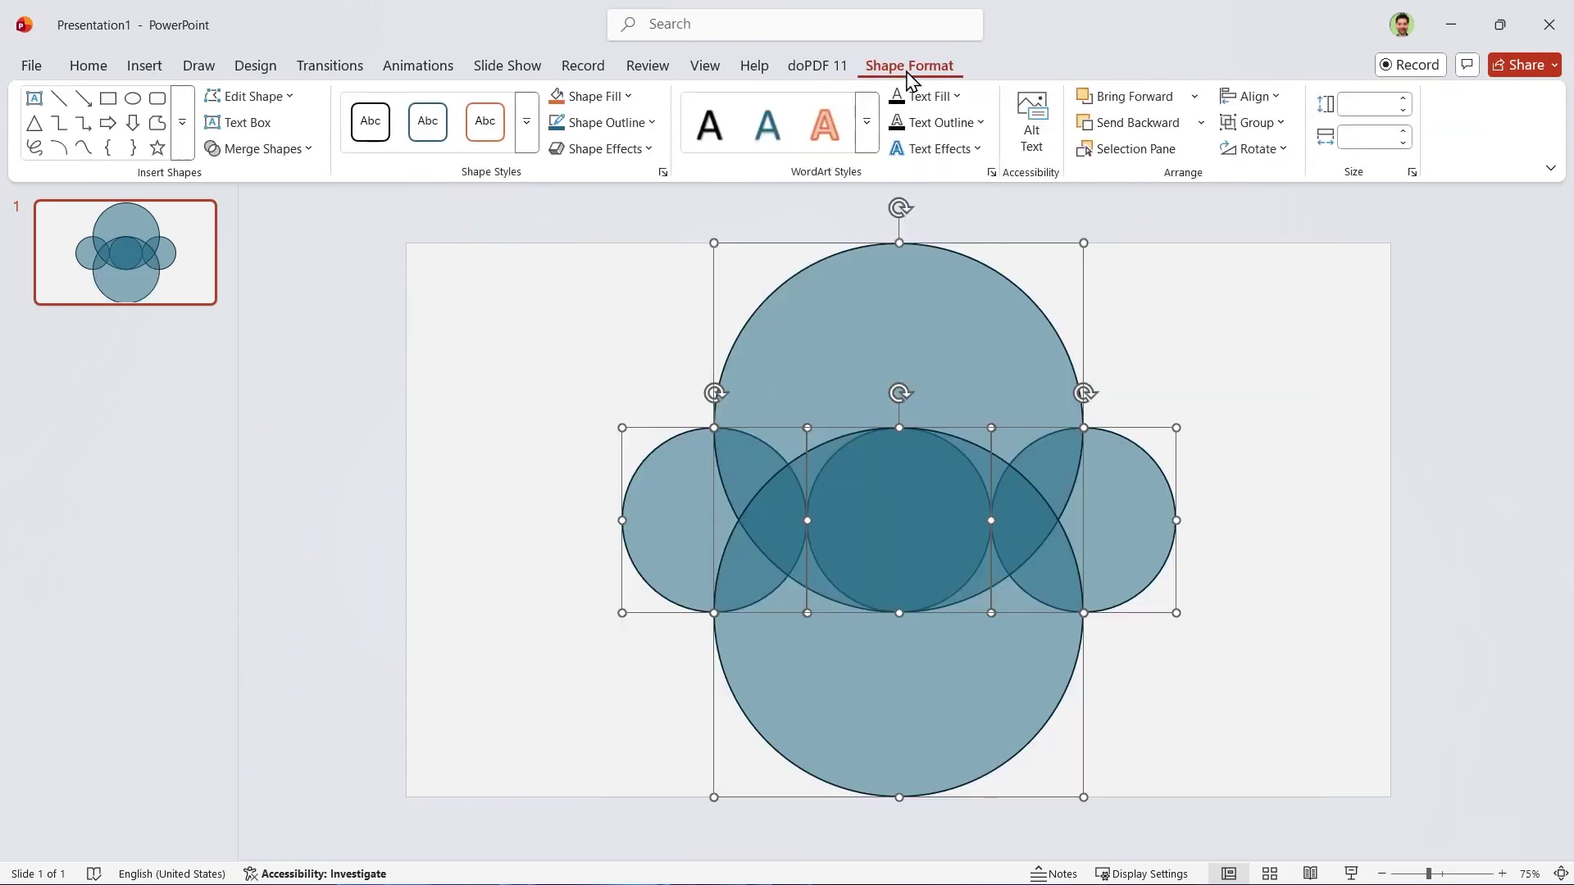
left_click(291, 150)
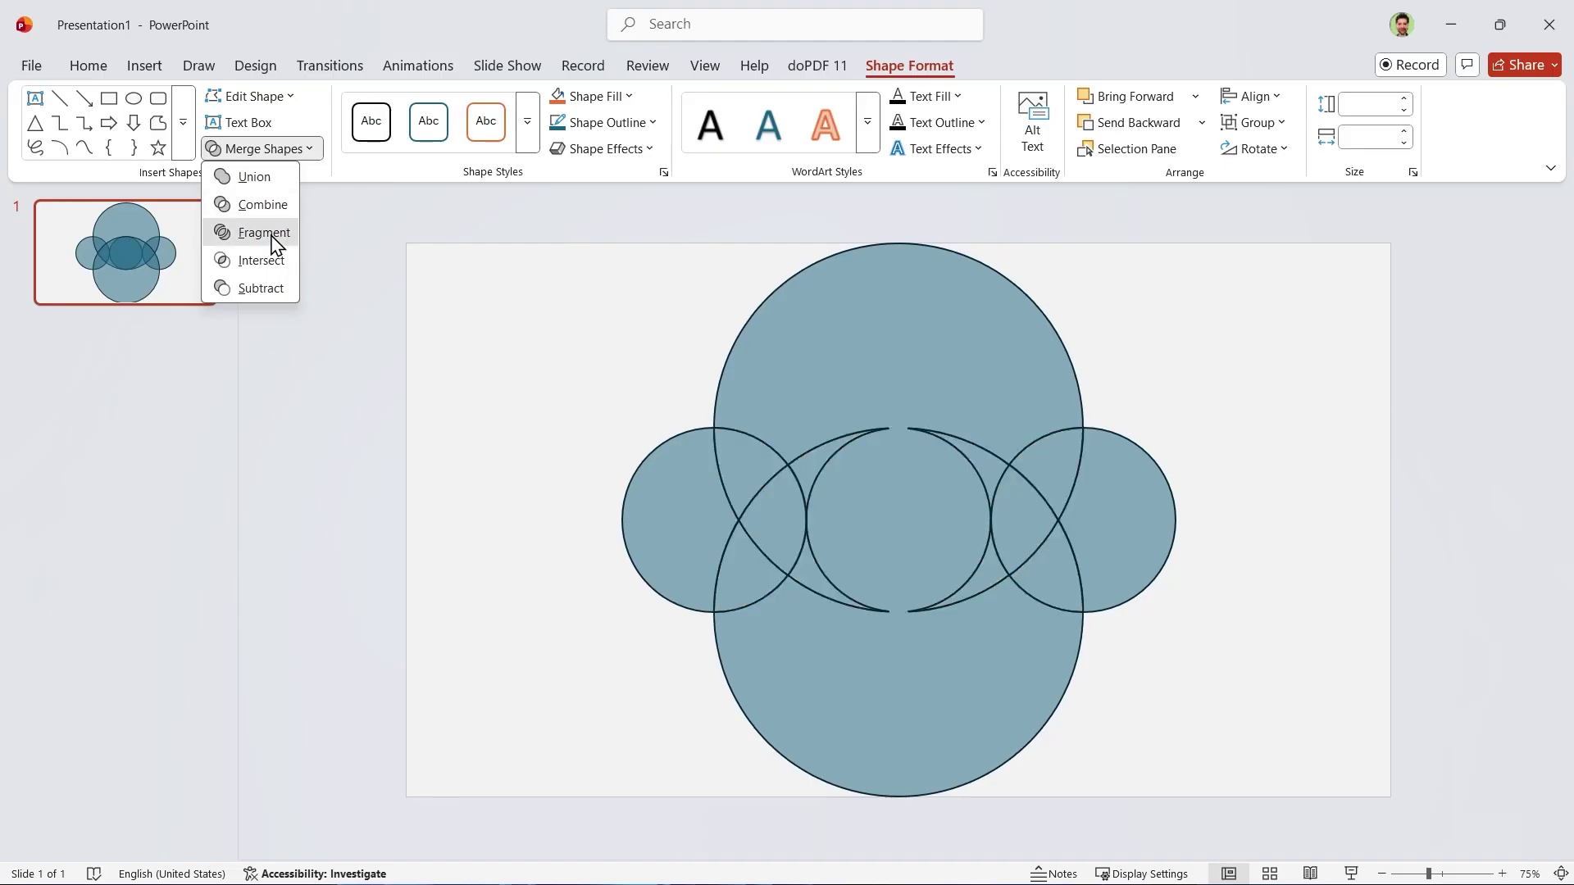
left_click(260, 232)
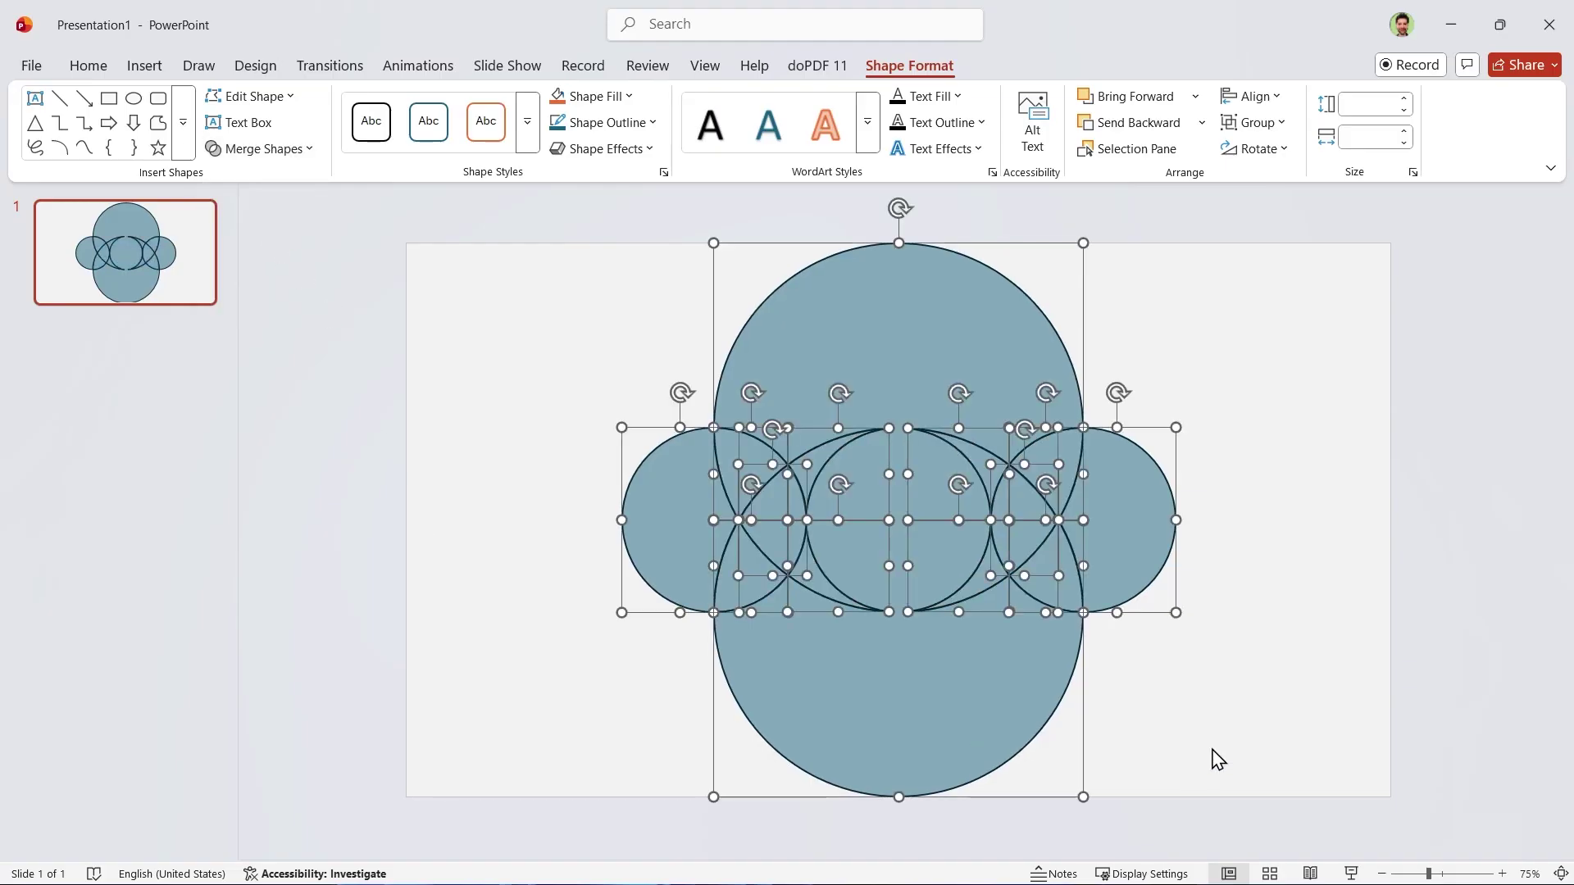
left_click(1234, 738)
left_click(988, 716)
key("Delete")
Step: Delete the remaining unwanted fragments, leaving only the leaf pieces
left_click(1113, 516)
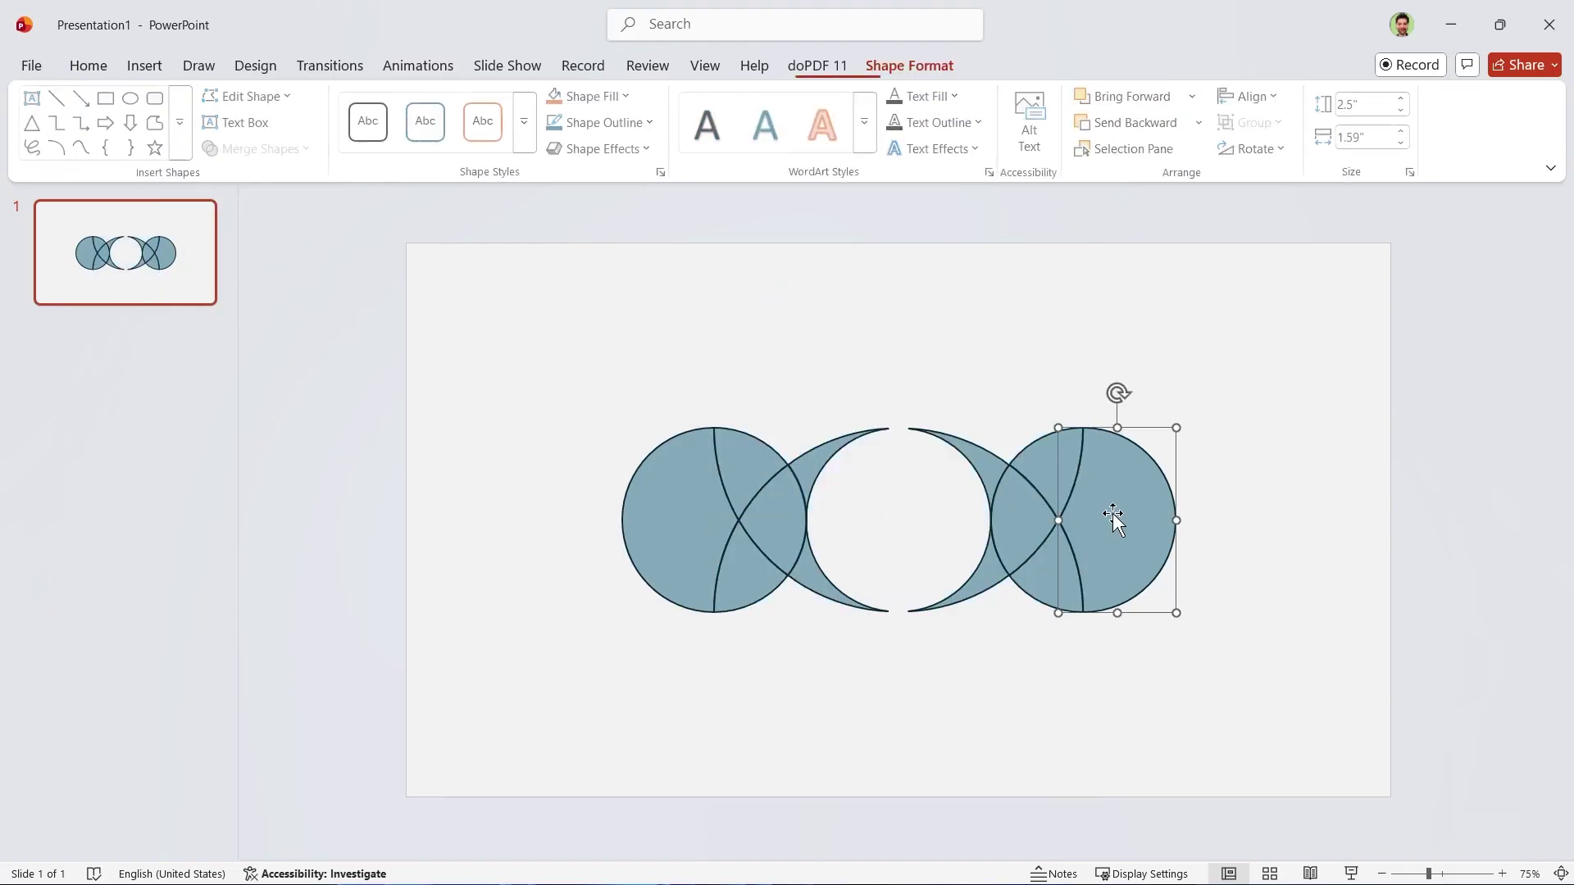
key("Delete")
left_click(685, 545)
key("Delete")
left_click(836, 430)
key("Delete")
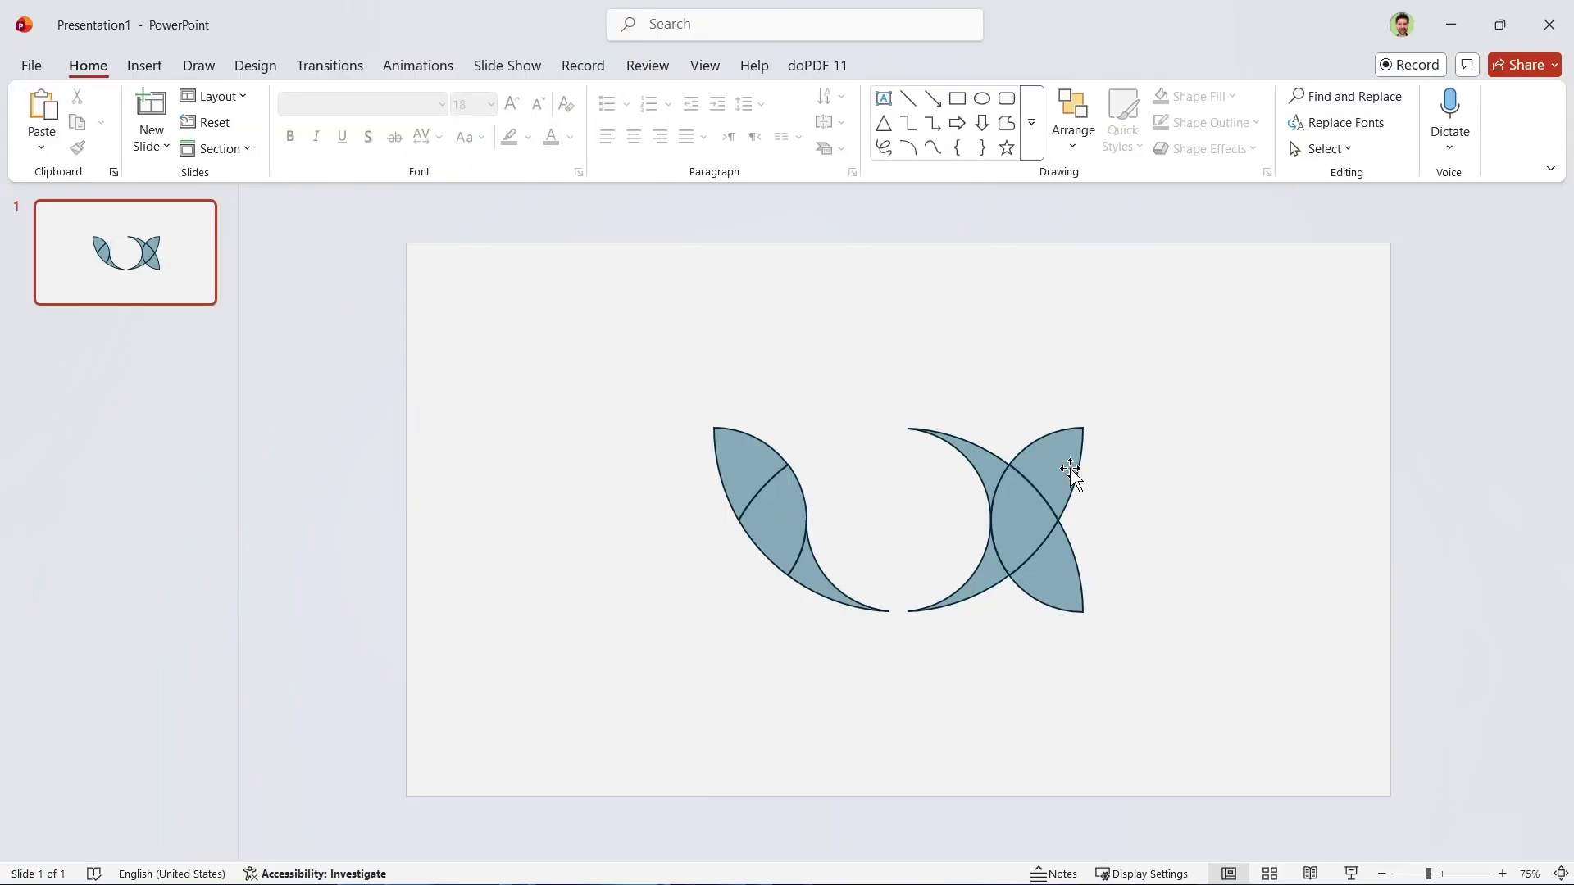
left_click(1071, 469)
key("Delete")
left_click(962, 590)
key("Delete")
Step: Union the three left-leaf pieces into one leaf shape
left_click_drag(603, 352, 968, 705)
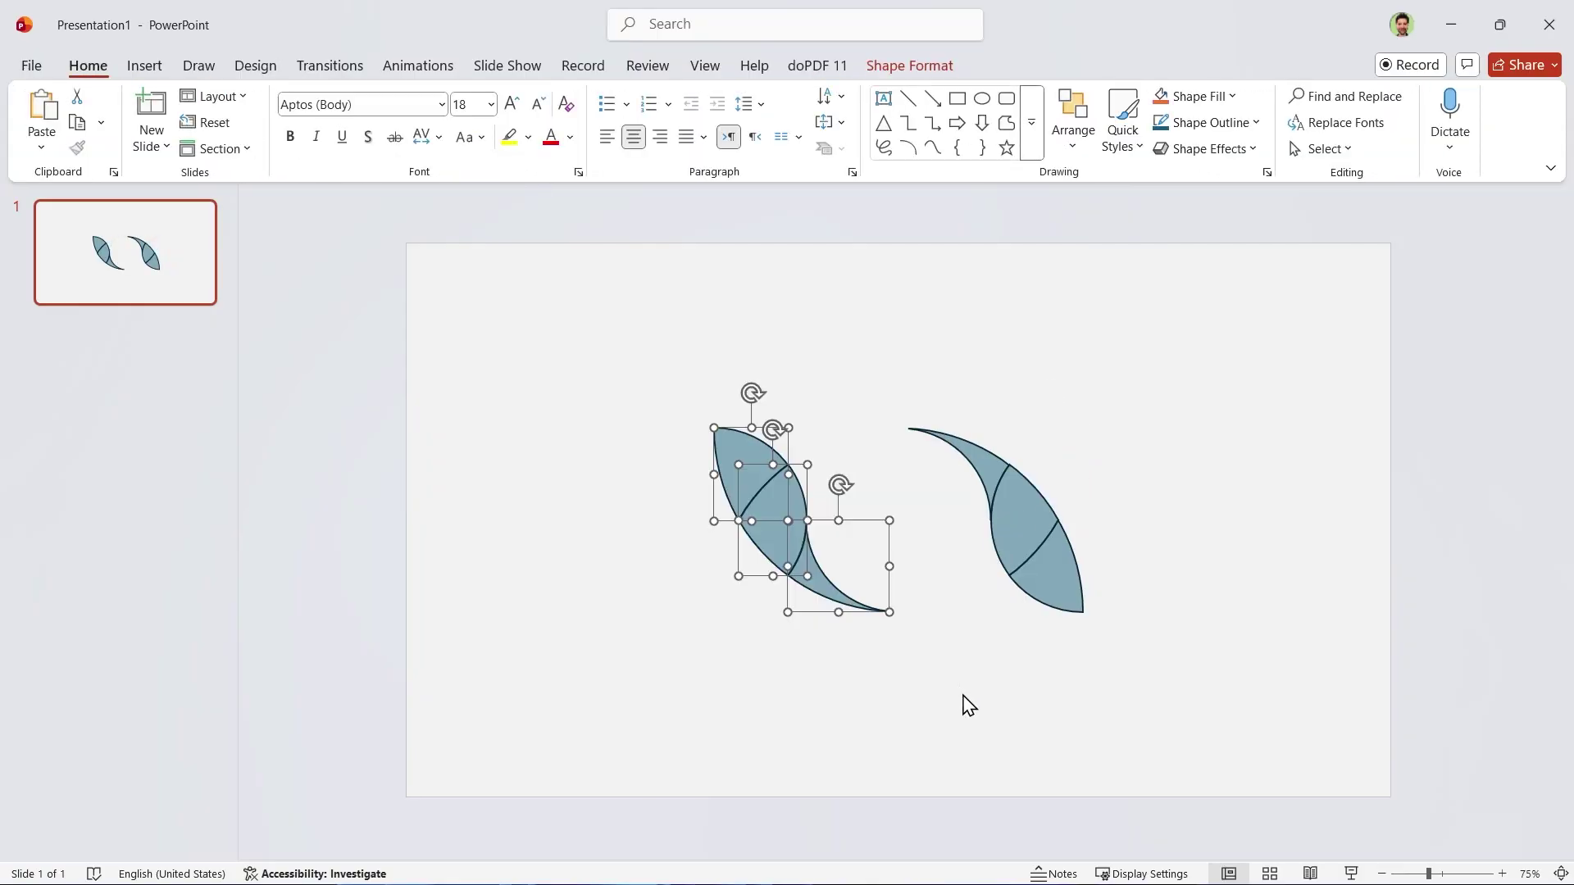
left_click(910, 65)
left_click(291, 148)
left_click(281, 172)
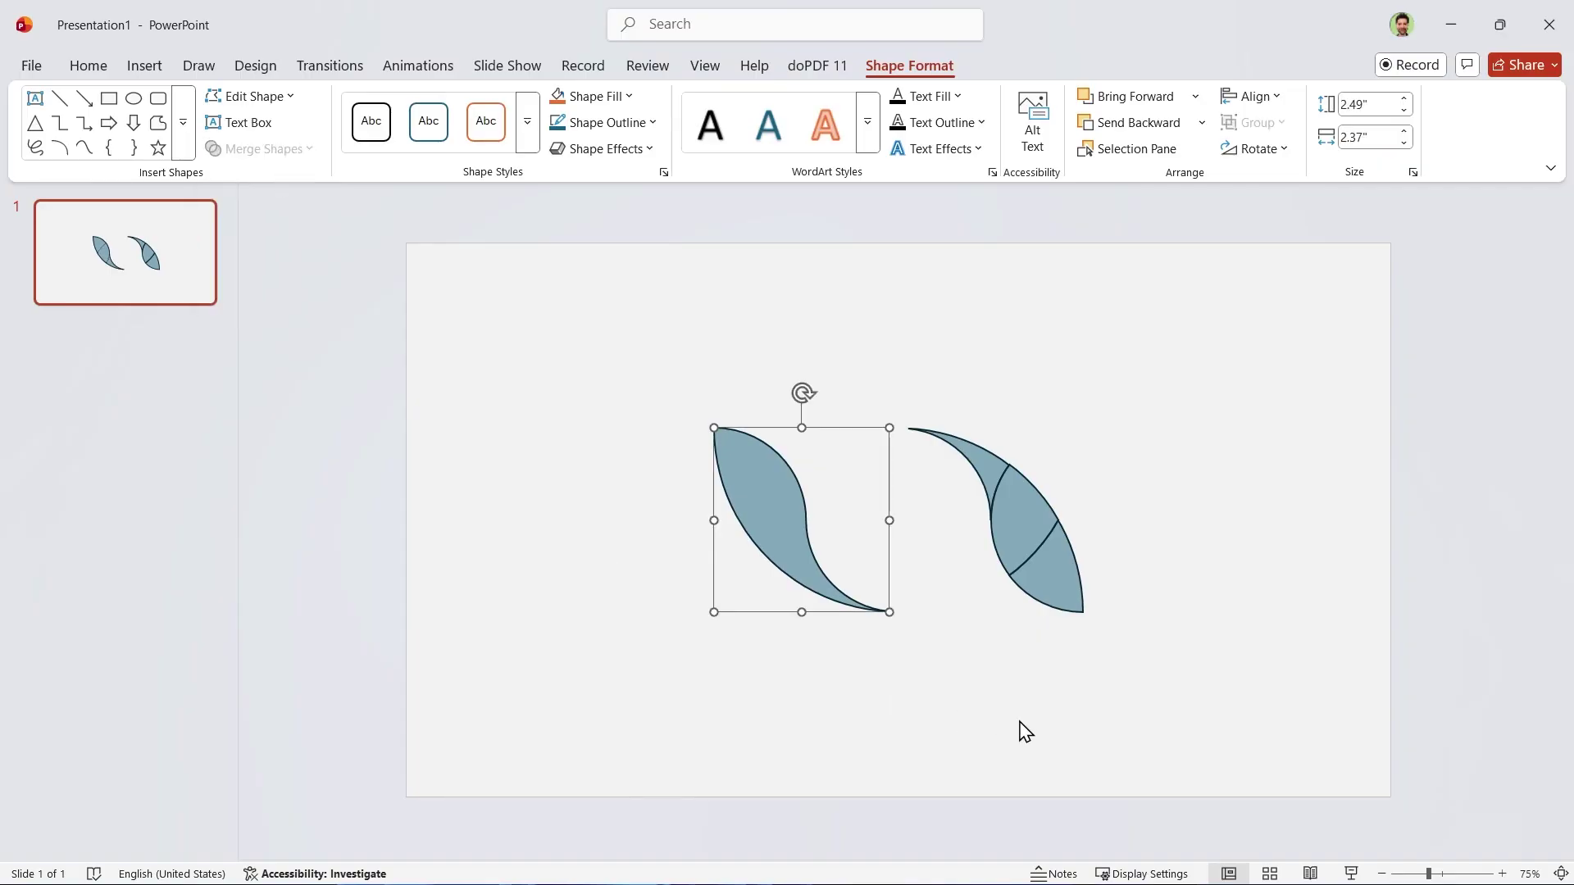
left_click(1039, 723)
Step: Union the three right-leaf pieces into one leaf shape
left_click_drag(1205, 339, 873, 705)
left_click(886, 68)
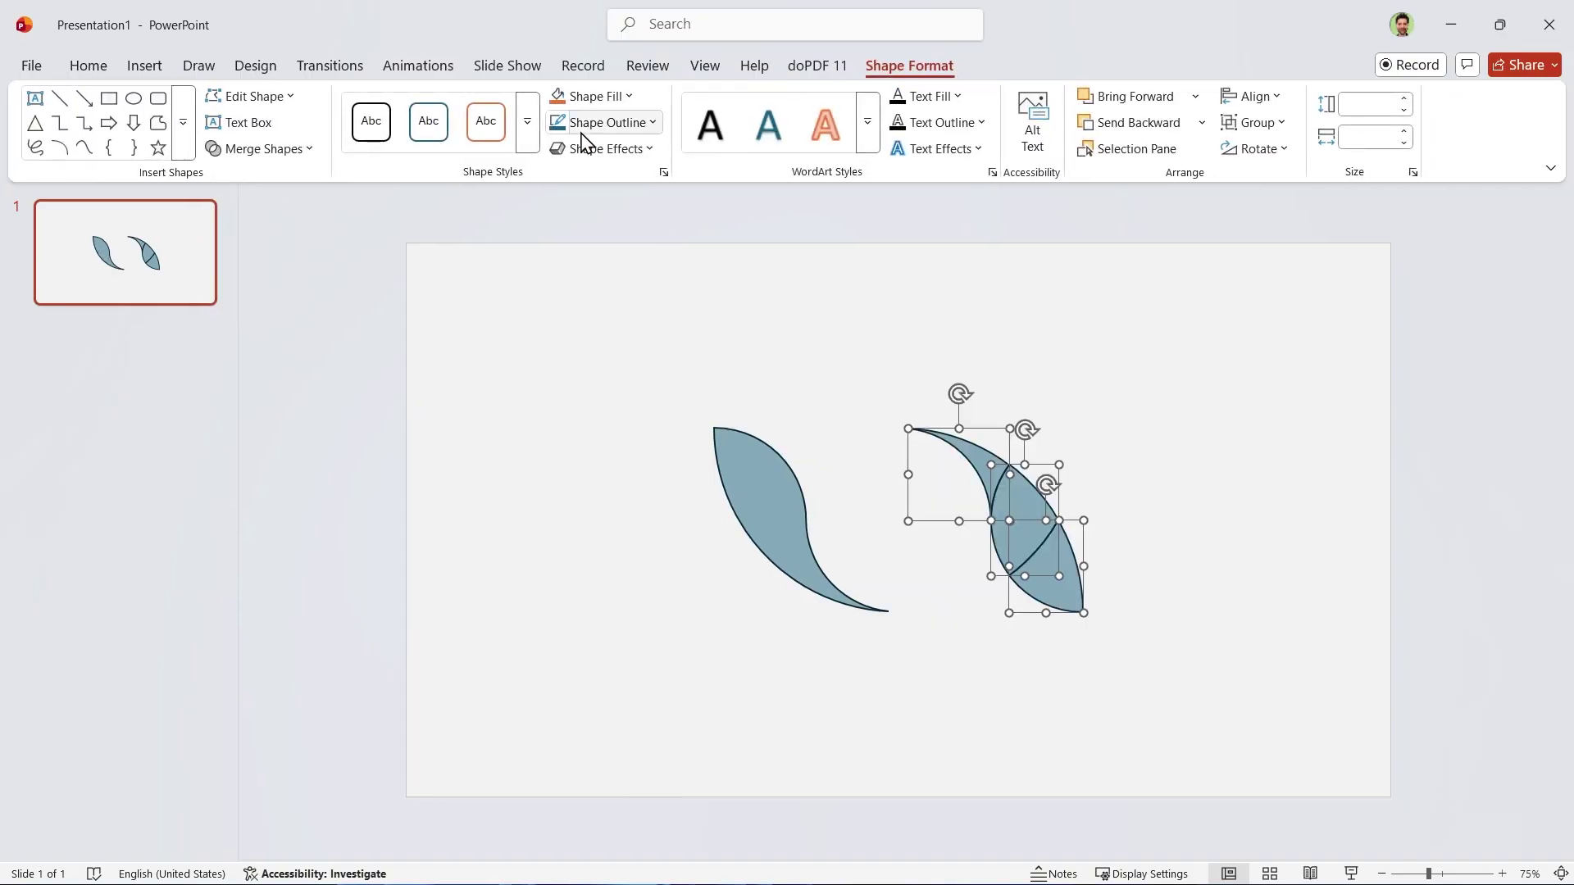
left_click(315, 162)
left_click(288, 177)
left_click(604, 636)
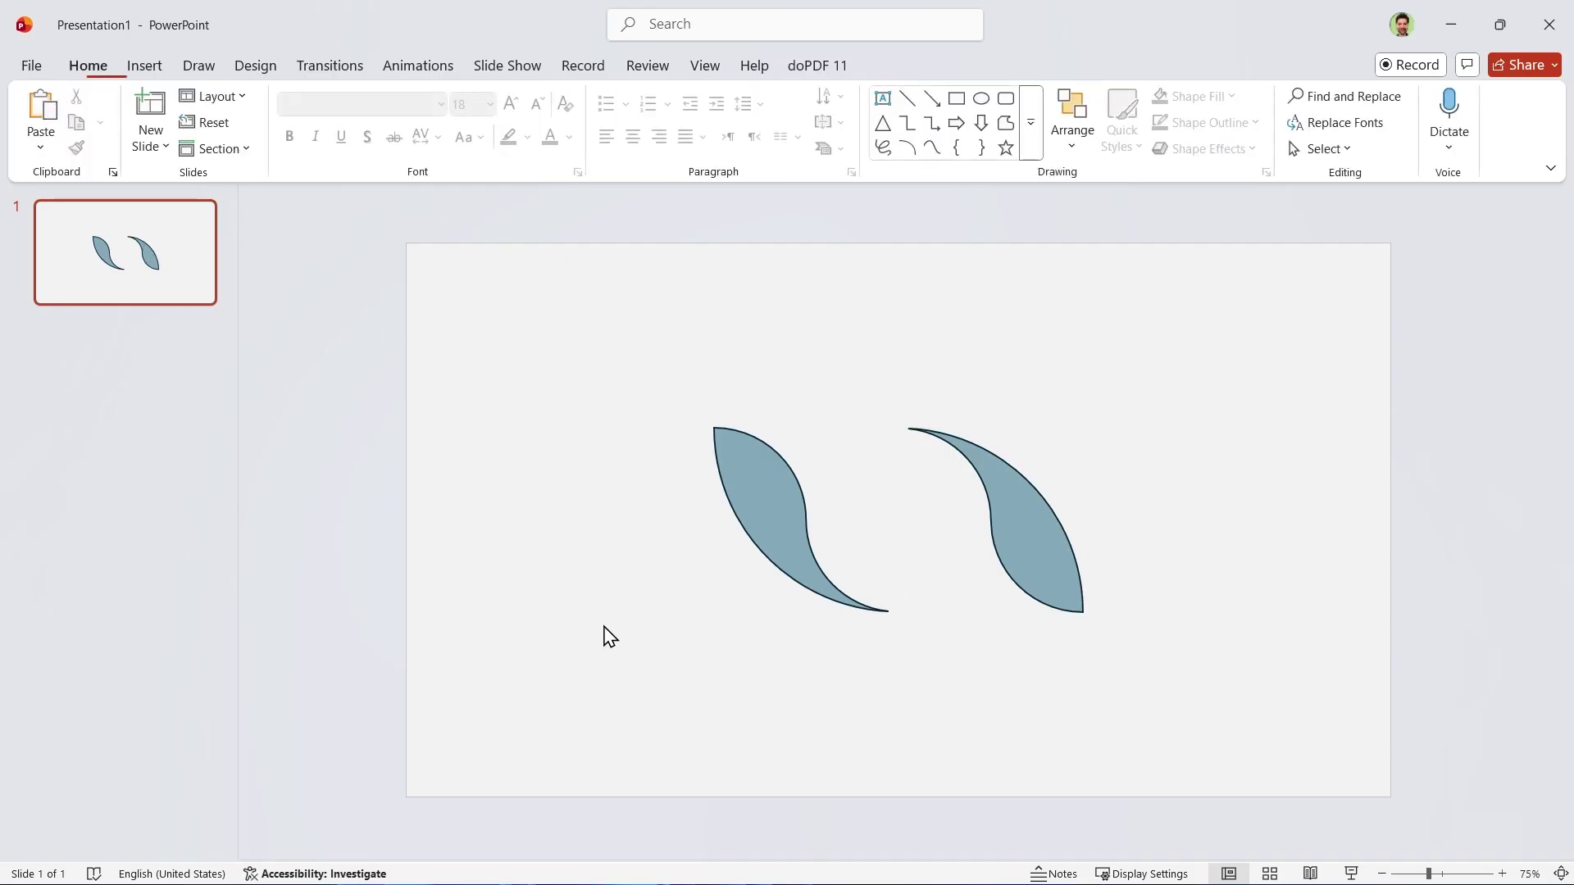
Step: Switch the left leaf to a gradient fill and remove the 83% and 74% stops
right_click(818, 592)
left_click(884, 546)
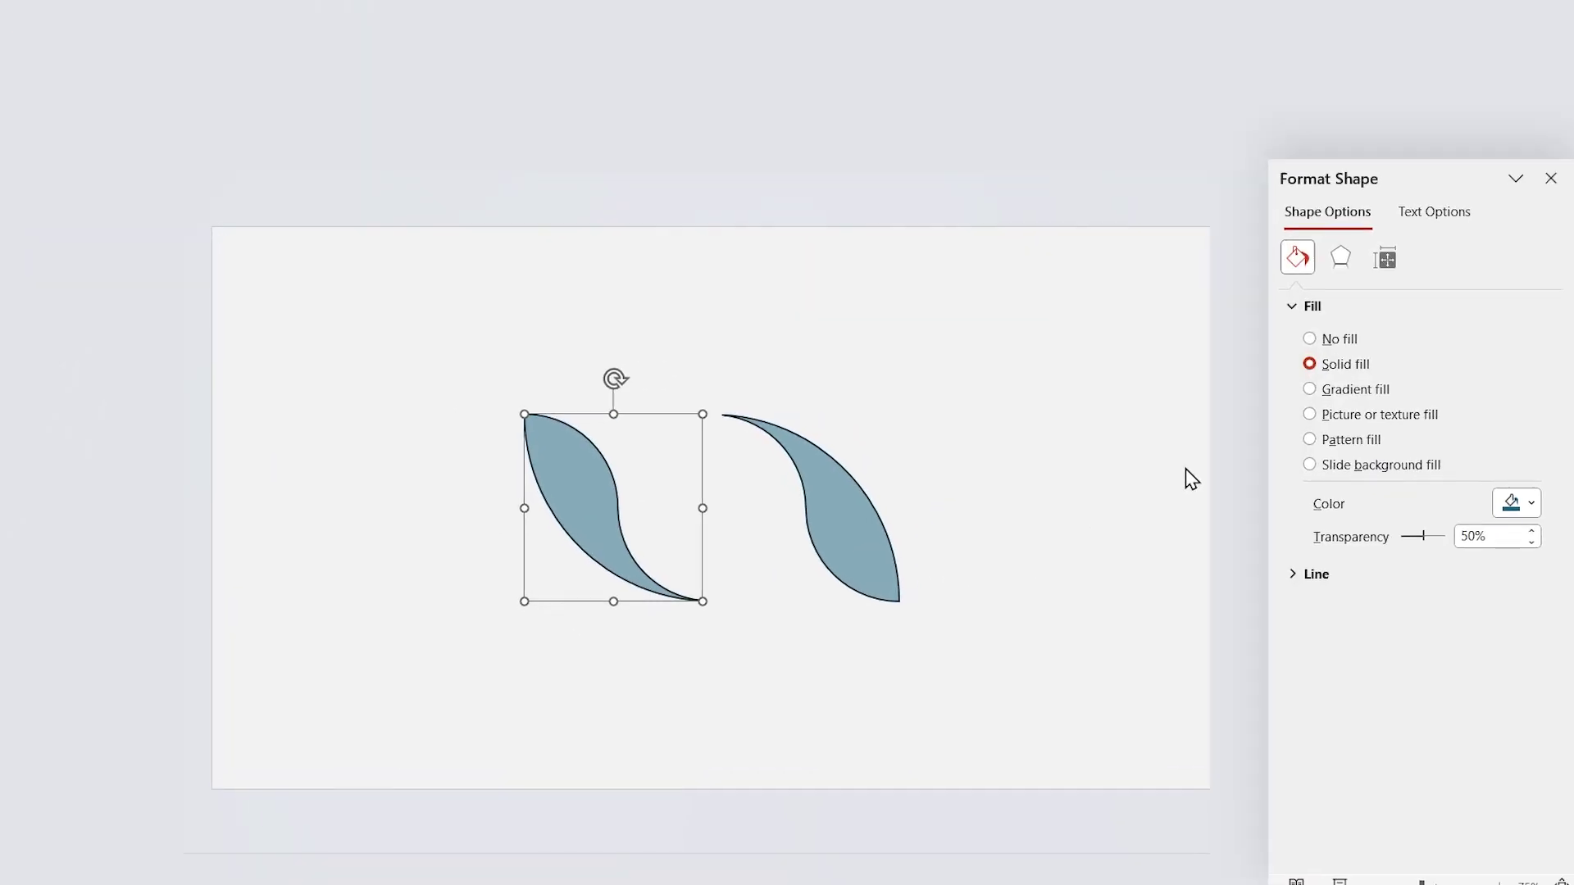
left_click(1309, 388)
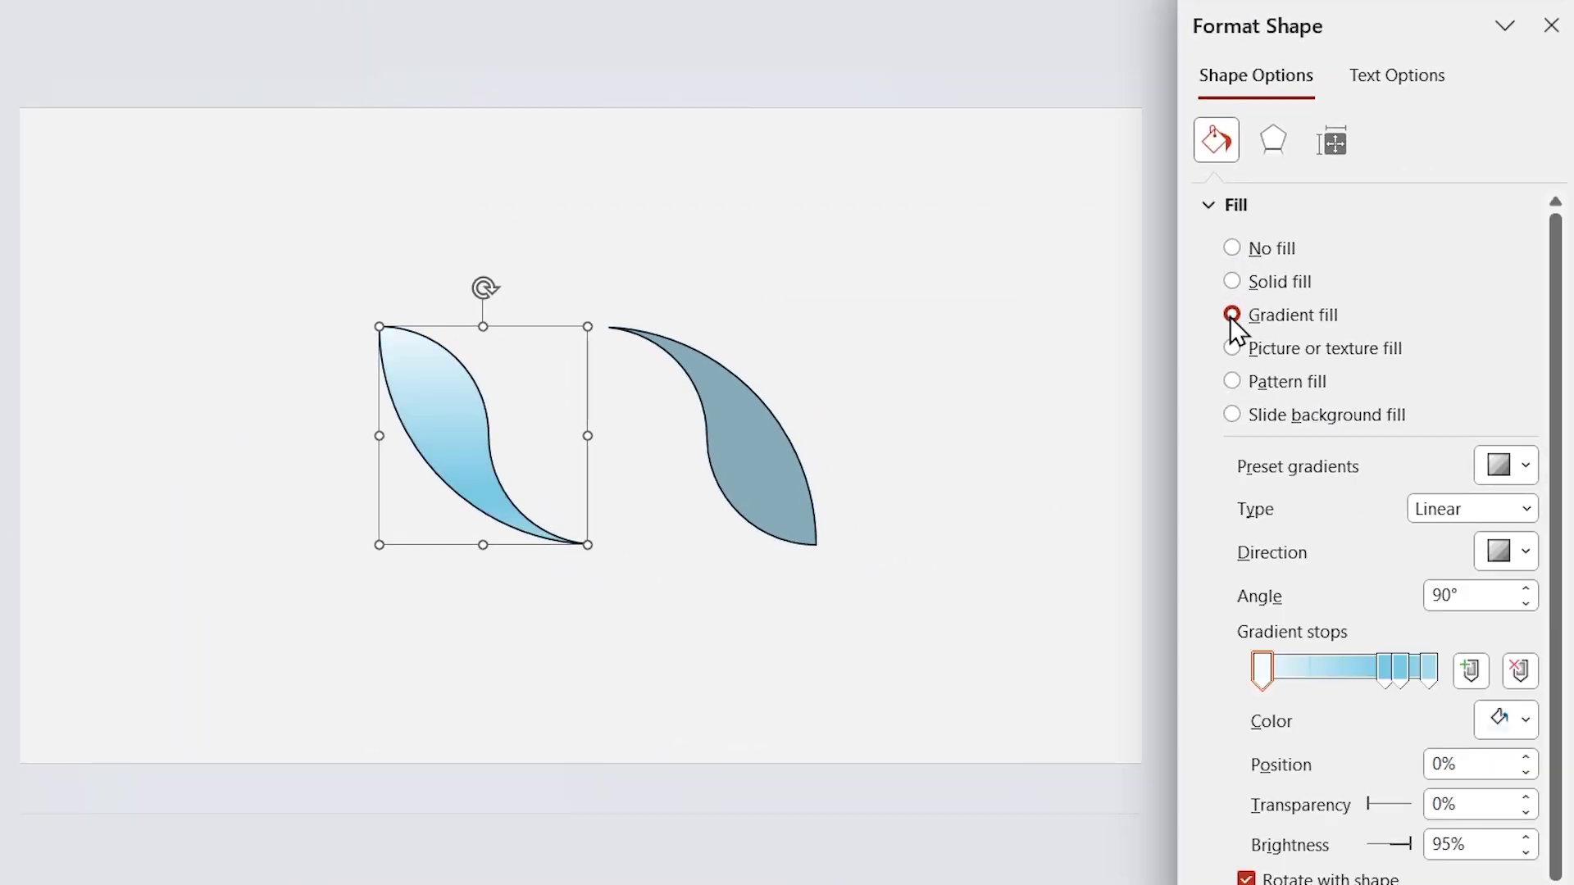
left_click(1400, 671)
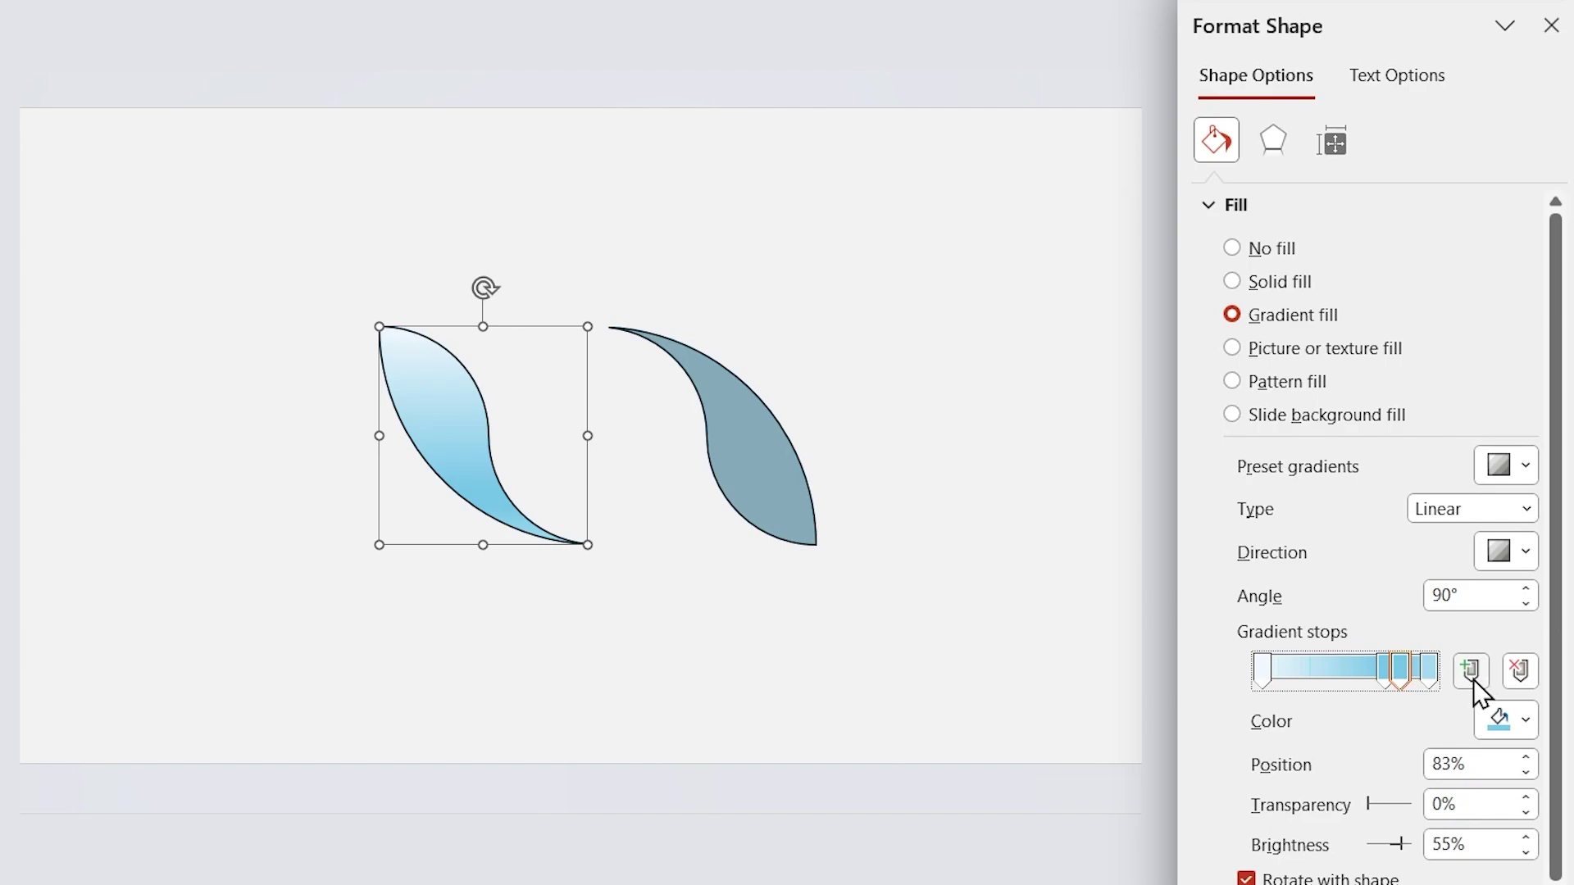
left_click(1521, 673)
left_click(1521, 674)
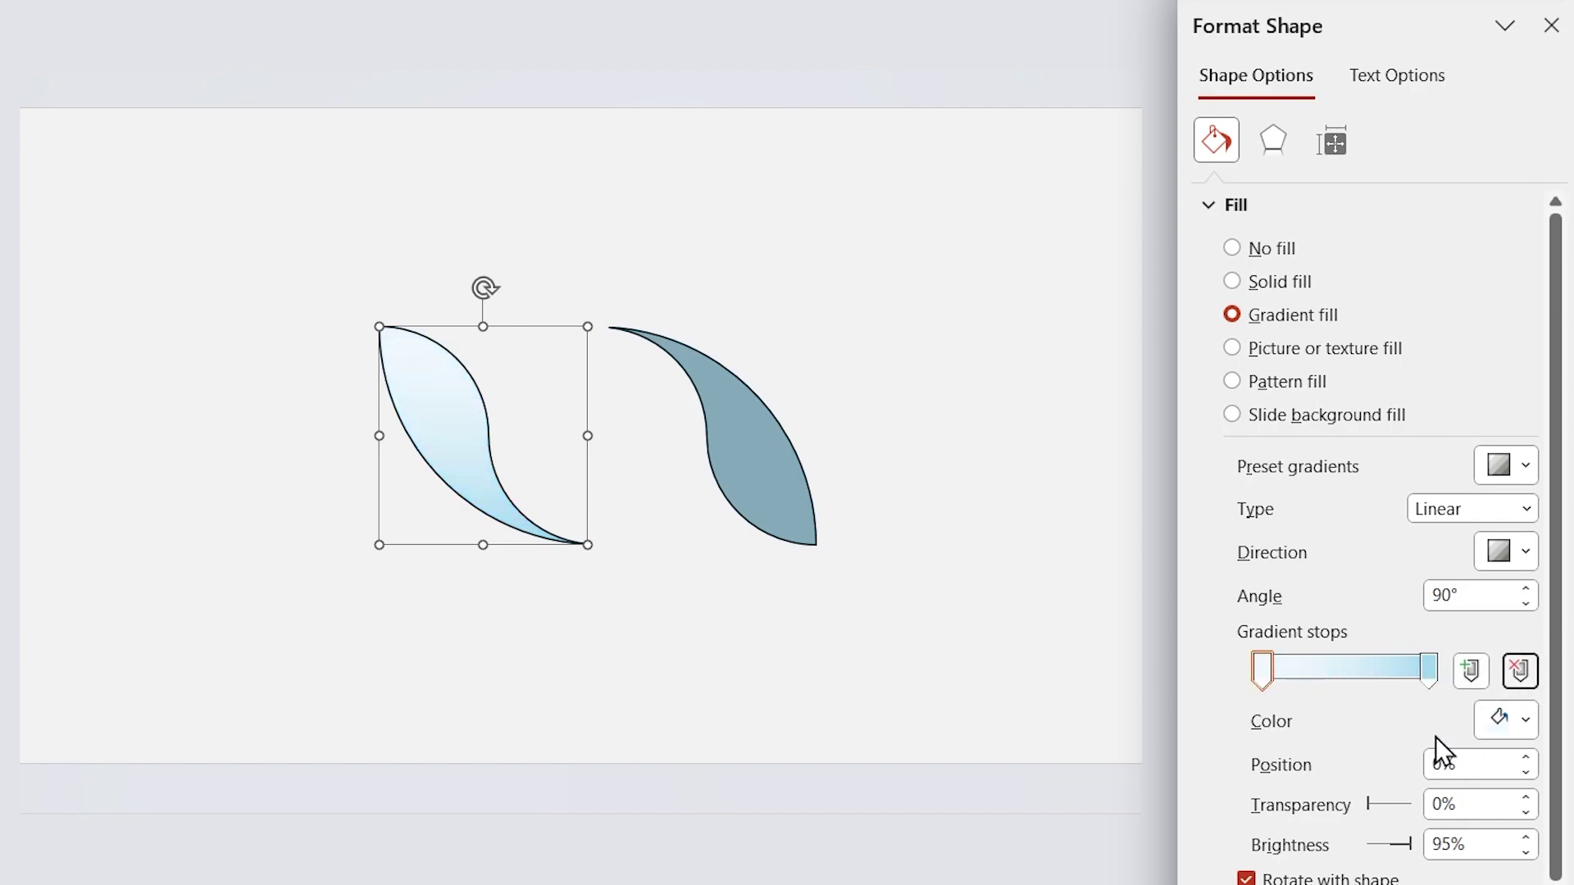
Step: Colour the first gradient stop #063808 and the end stop #009A16
left_click(1507, 722)
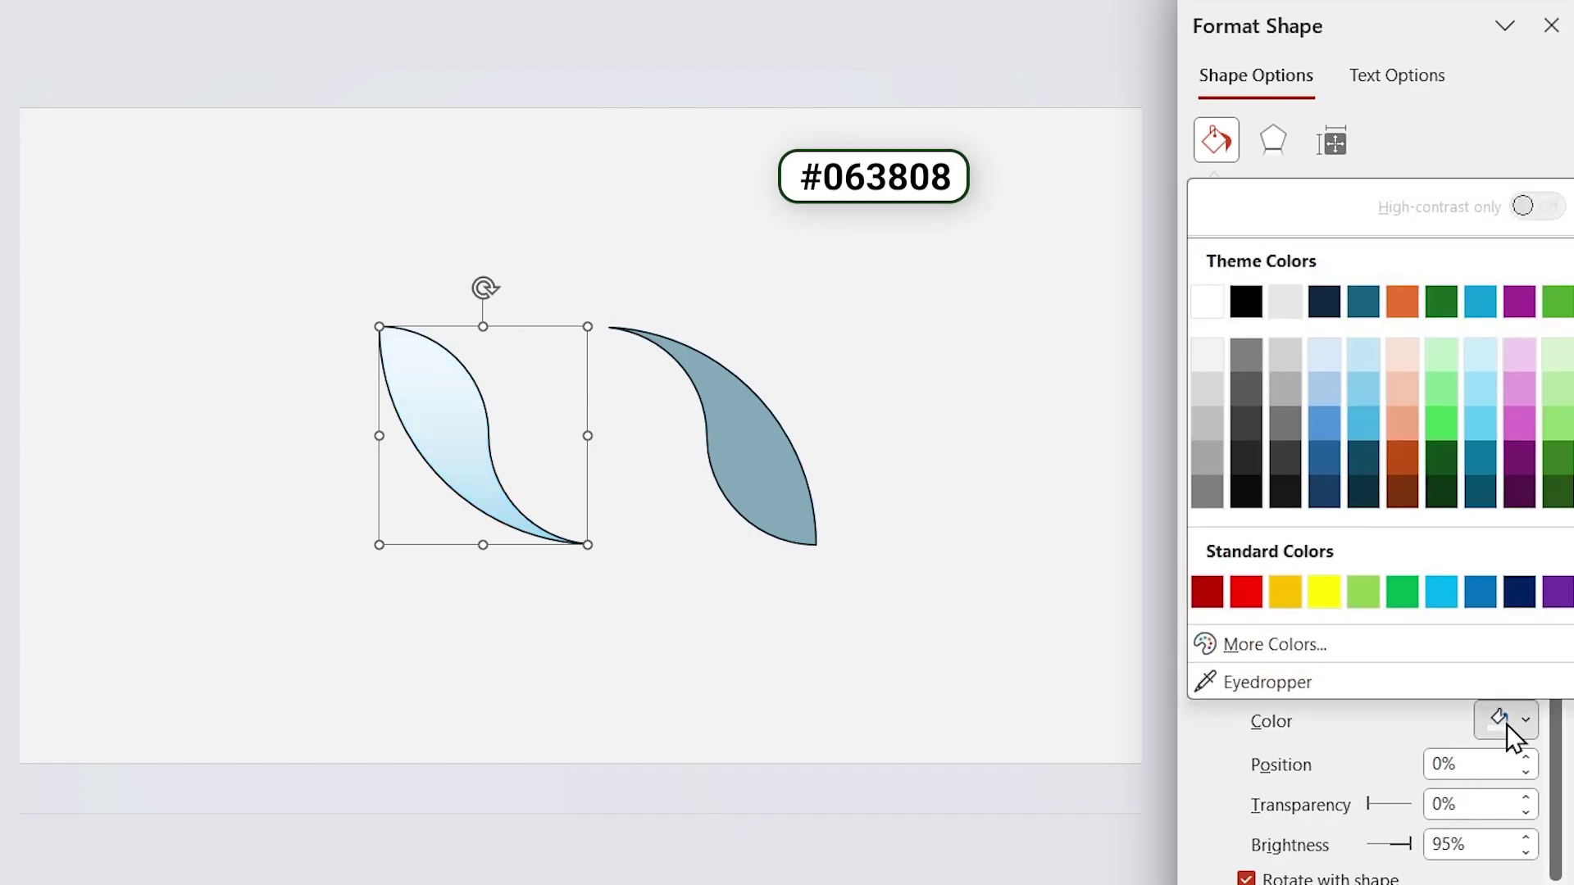
left_click(1284, 655)
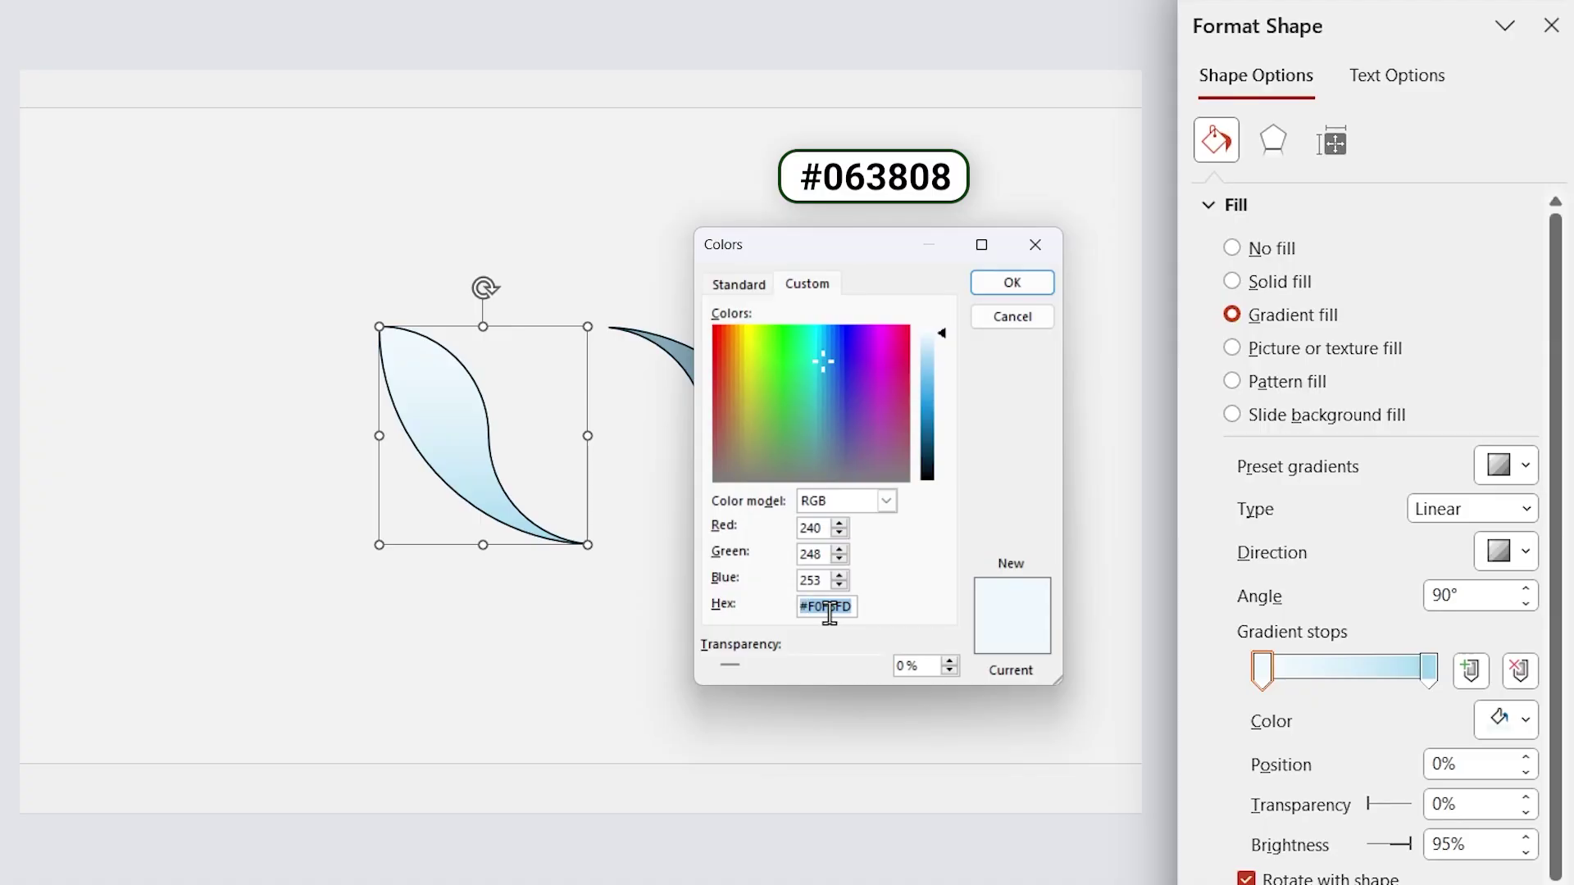
type("#063808")
left_click(1011, 285)
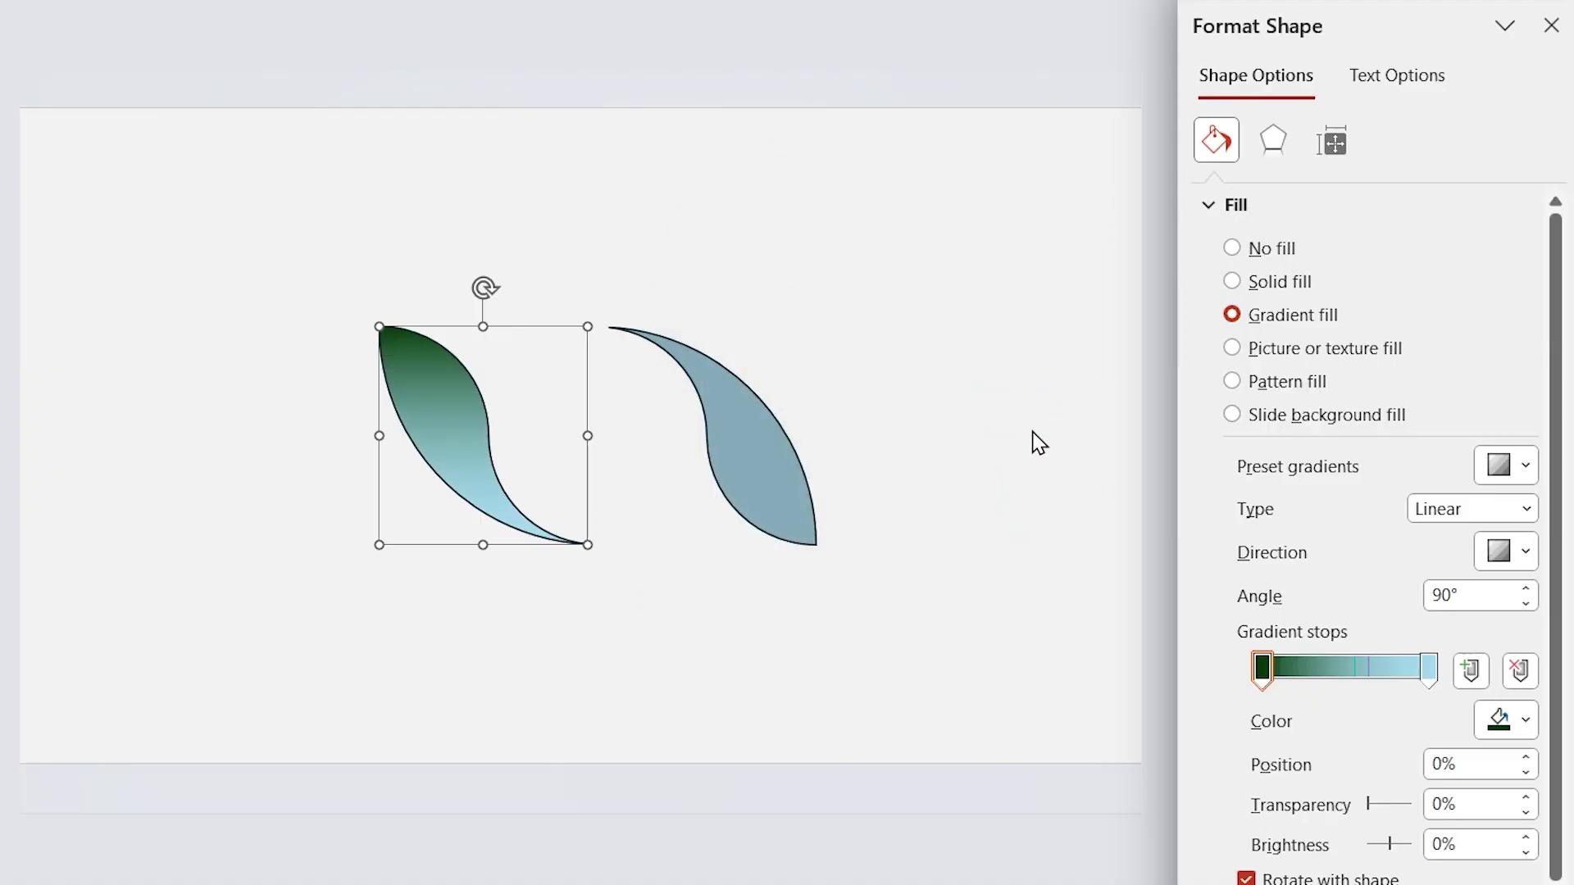
left_click(1428, 668)
left_click(1507, 721)
left_click(1251, 645)
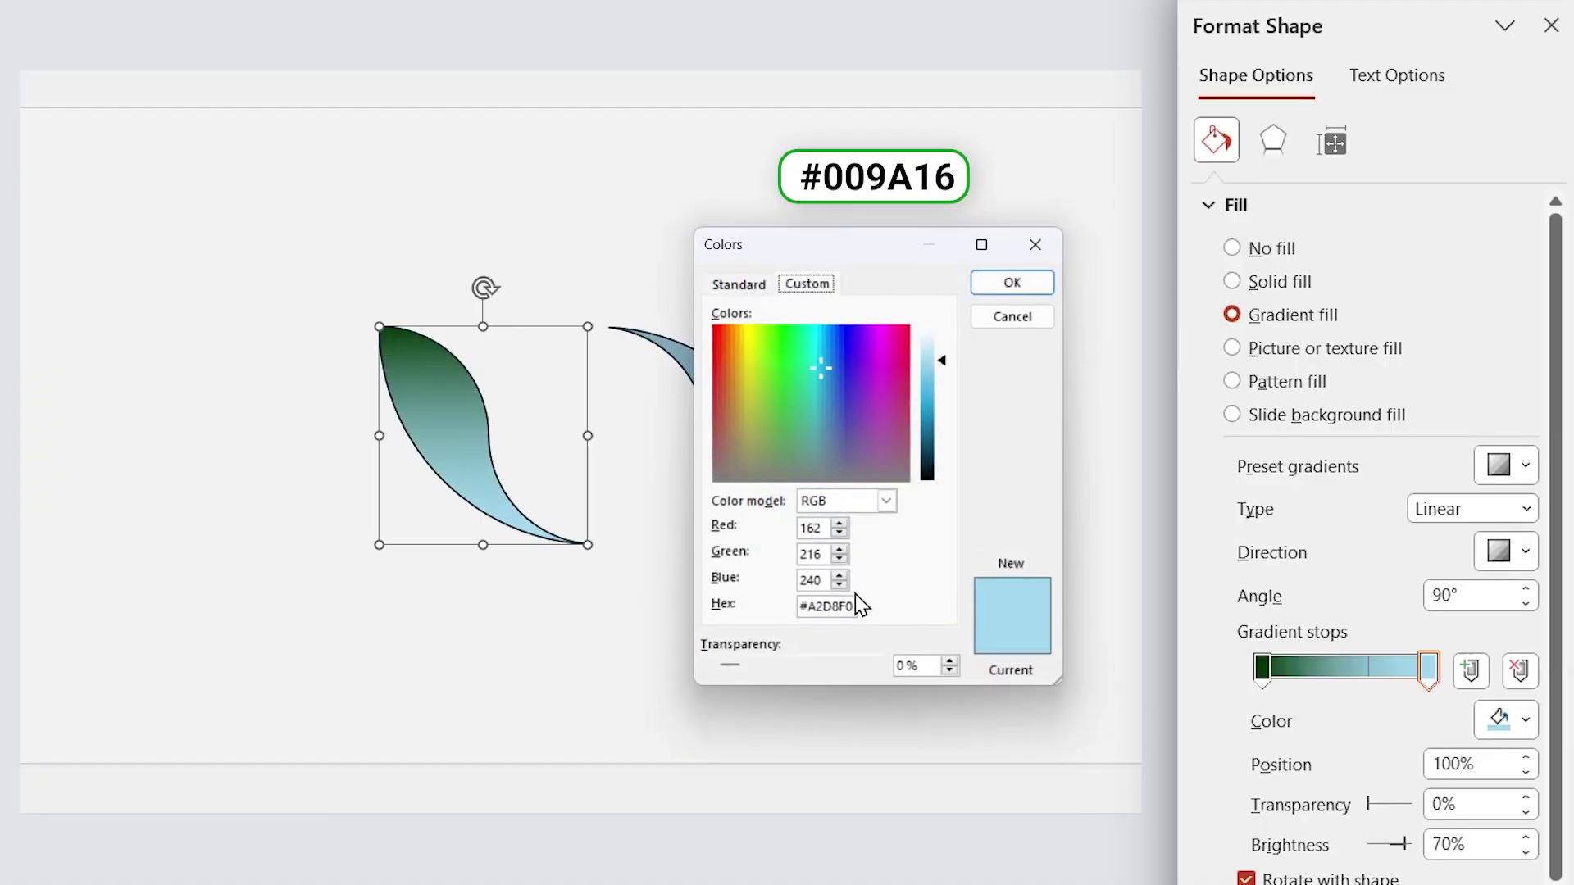
left_click(1011, 283)
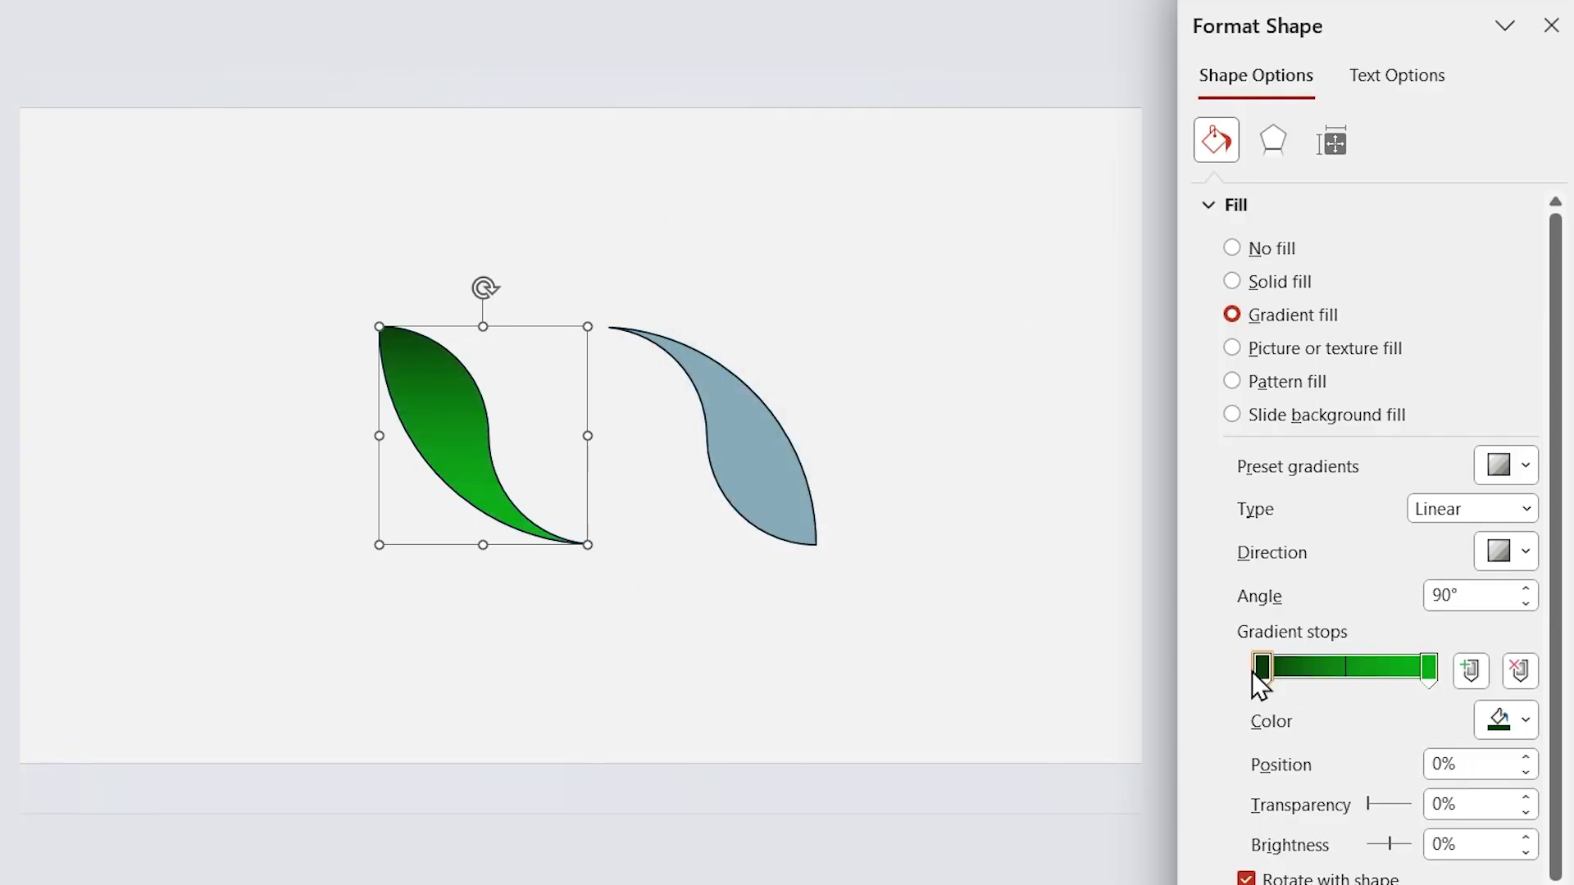
Step: Set the gradient stops to 27% and 61% and the angle to 340°
left_click_drag(1251, 671, 1293, 672)
left_click_drag(1465, 761, 1336, 756)
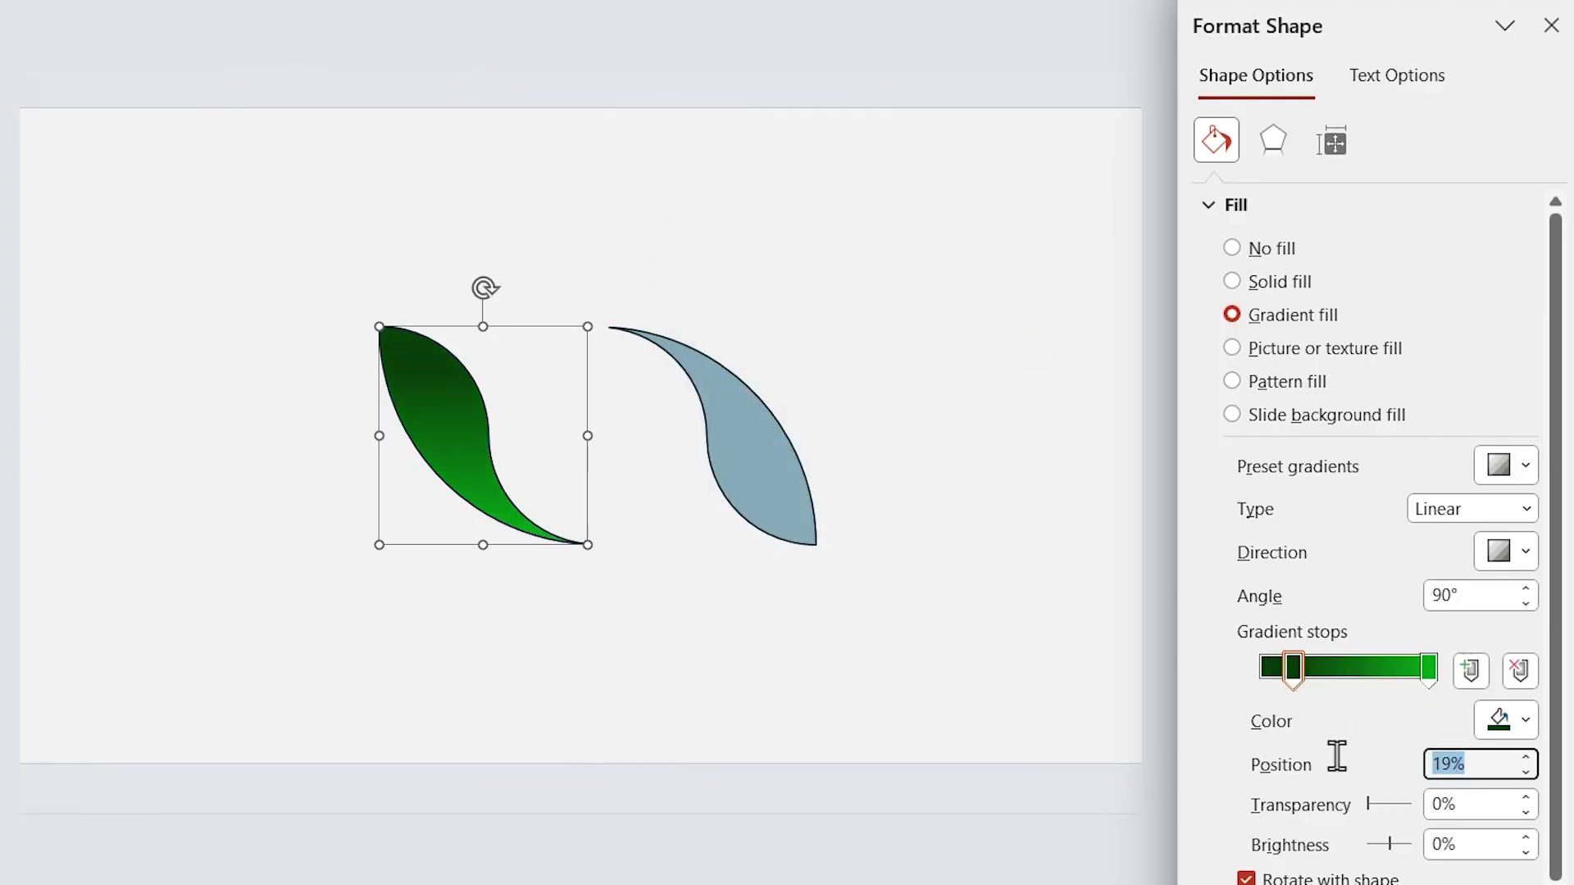
type("27")
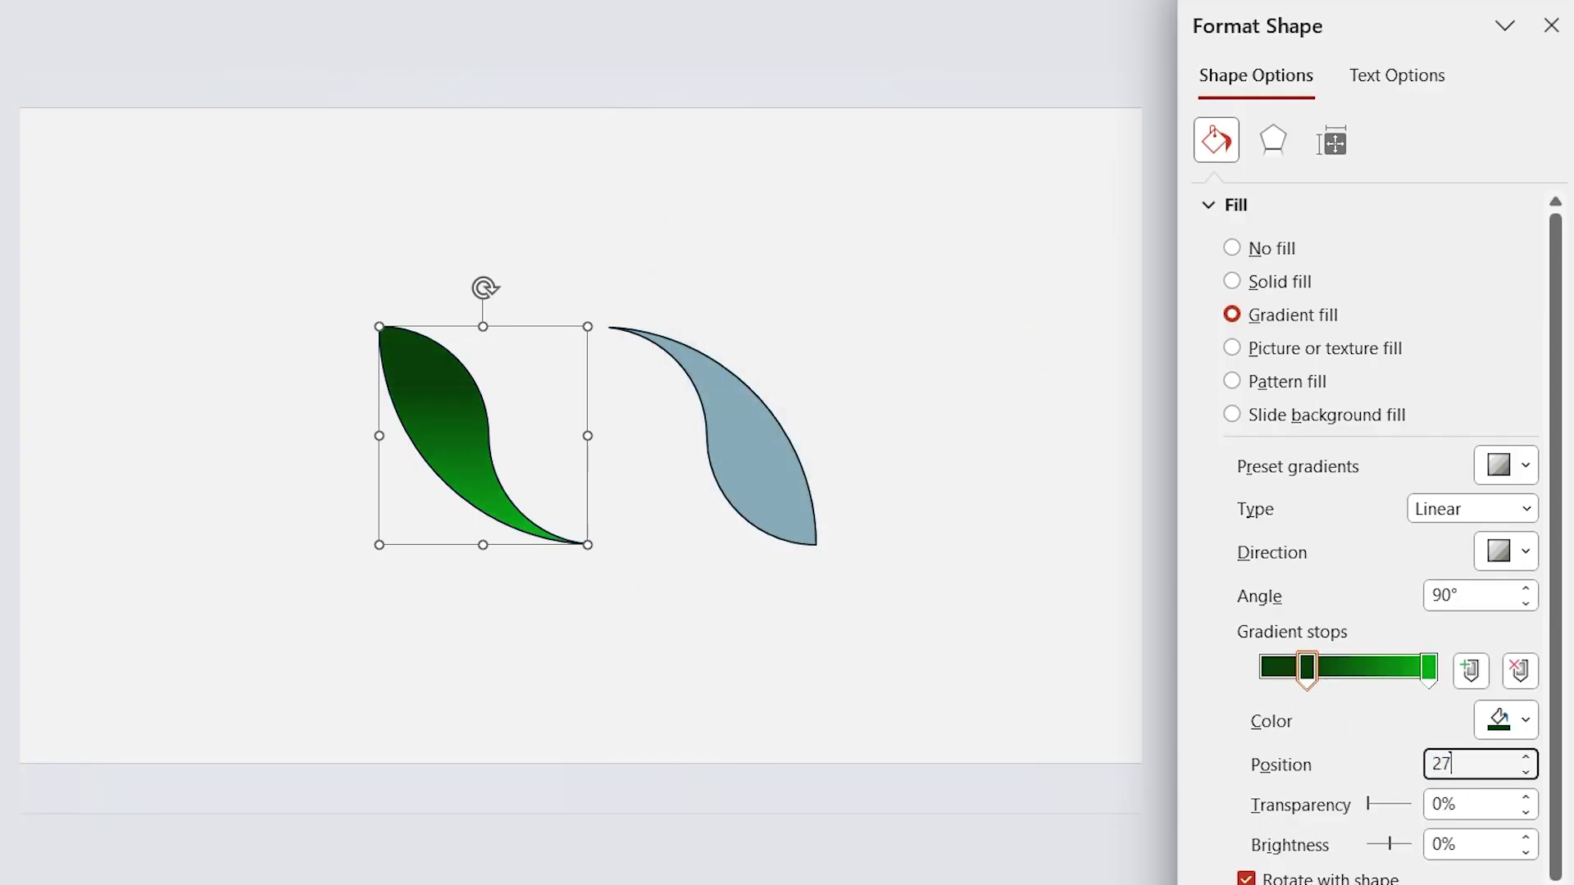
left_click(1430, 676)
left_click_drag(1476, 762, 1413, 764)
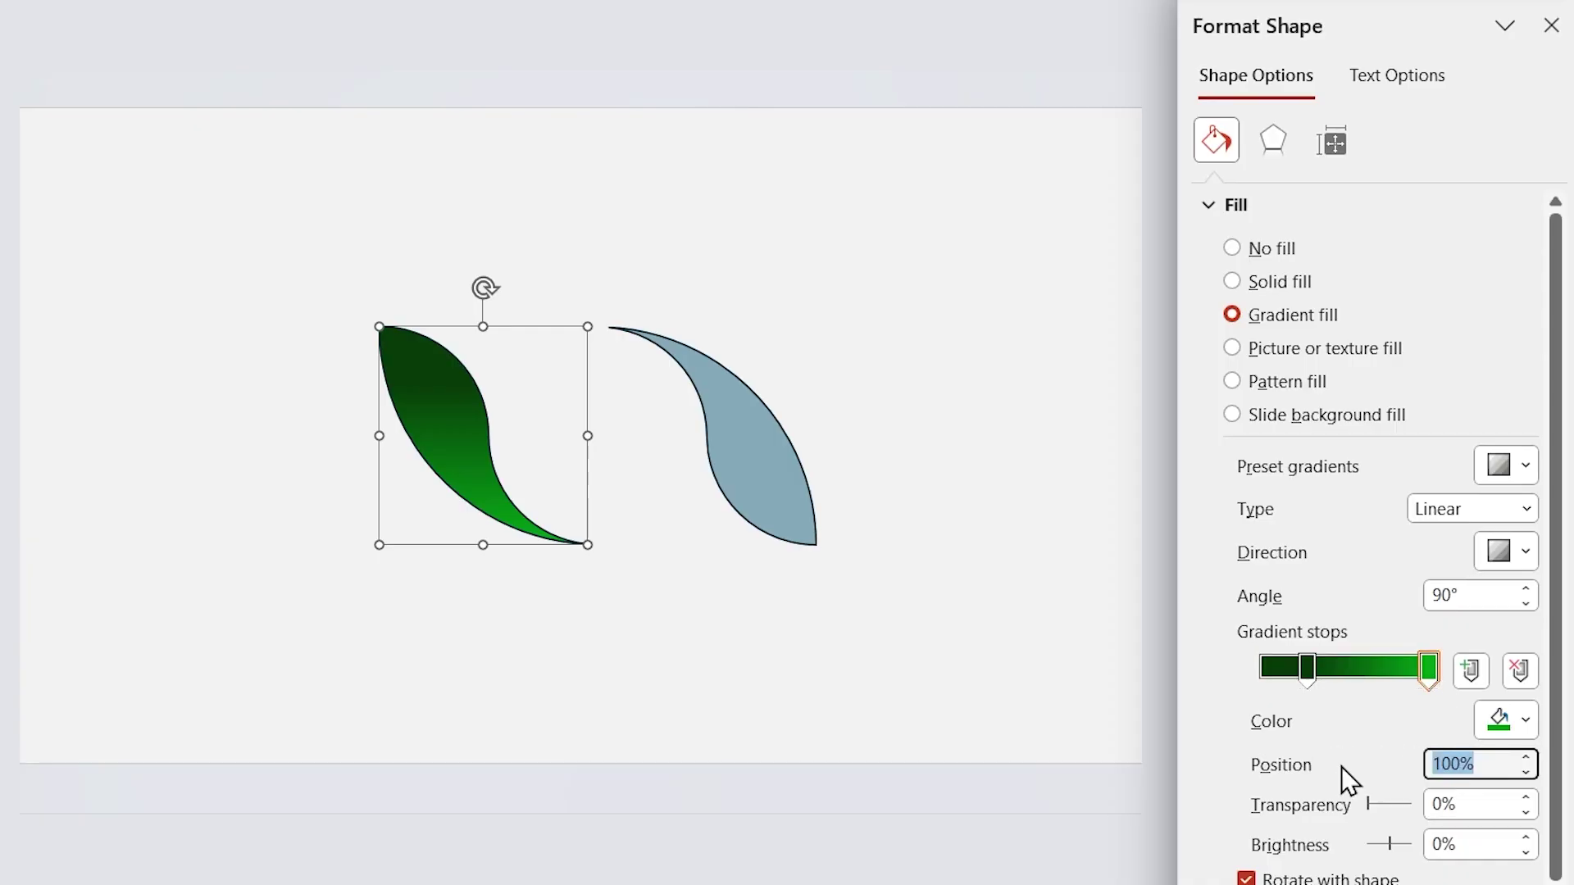
type("61")
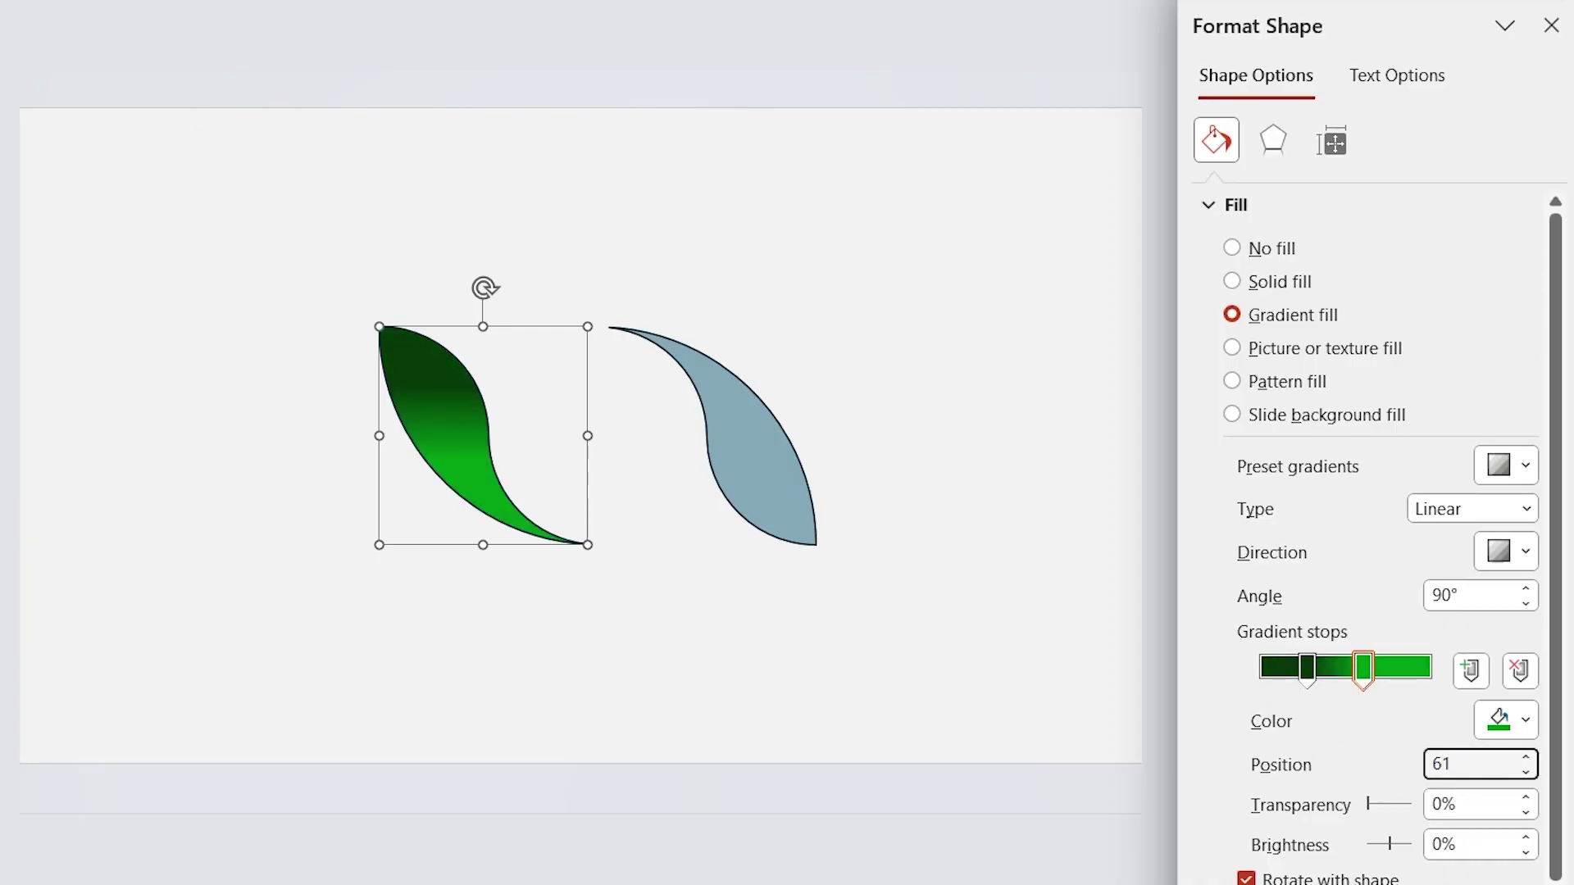
left_click_drag(1479, 597, 1359, 596)
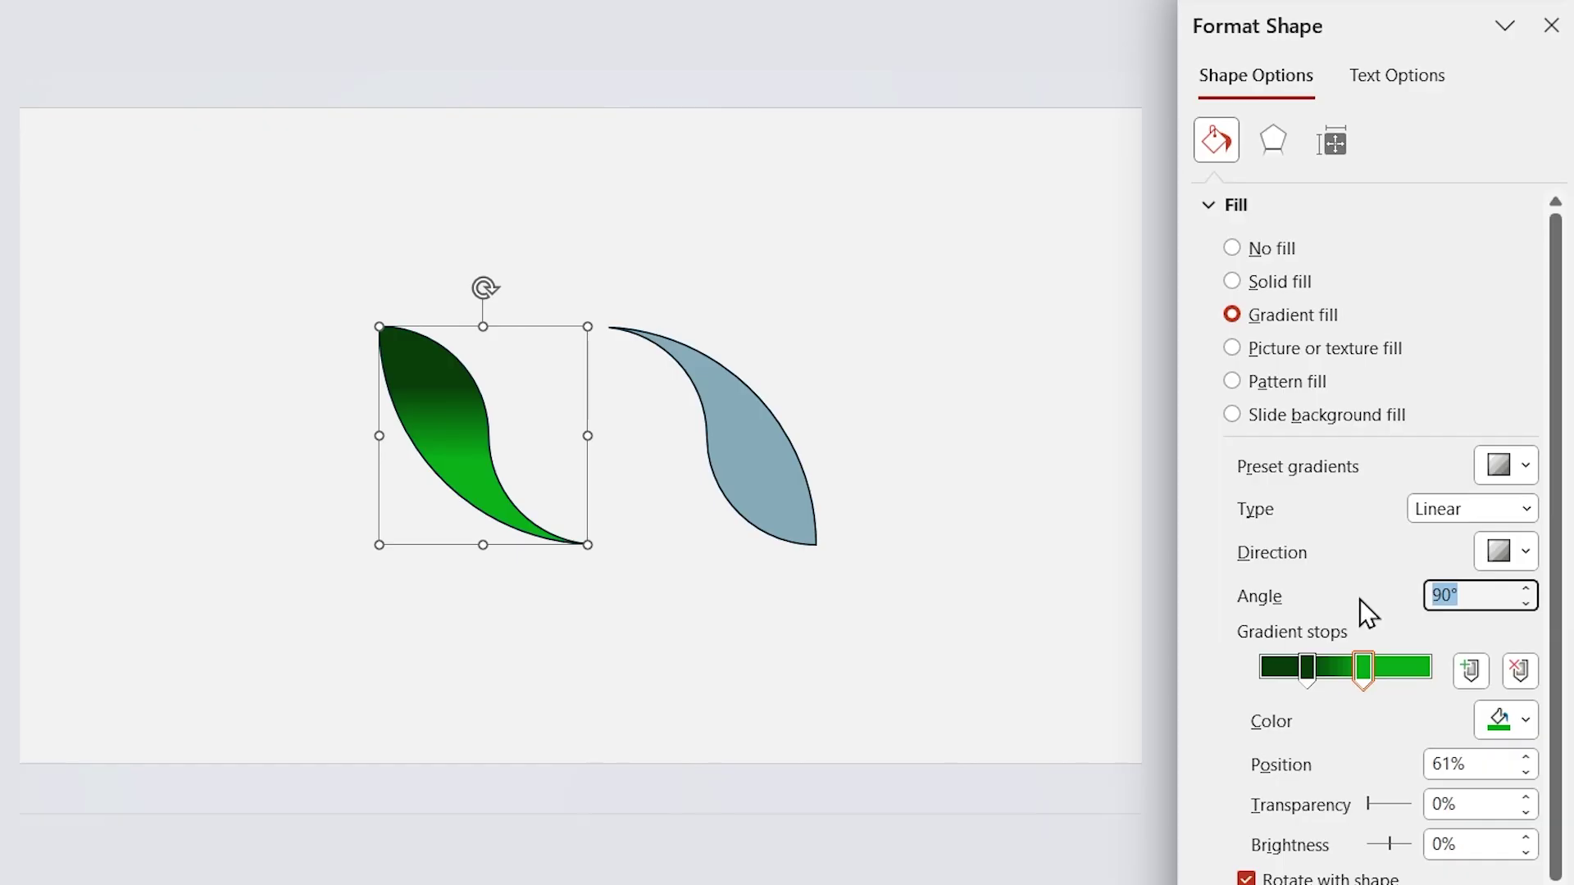
type("340")
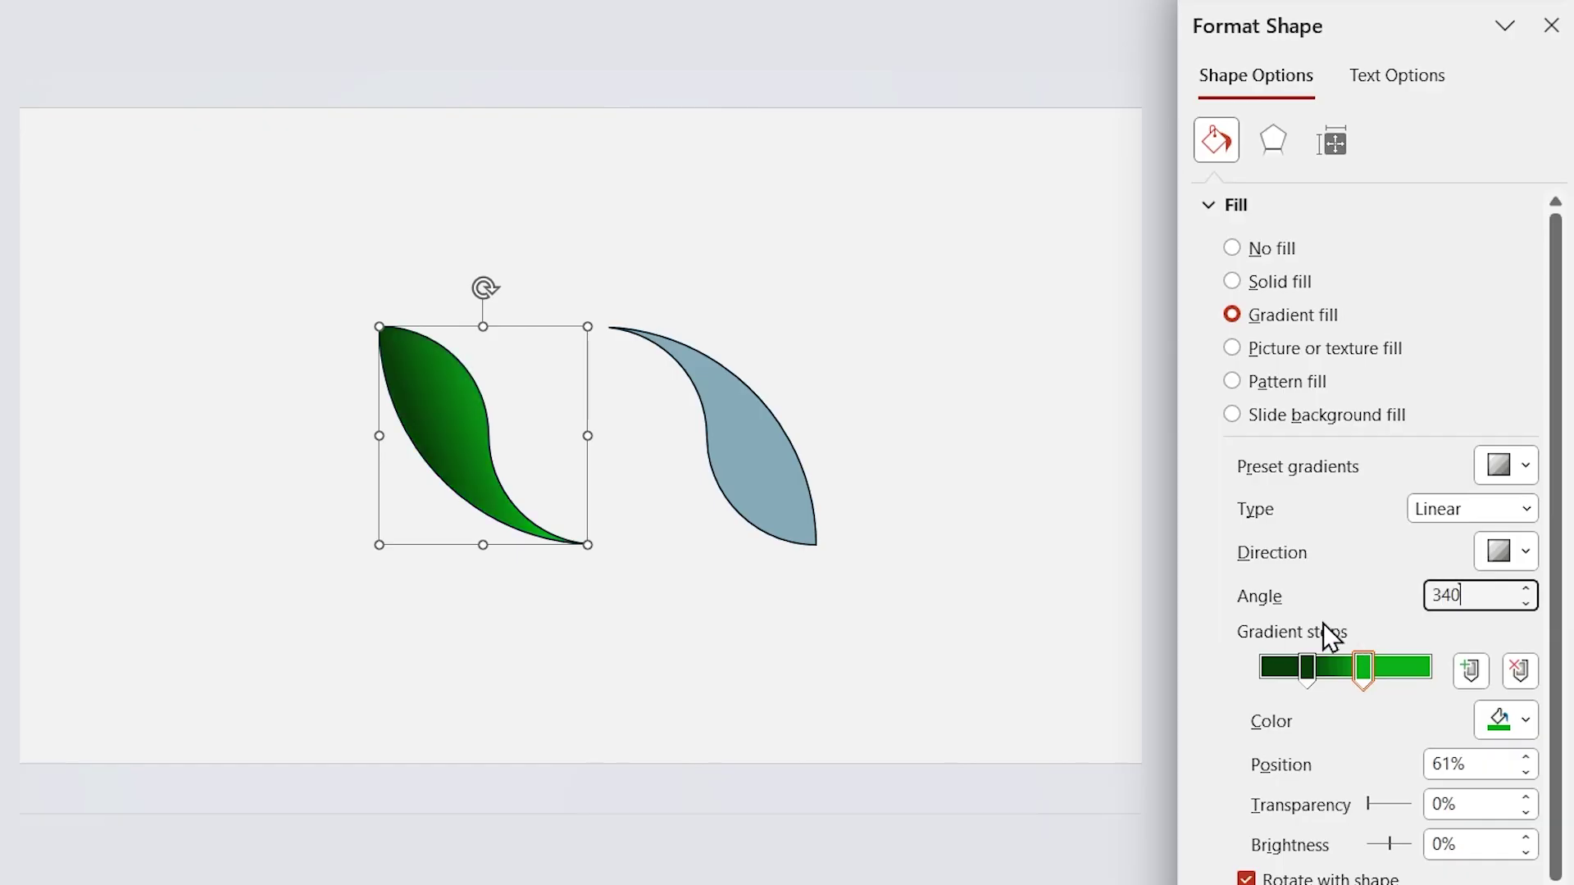
Step: Apply an outer shadow to the leaf with 10 pt blur and 7 pt distance
left_click(1261, 155)
left_click(1300, 203)
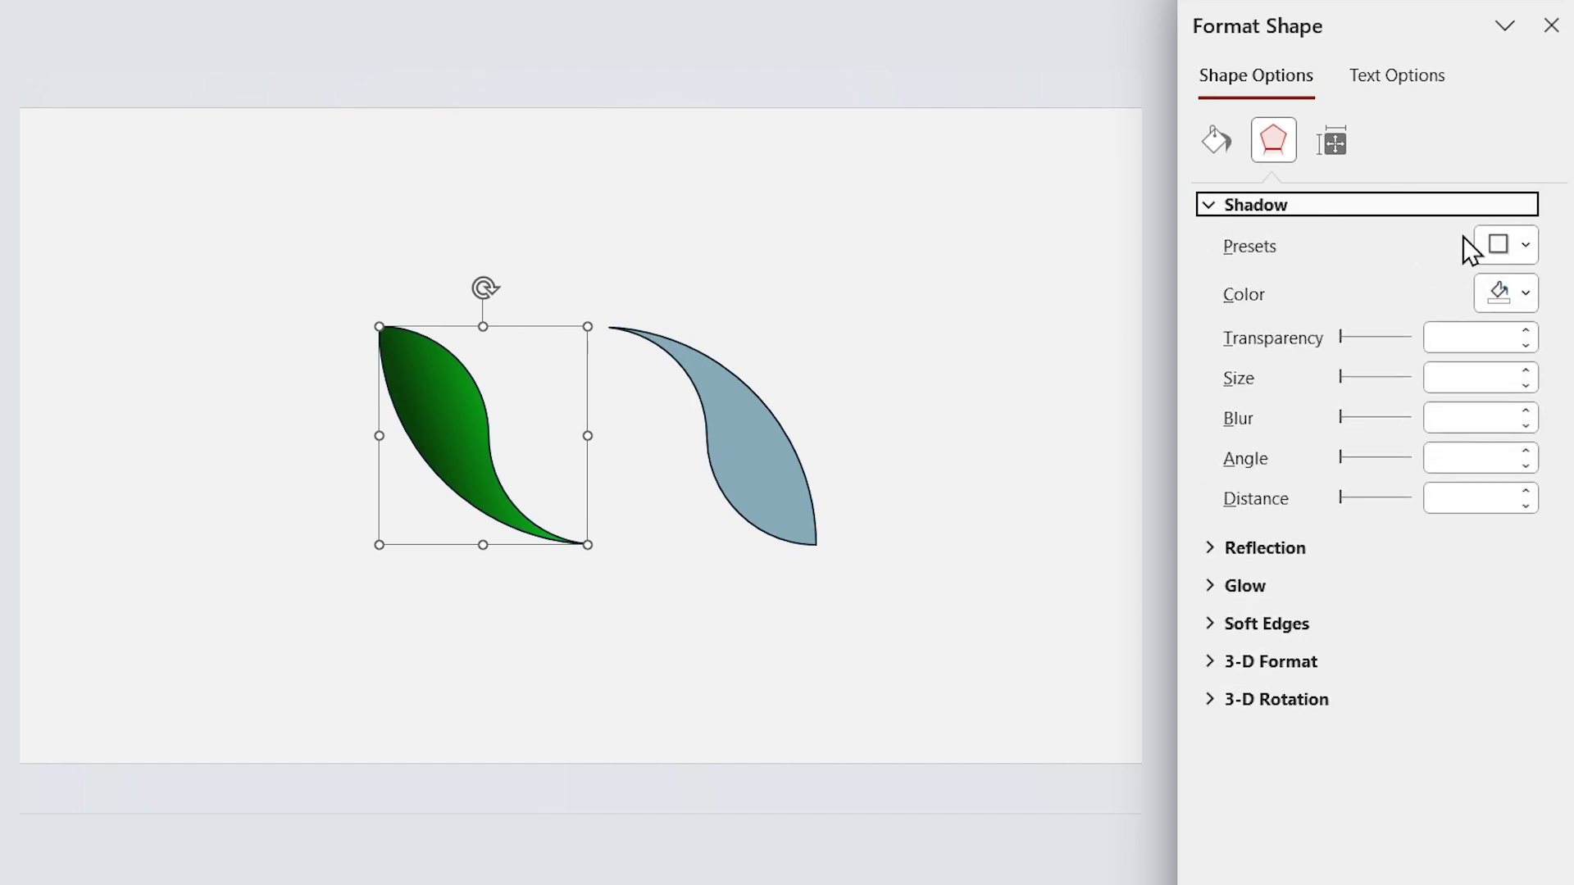
left_click(1503, 245)
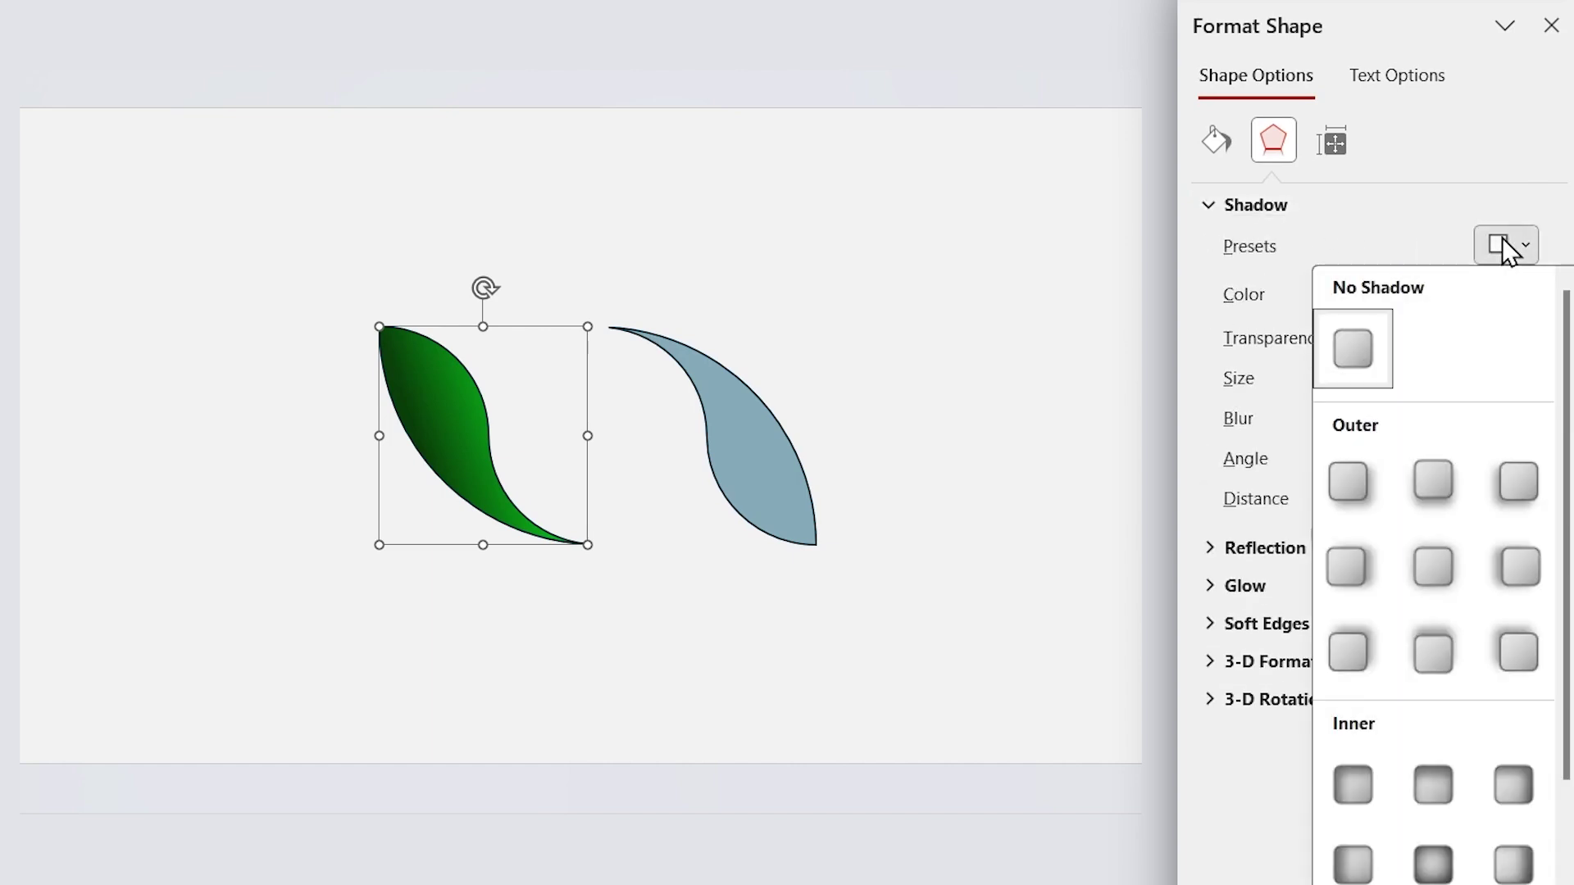
left_click(1347, 649)
left_click_drag(1482, 418, 1398, 420)
type("10")
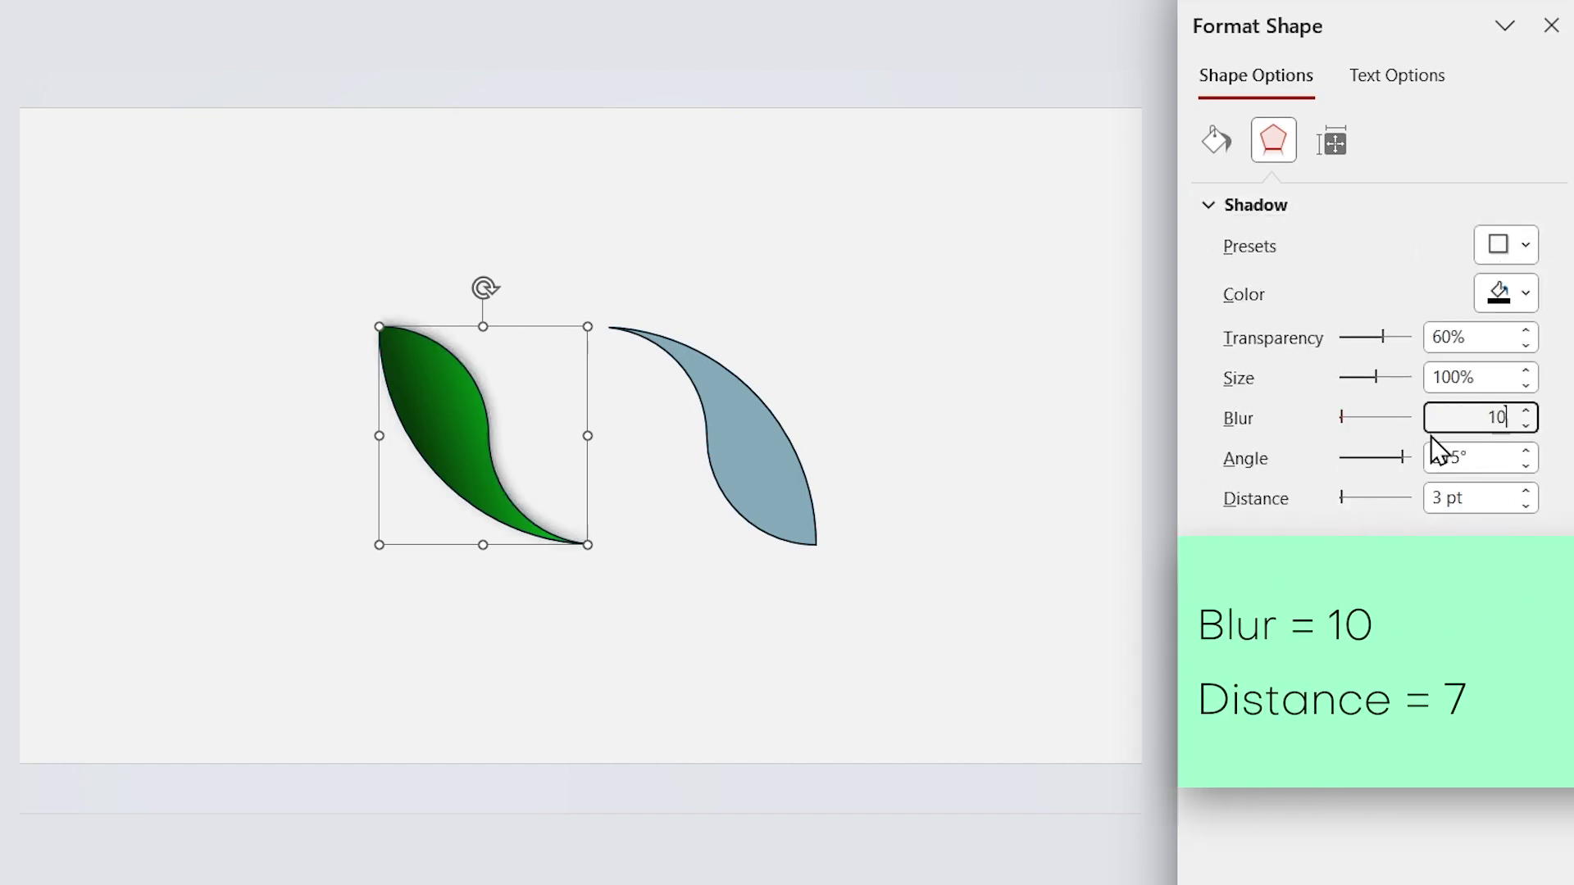
left_click_drag(1485, 498, 1339, 505)
type("7")
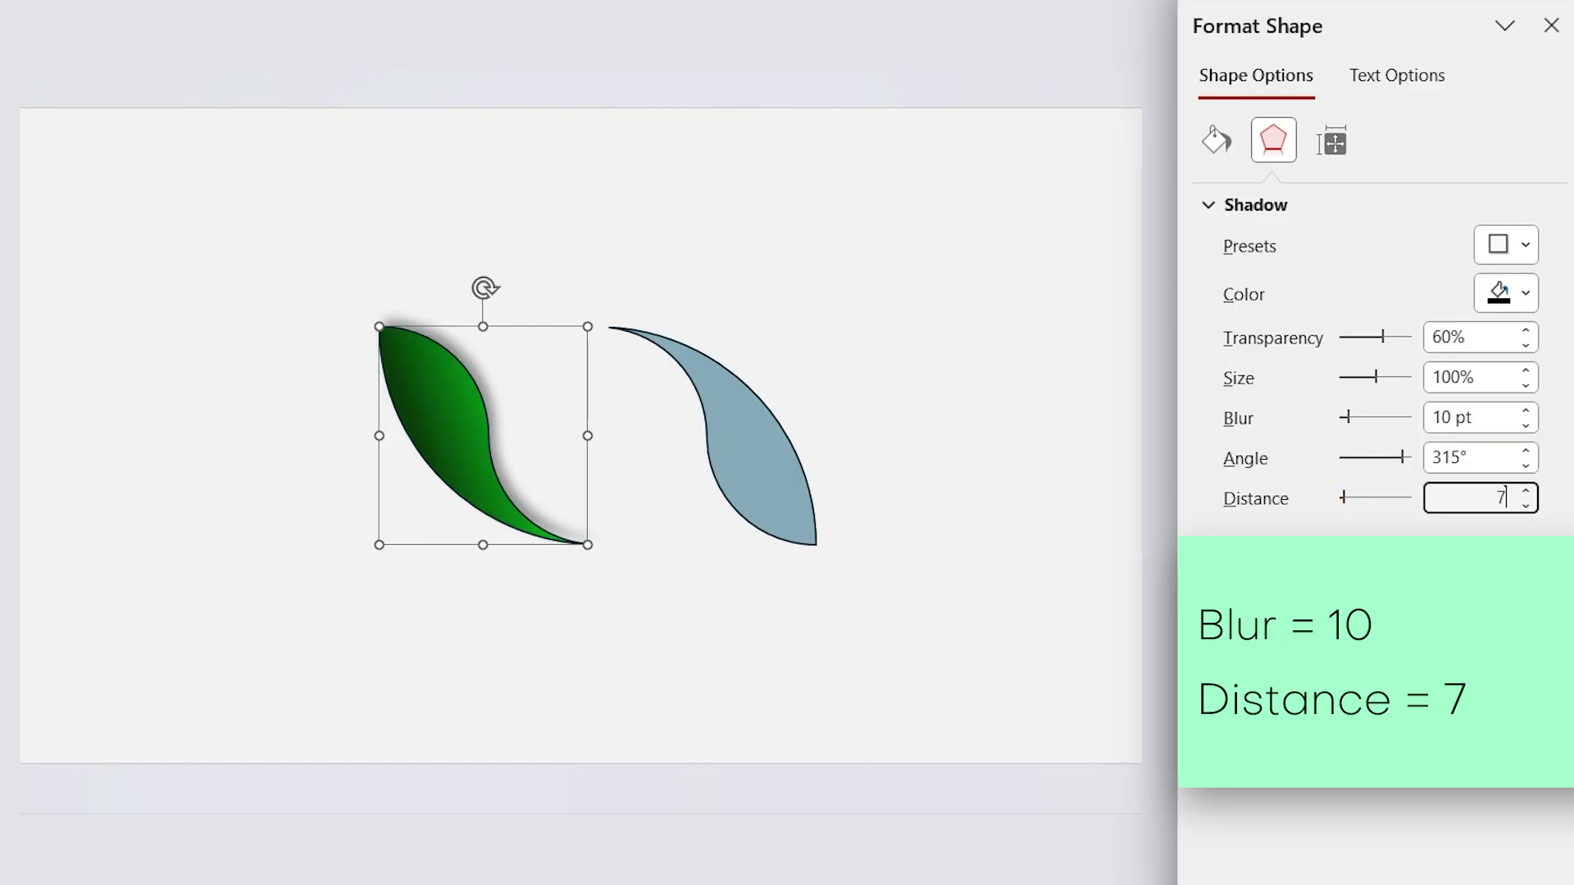
key("Return")
Step: Remove the leaf's outline and copy its formatting with Ctrl+Shift+C
left_click(1221, 149)
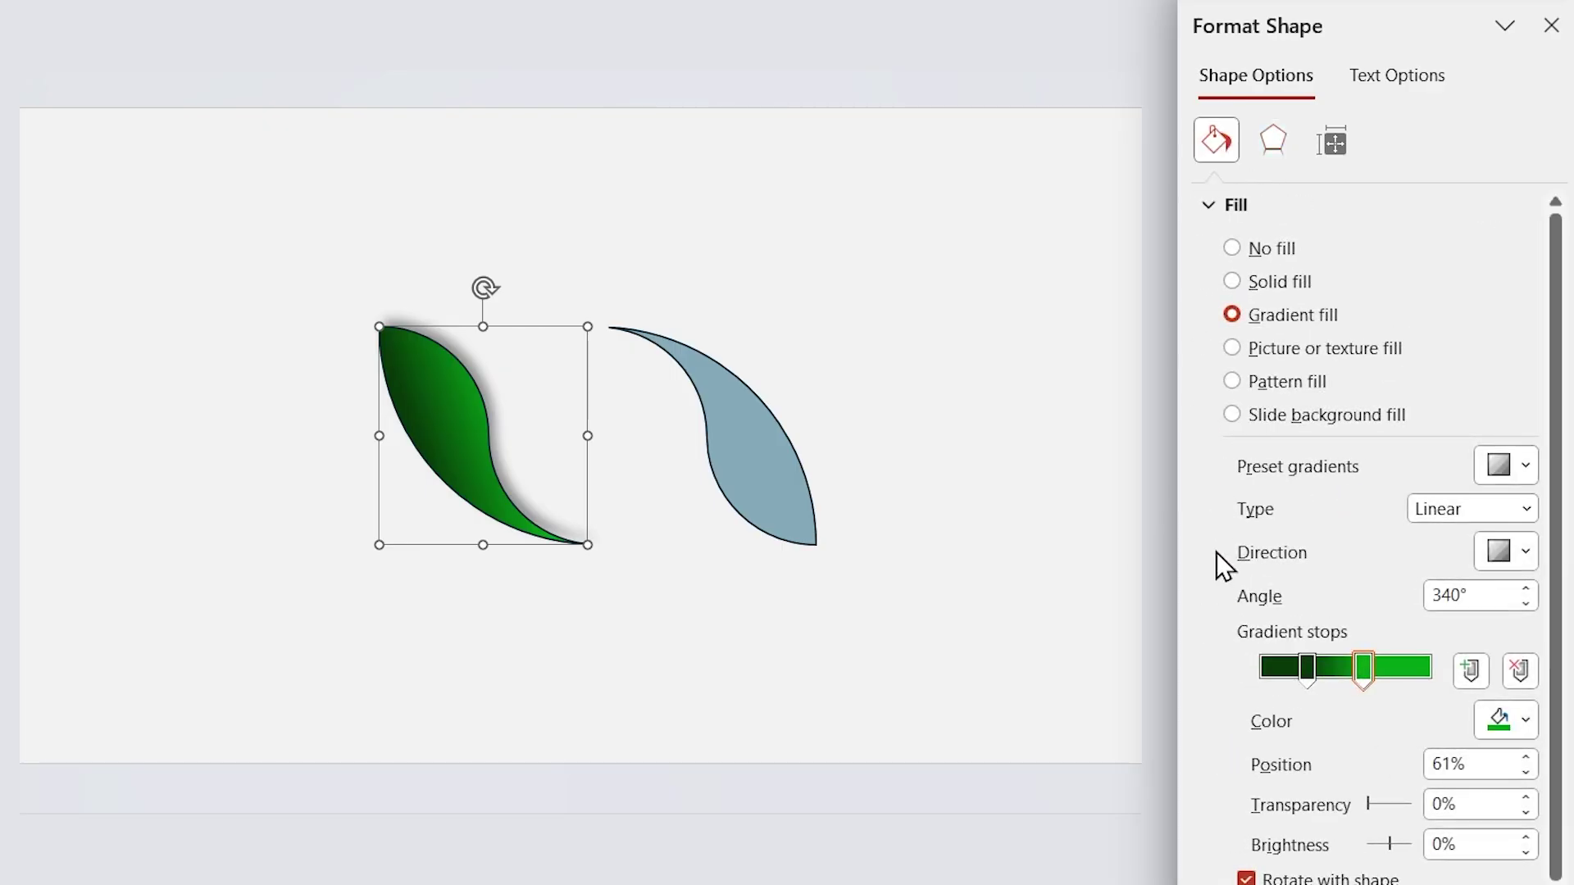
left_click(1211, 207)
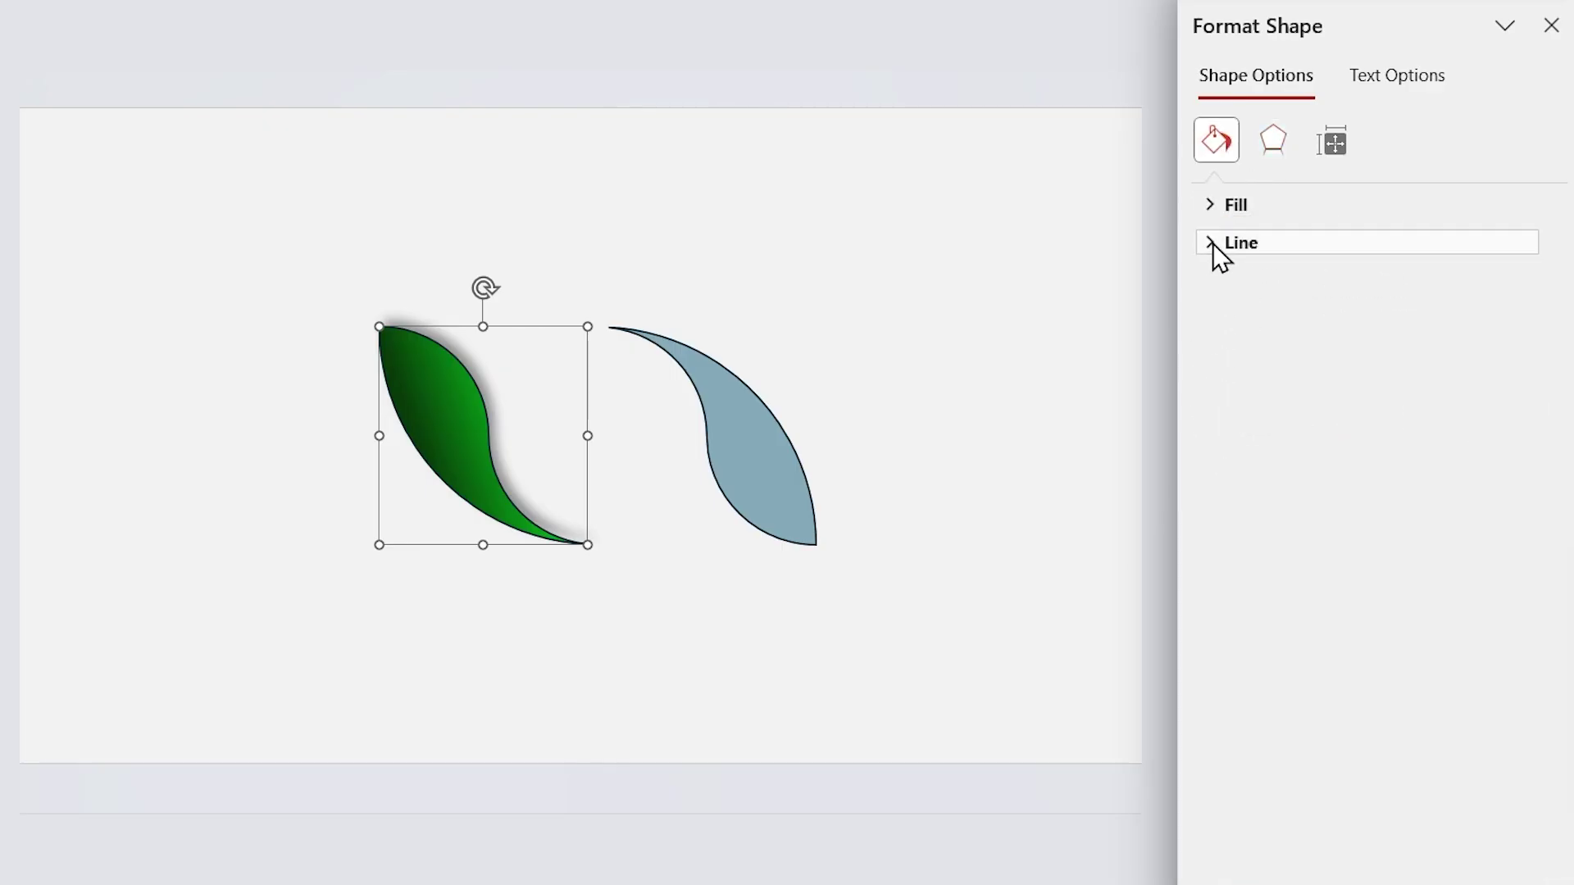
left_click(1212, 243)
left_click(1234, 286)
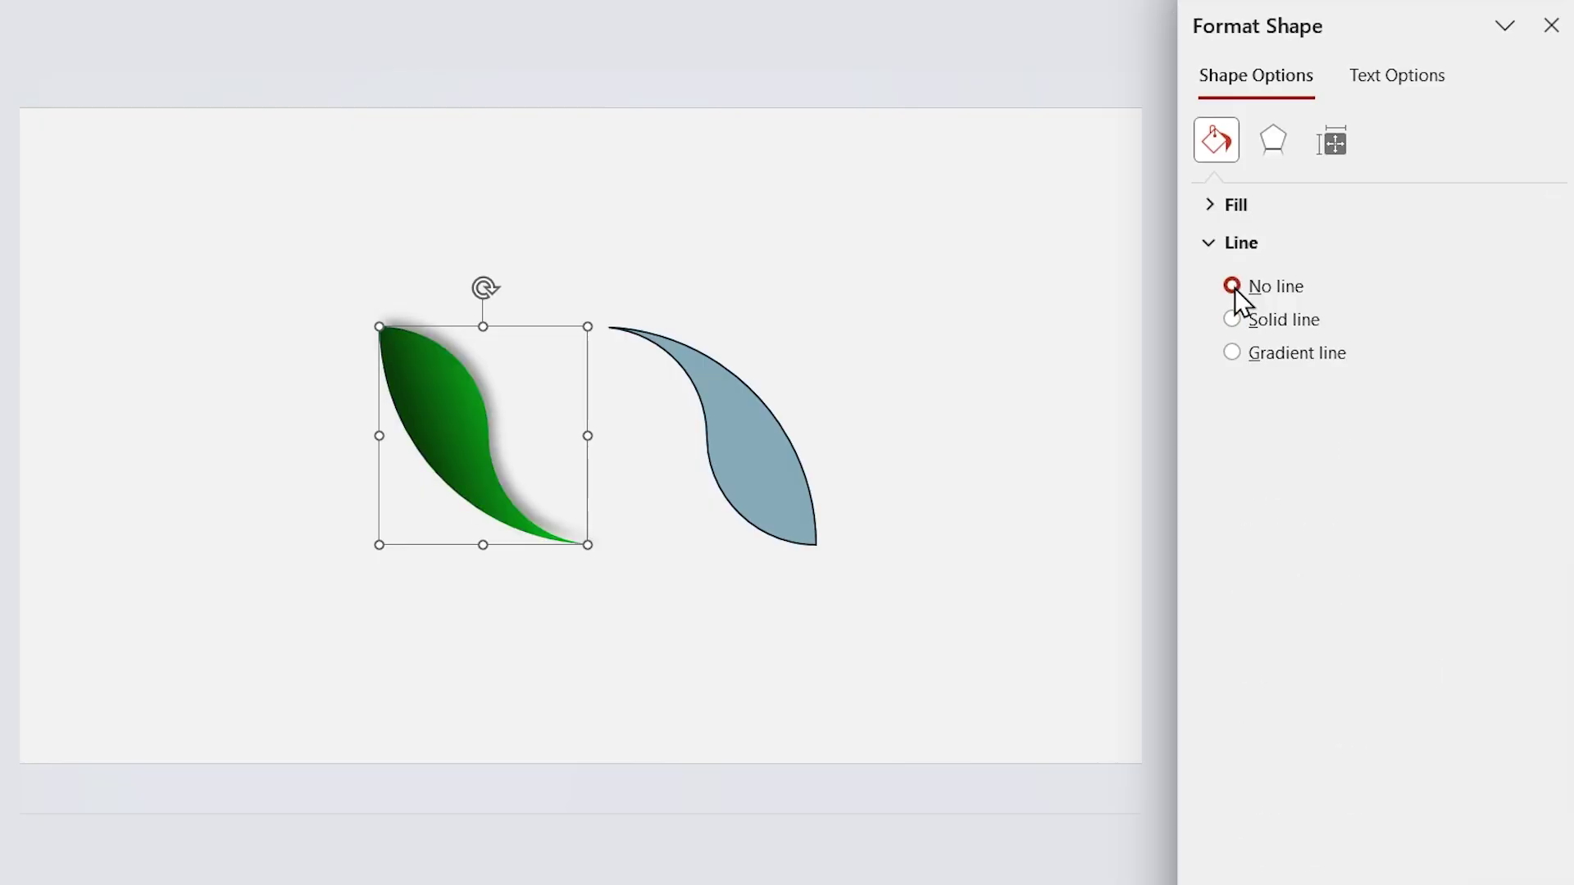
key("ctrl+shift+c")
Step: Paste the left leaf's formatting onto the right leaf and group both leaves
left_click(790, 501)
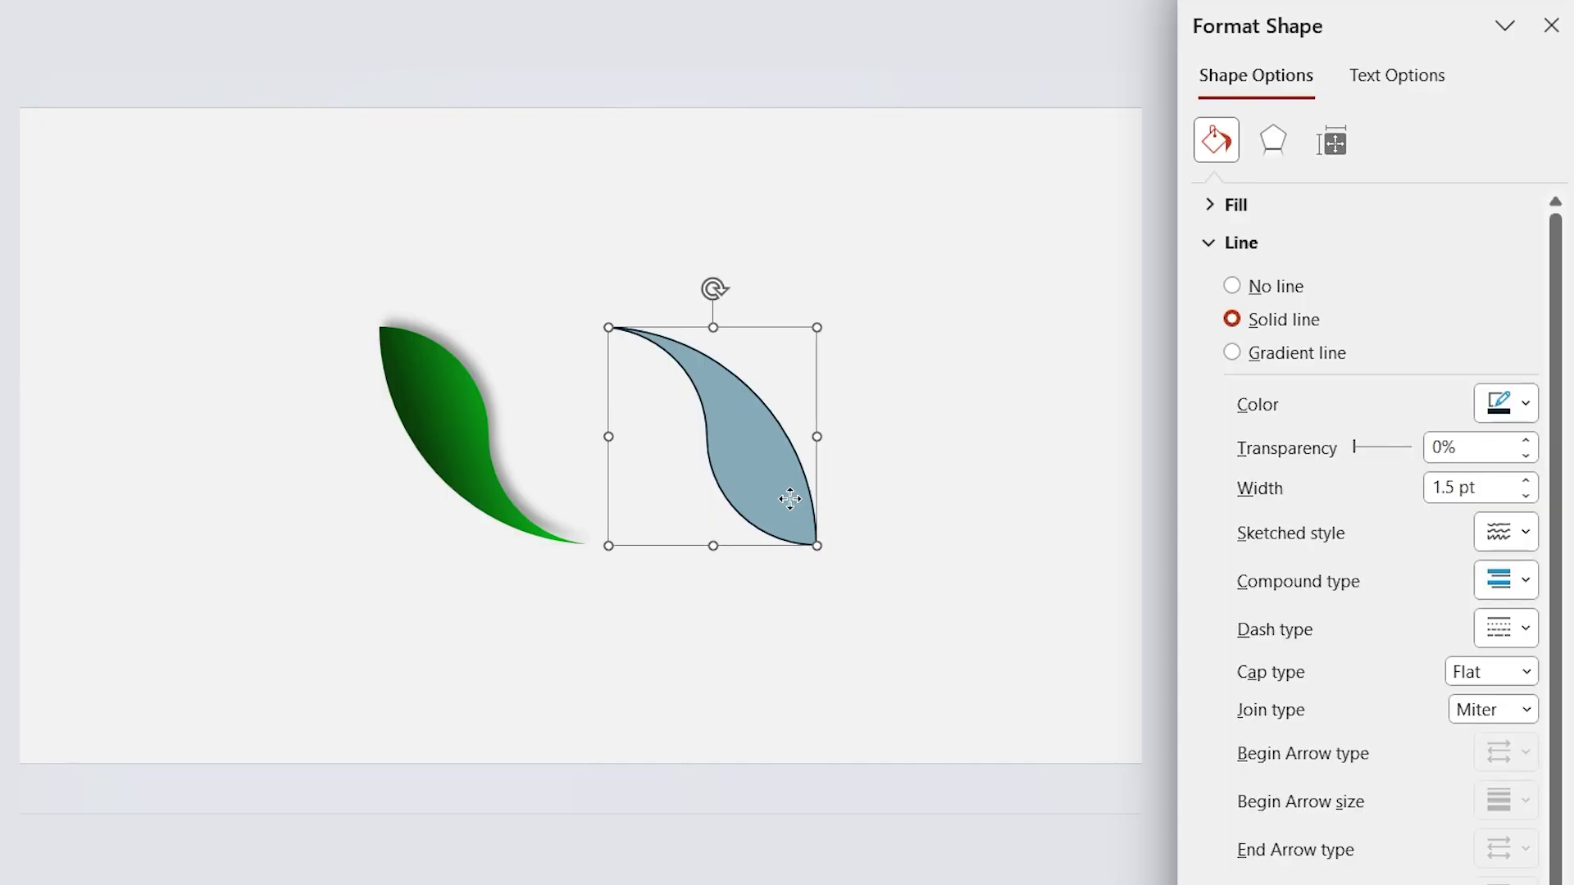
key("ctrl+shift+v")
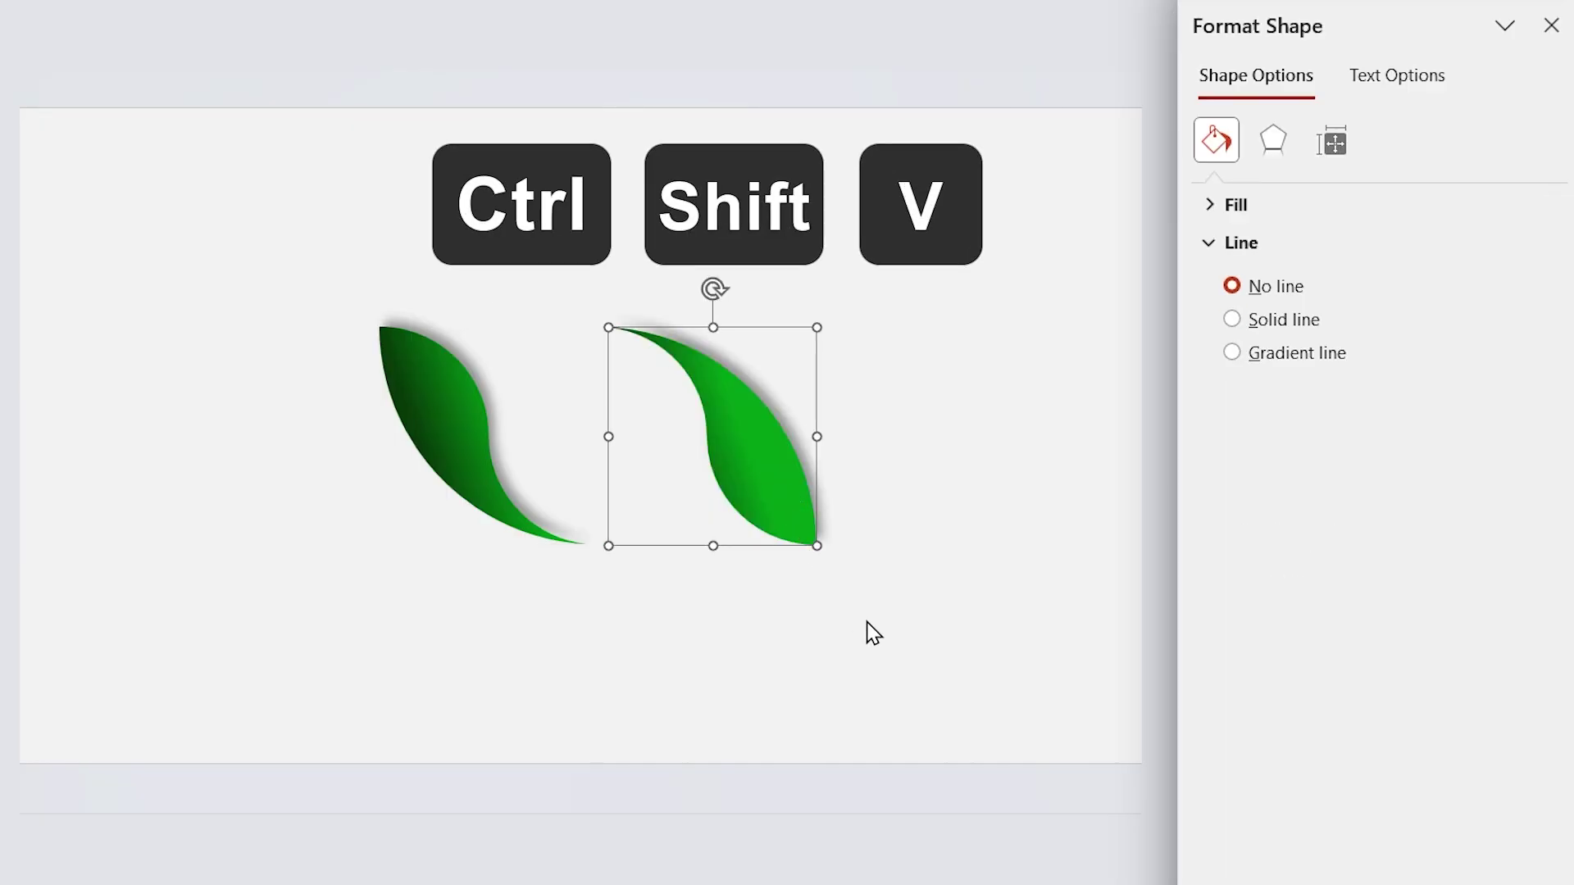
left_click(871, 634)
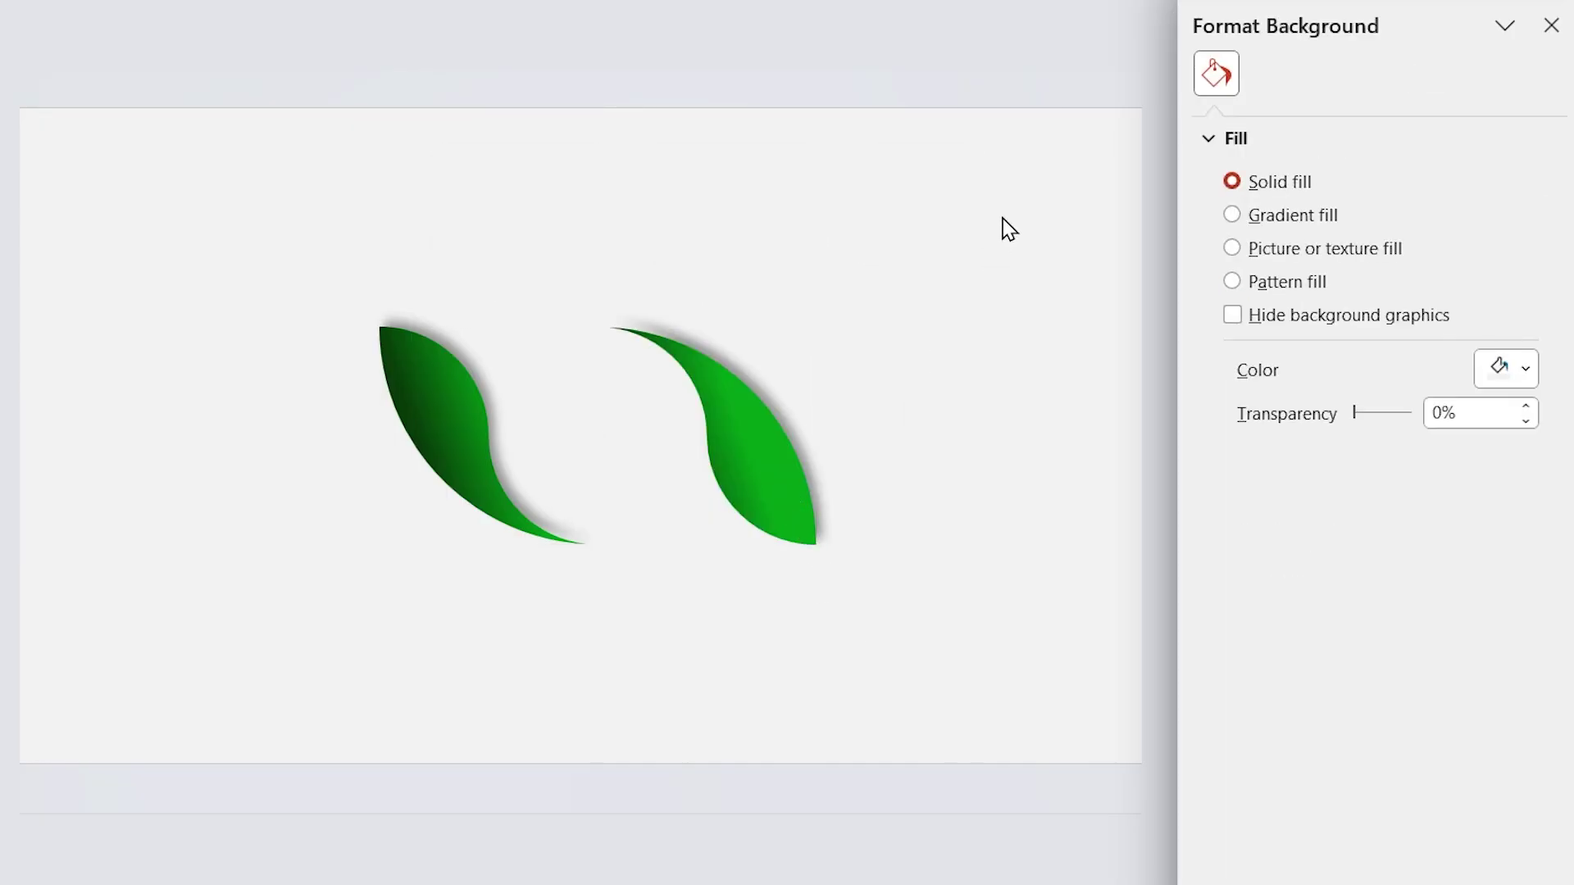
left_click_drag(1002, 218, 151, 679)
key("ctrl+g")
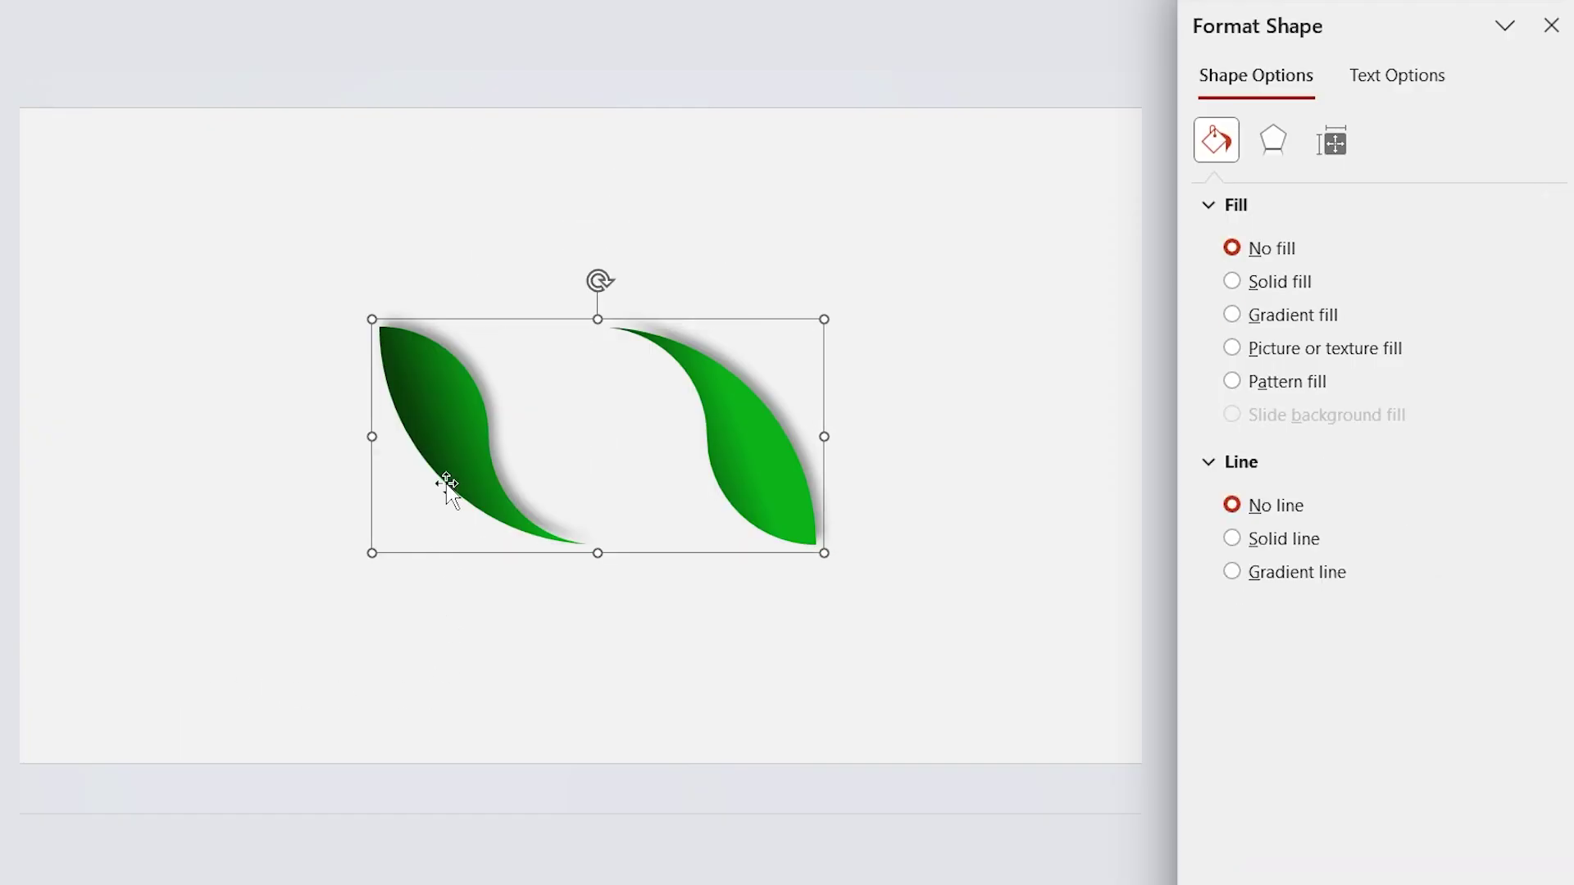
Step: Duplicate the leaf group up and to the right, then select its rotation field
left_click_drag(458, 459, 567, 379)
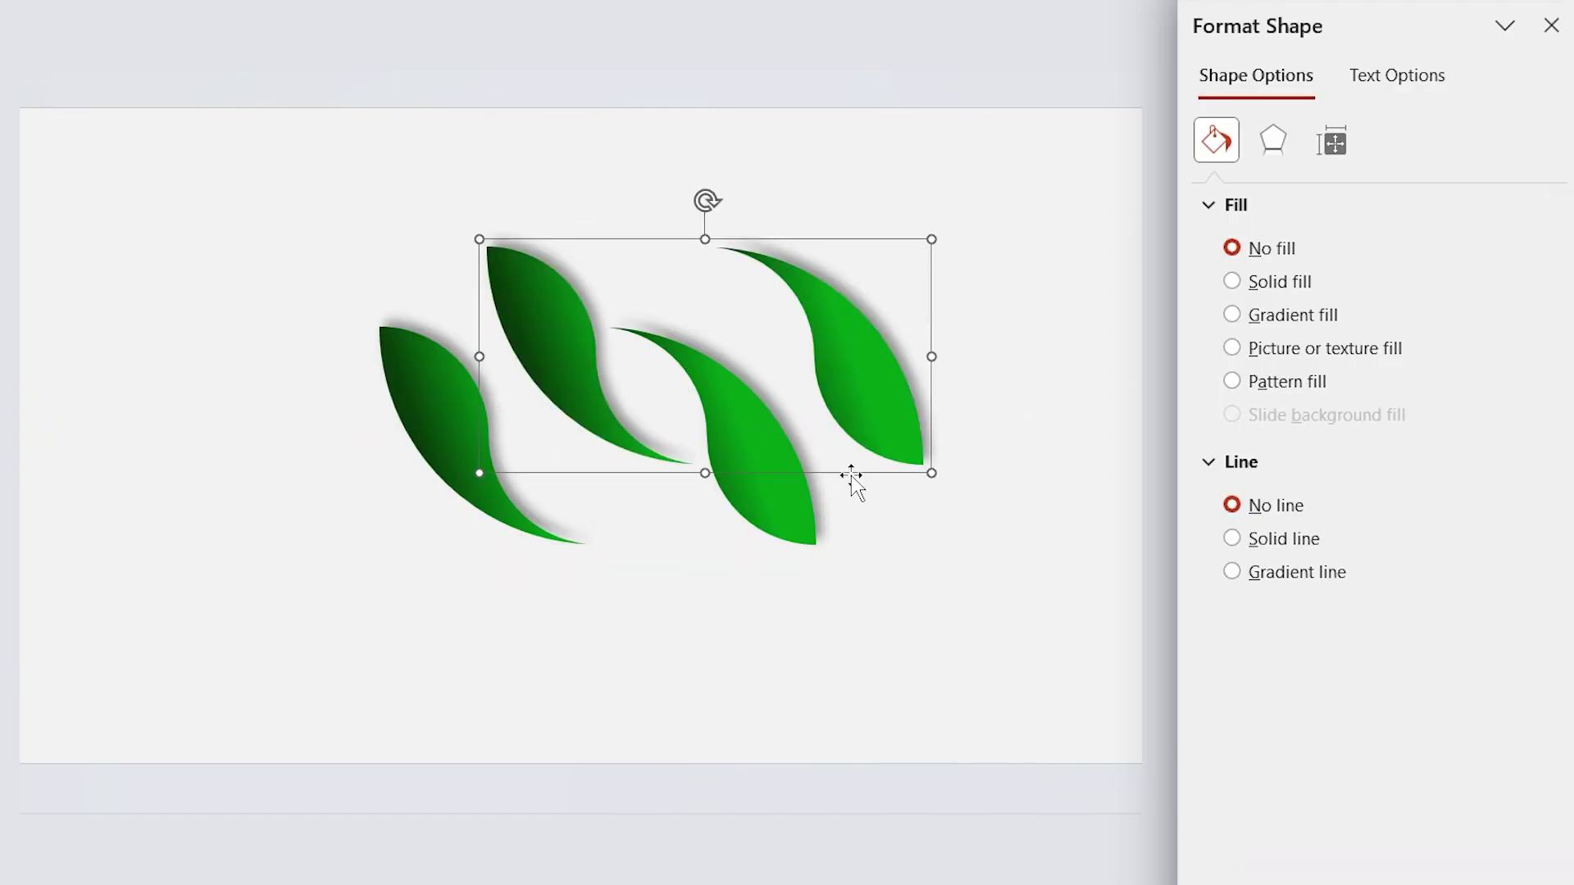
left_click(1332, 141)
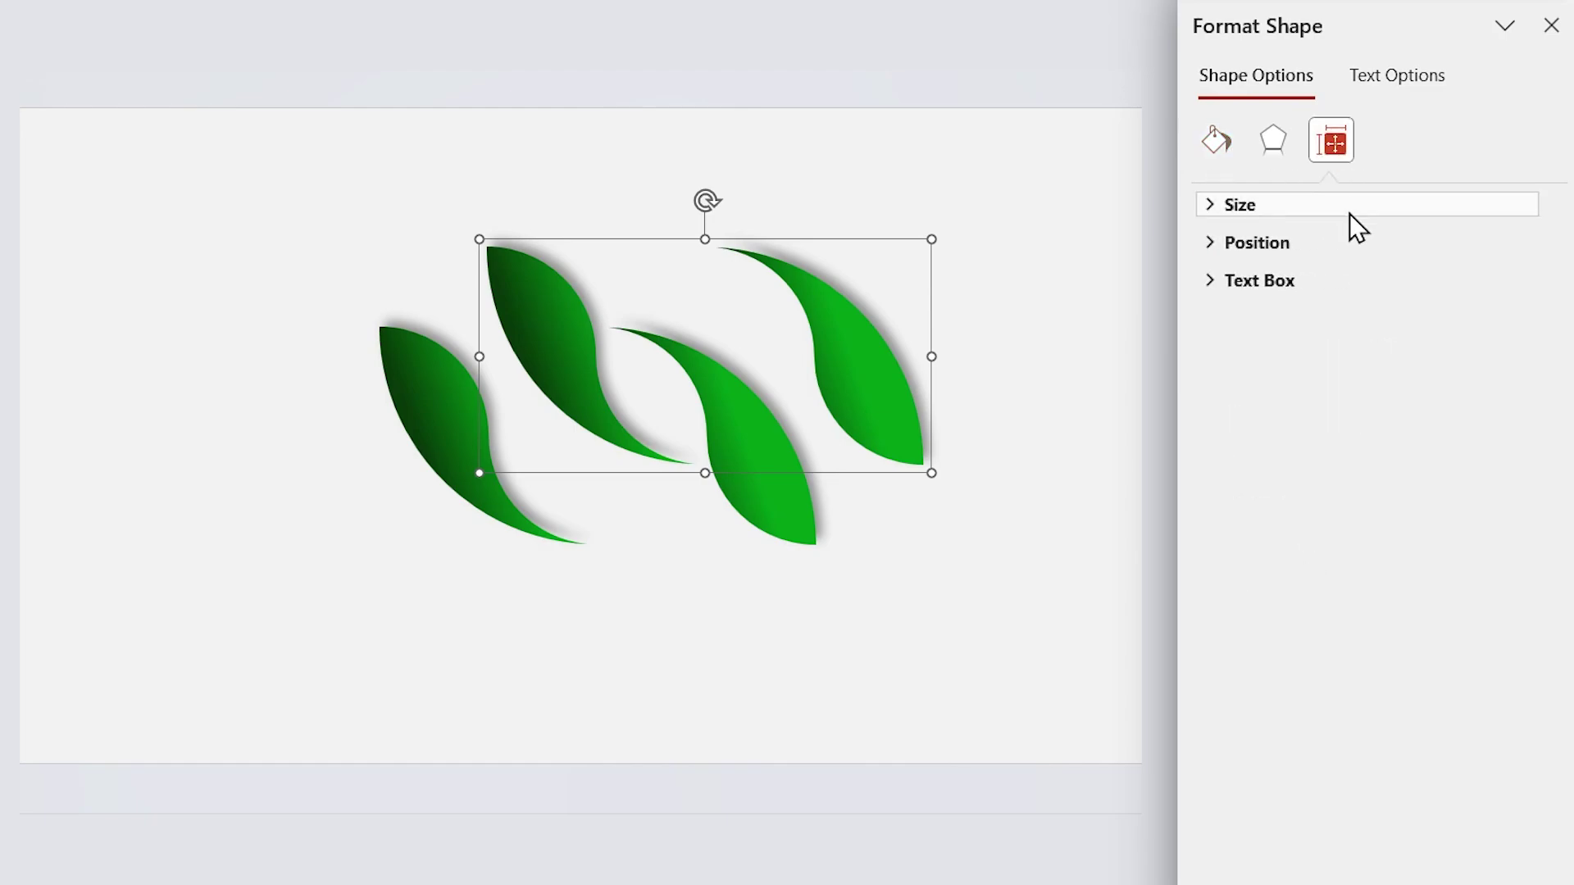
left_click(1286, 207)
left_click(1467, 321)
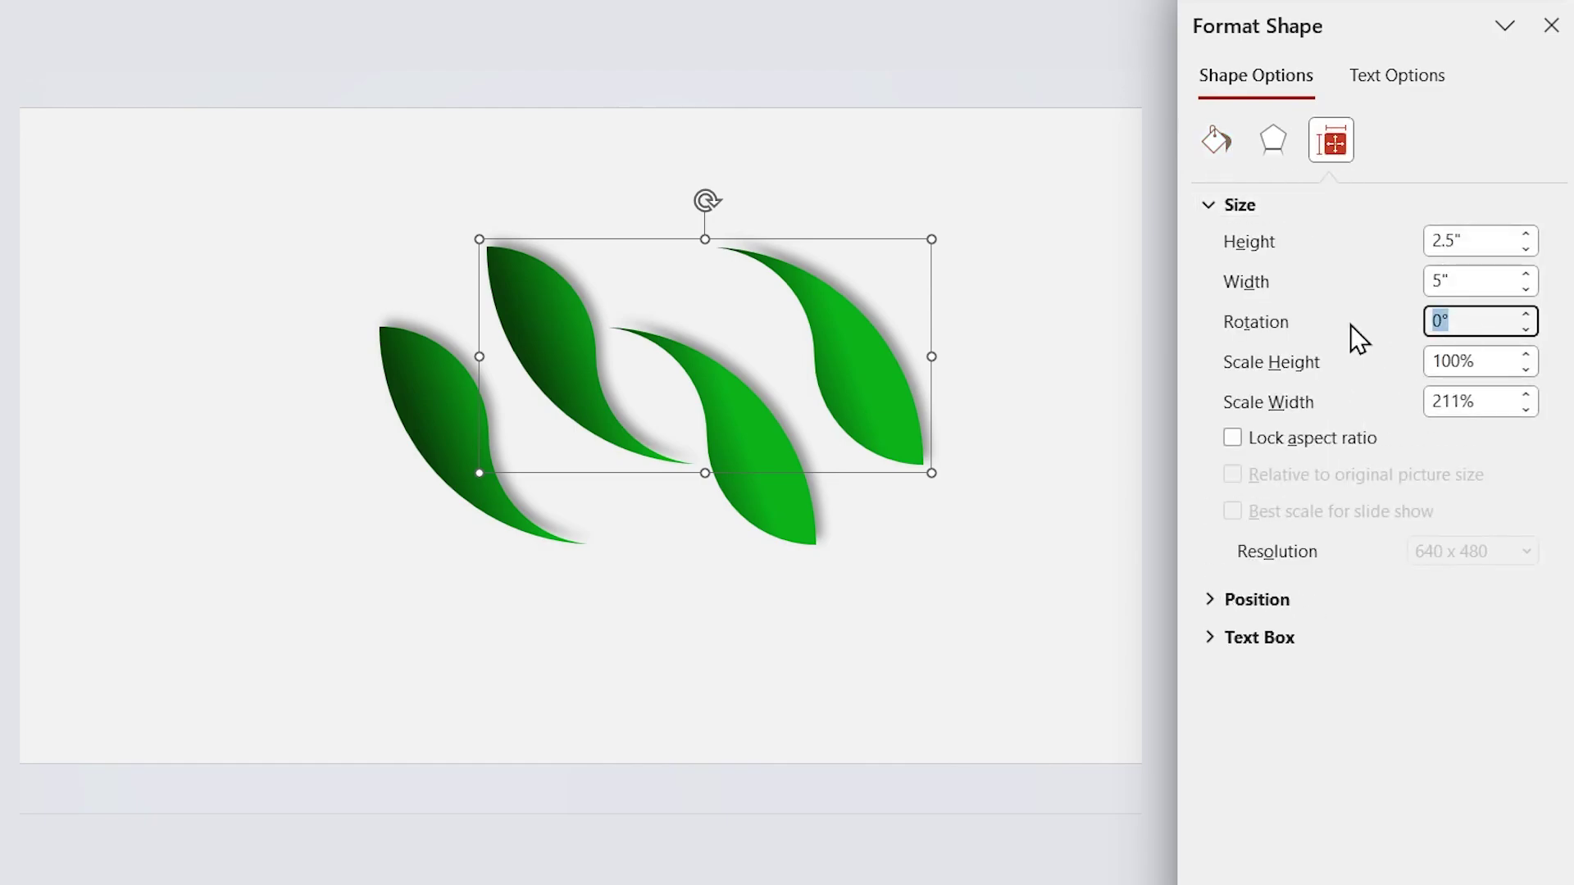
Step: Rotate the duplicate leaf group 20° and centre it on the slide
type("20")
right_click(988, 473)
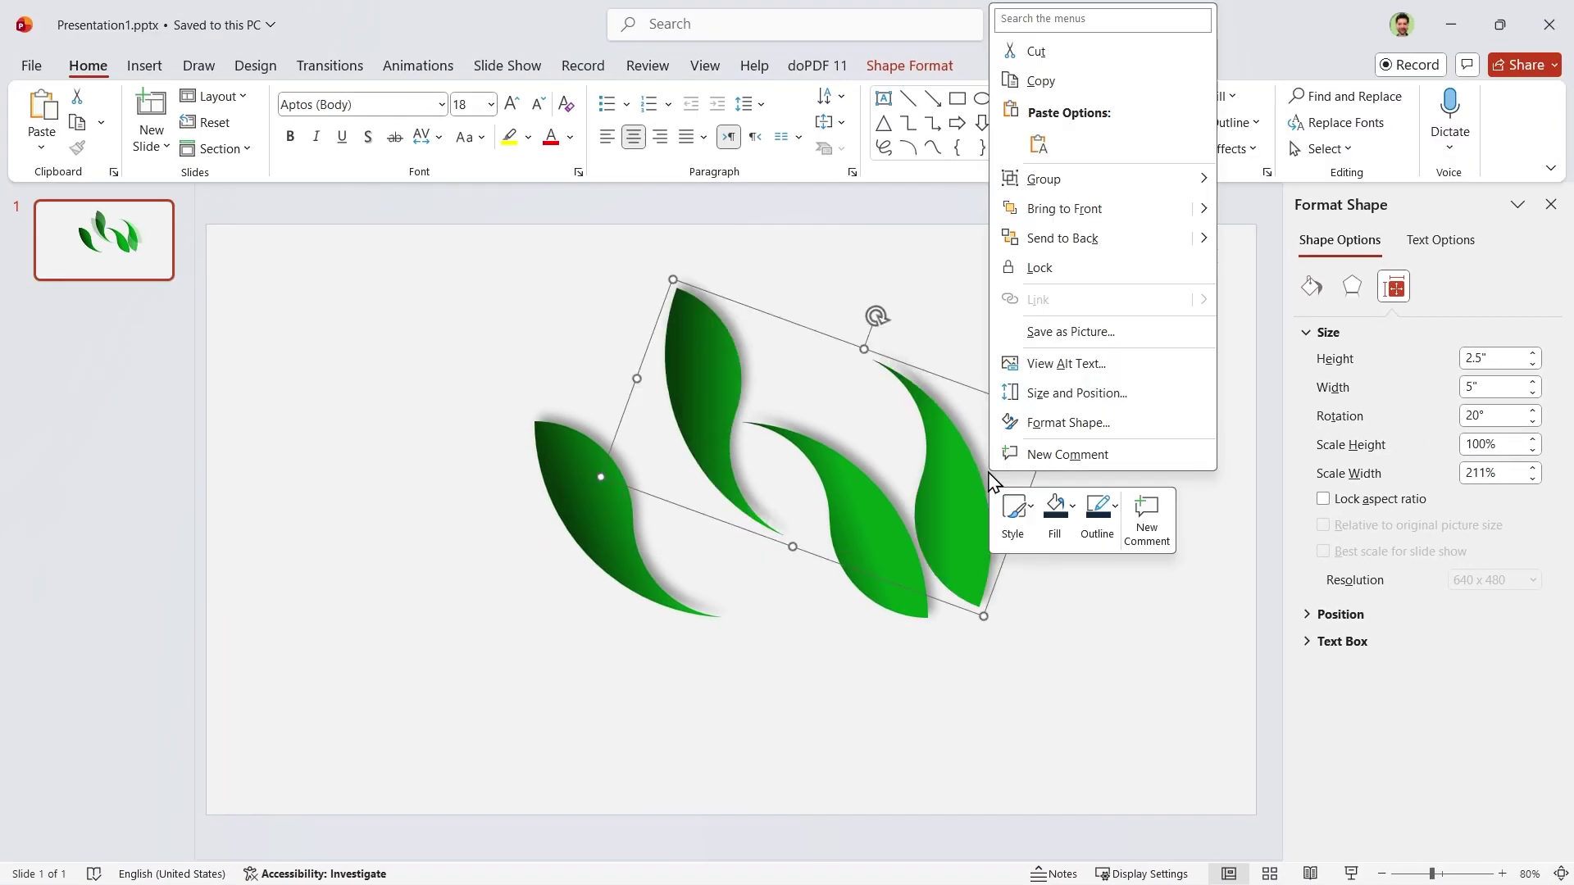
key("Escape")
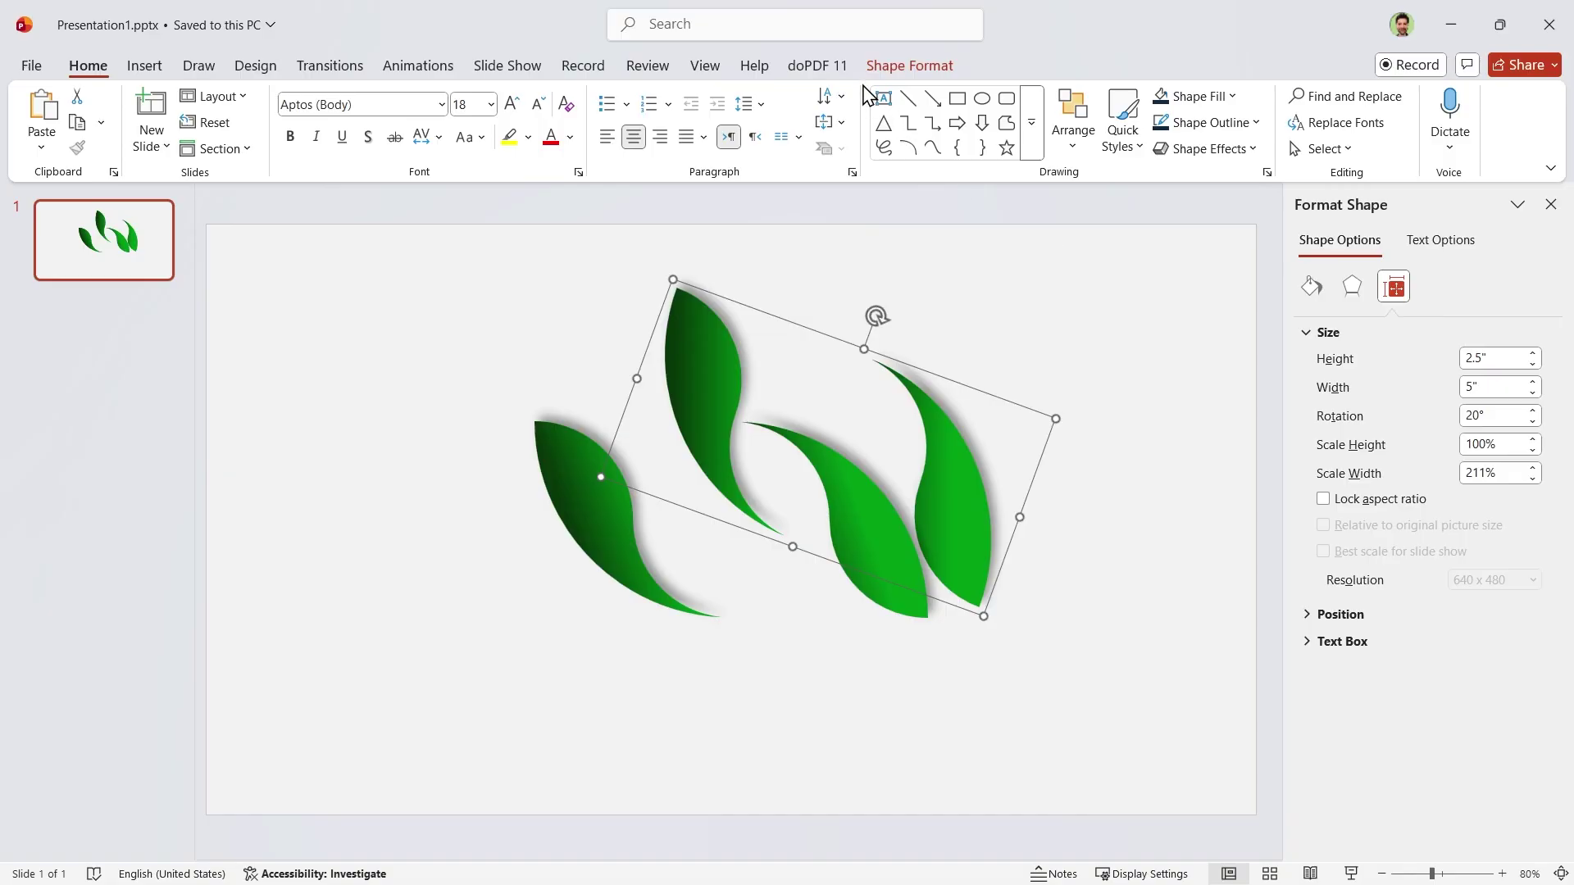
left_click(902, 67)
left_click(1253, 96)
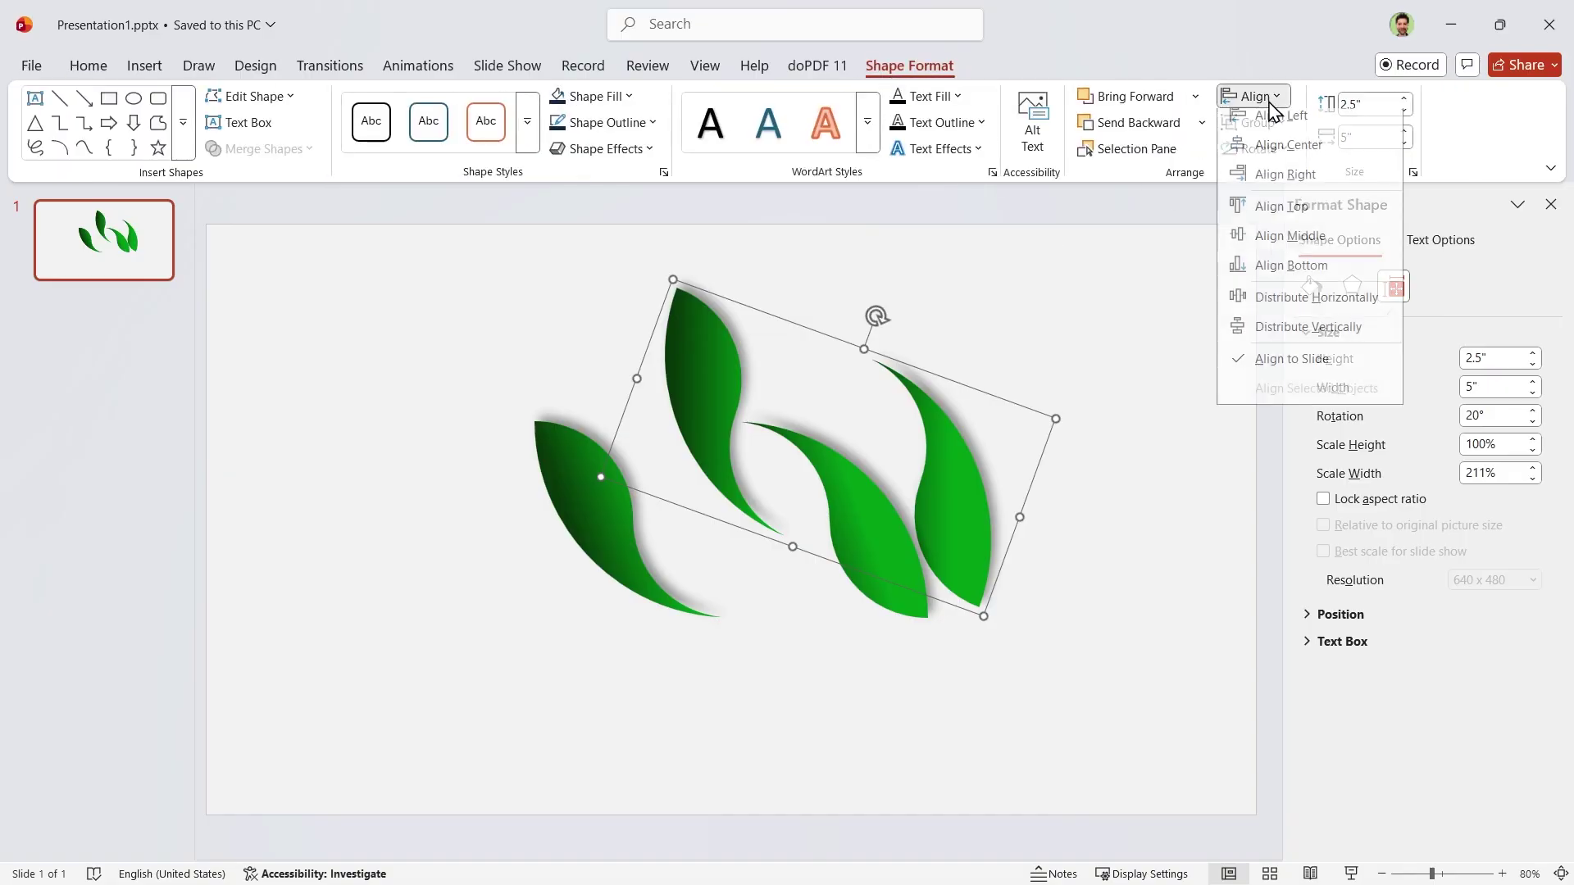
left_click(1304, 246)
left_click(1252, 96)
left_click(1288, 154)
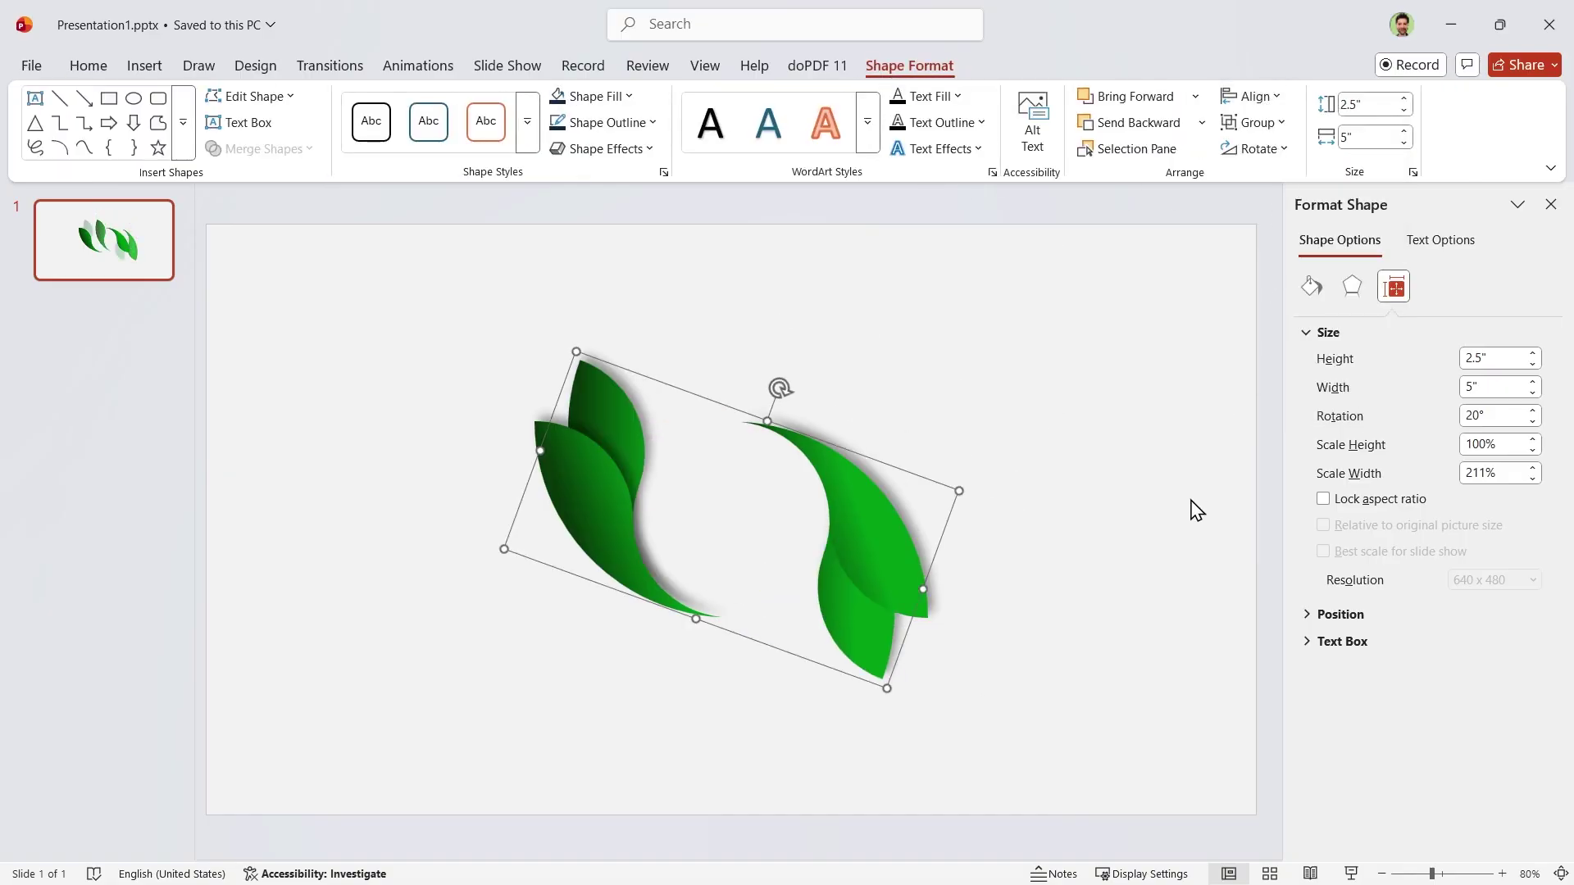
left_click(1093, 683)
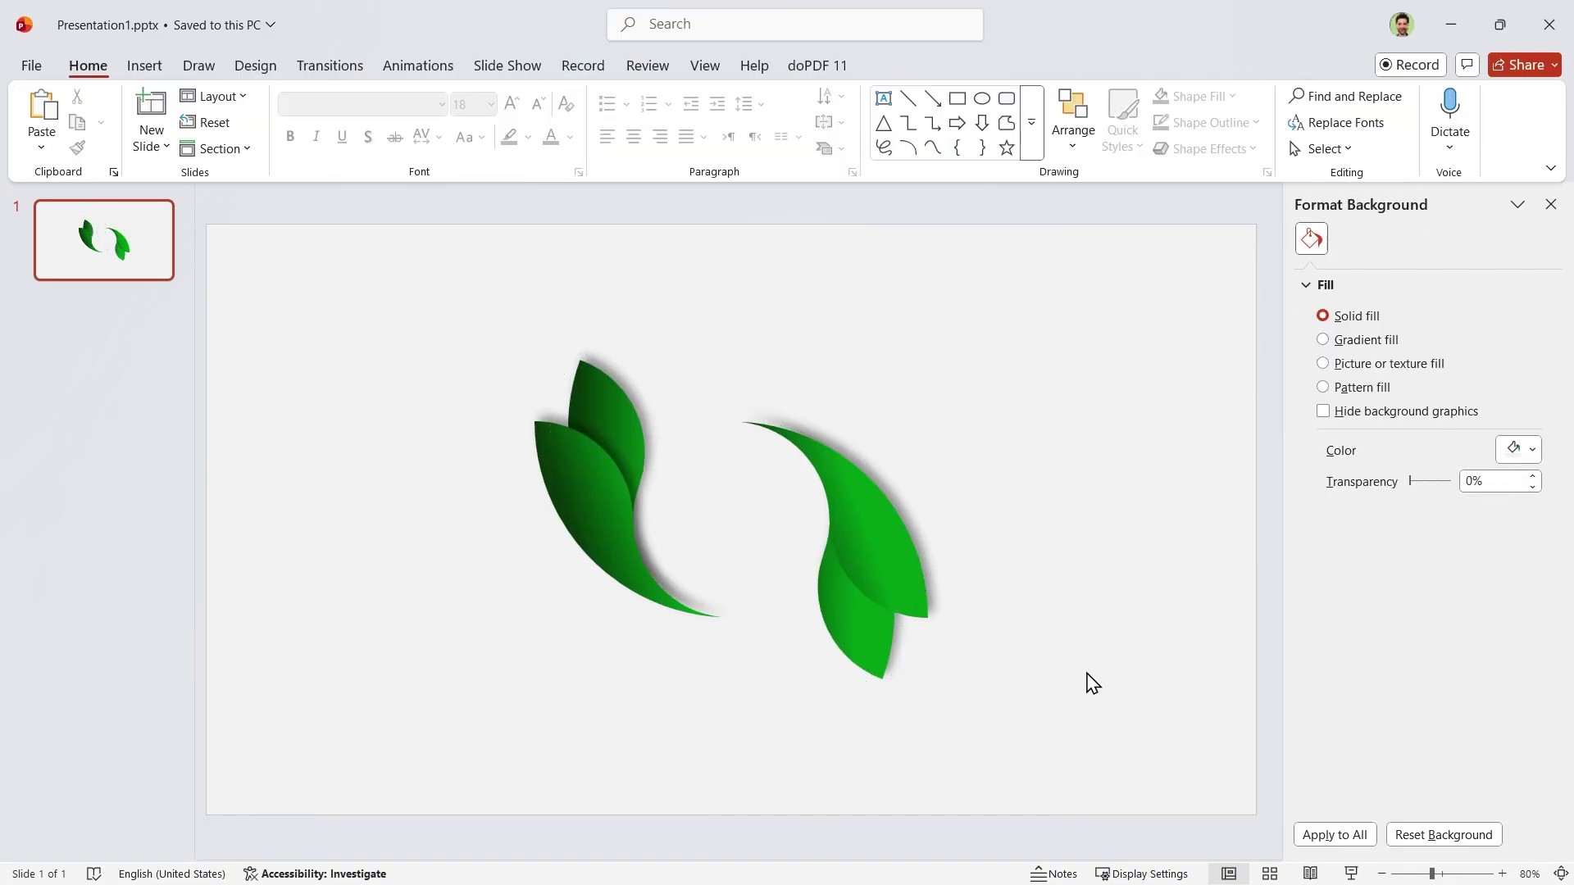
Step: Add a copy behind the leaves, rotated 40° and centred on the slide
left_click(640, 418)
left_click_drag(622, 436, 732, 353)
right_click(967, 504)
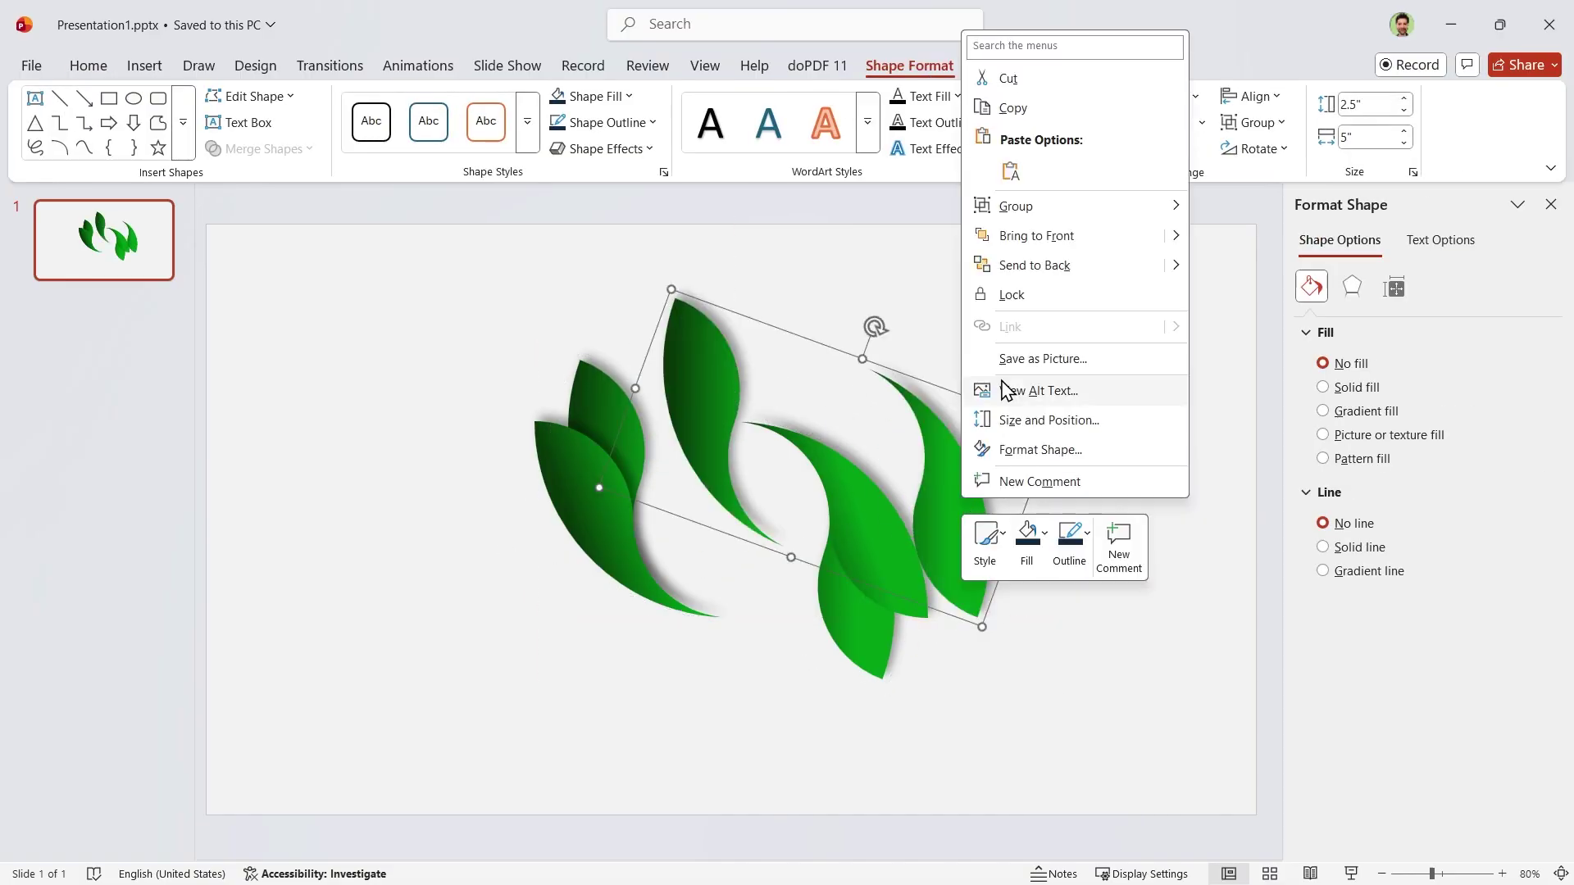
left_click(1032, 265)
left_click(1393, 289)
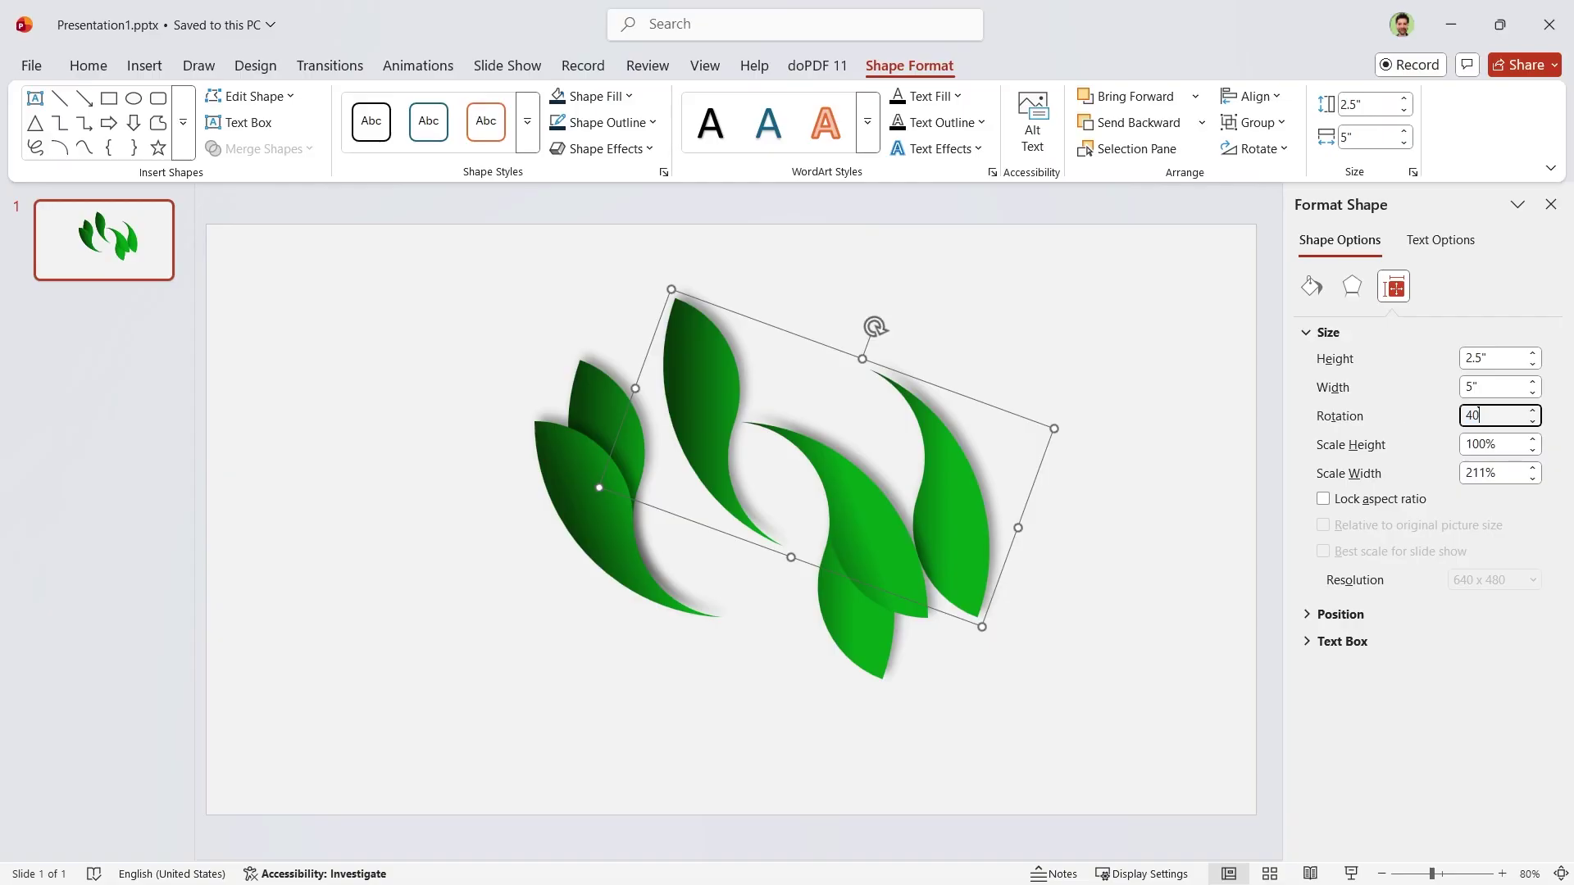
key("Return")
left_click(1250, 96)
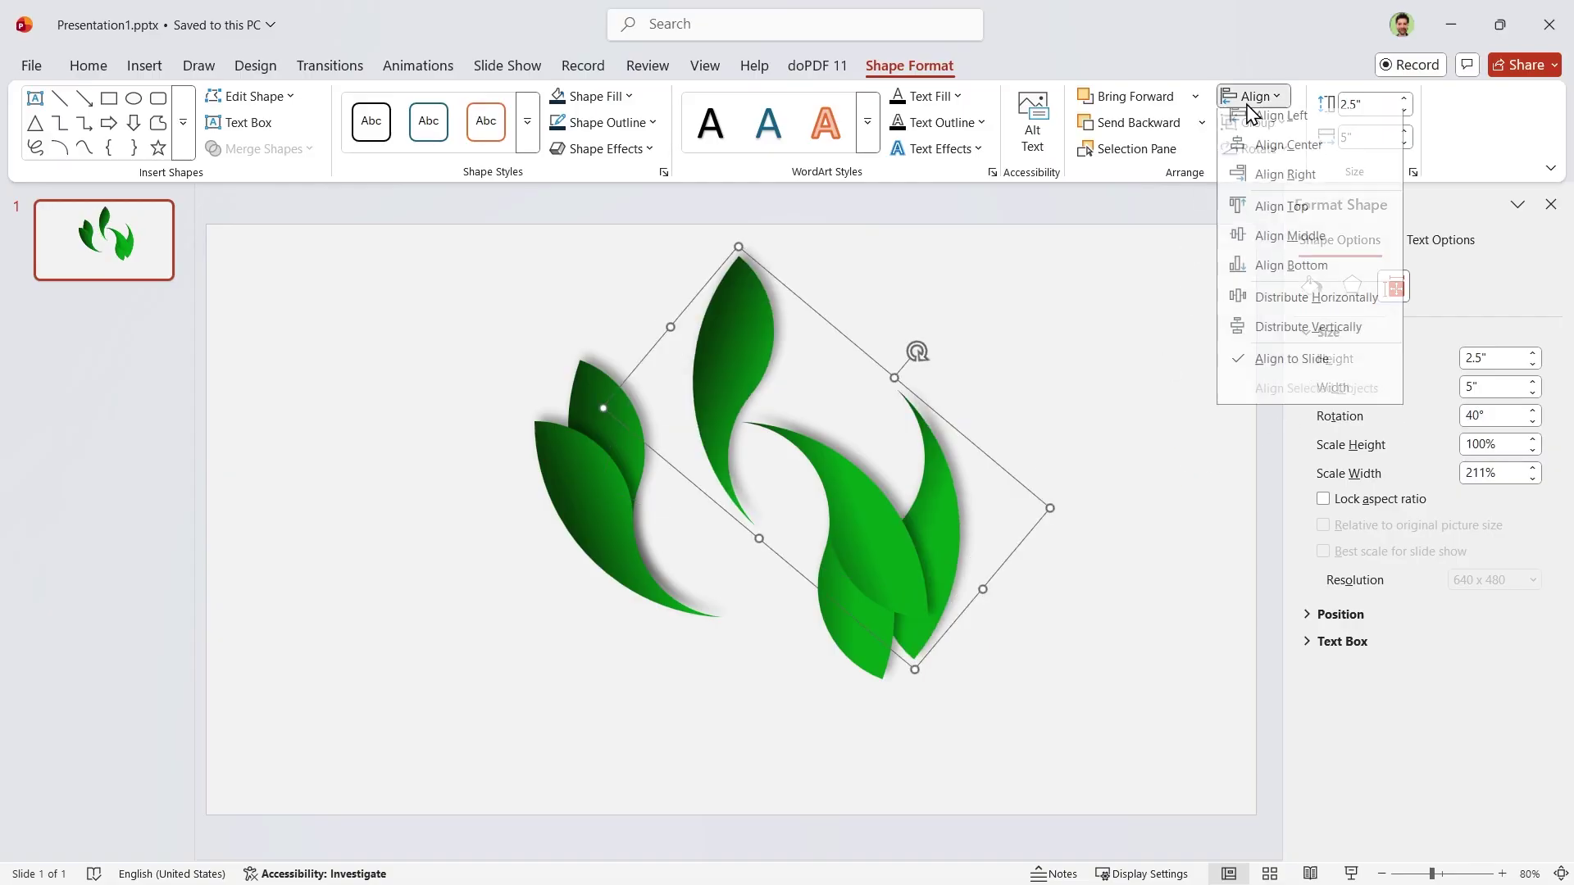
left_click(1287, 155)
left_click(1257, 99)
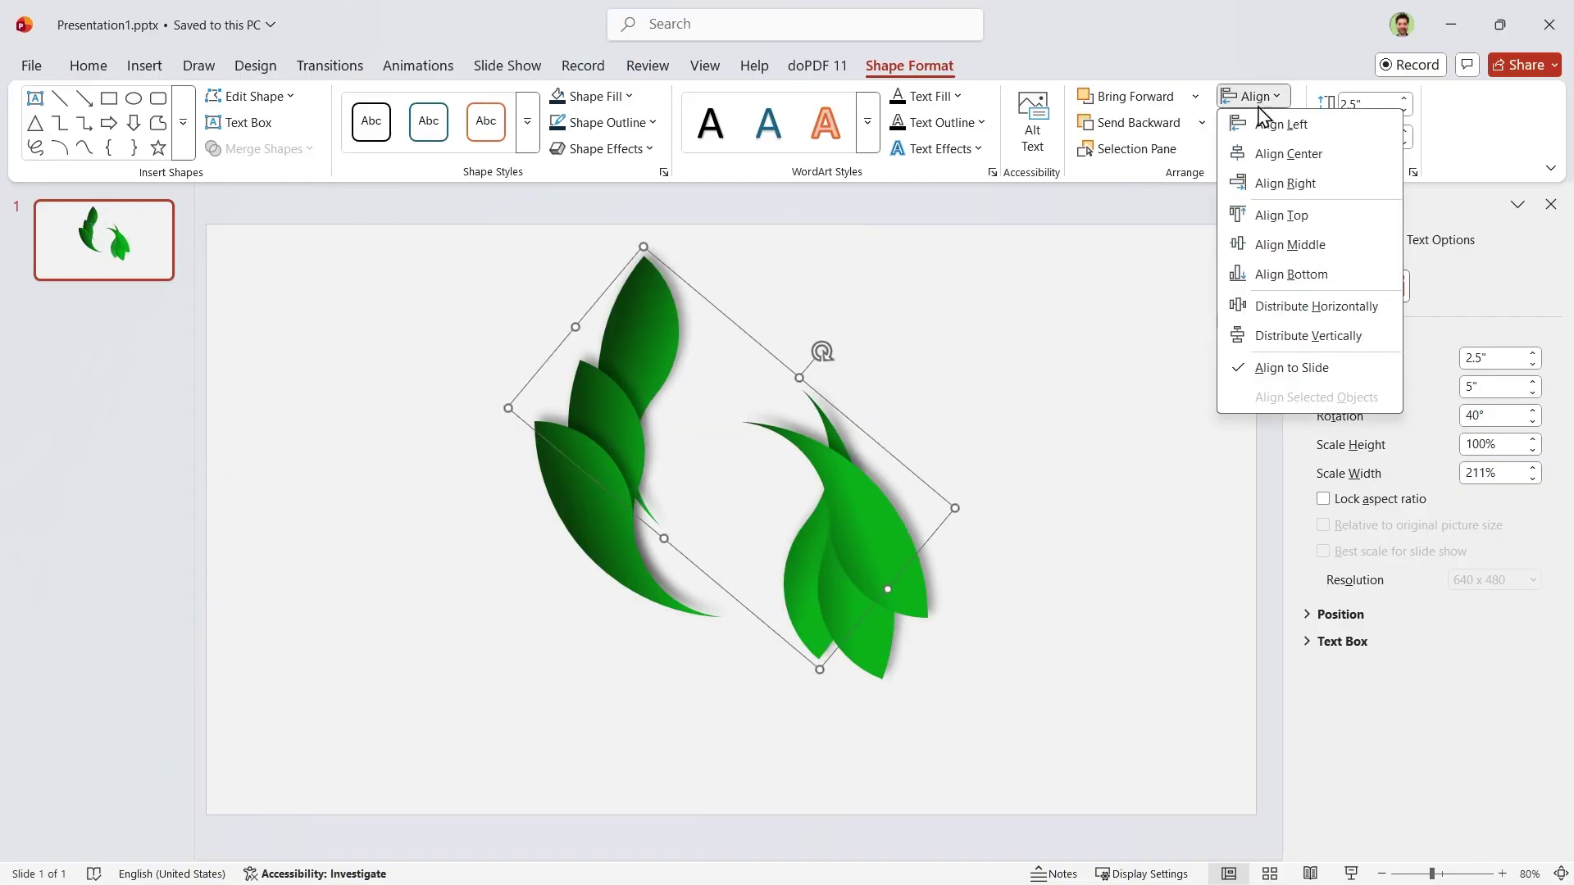
left_click(1290, 244)
left_click(1054, 703)
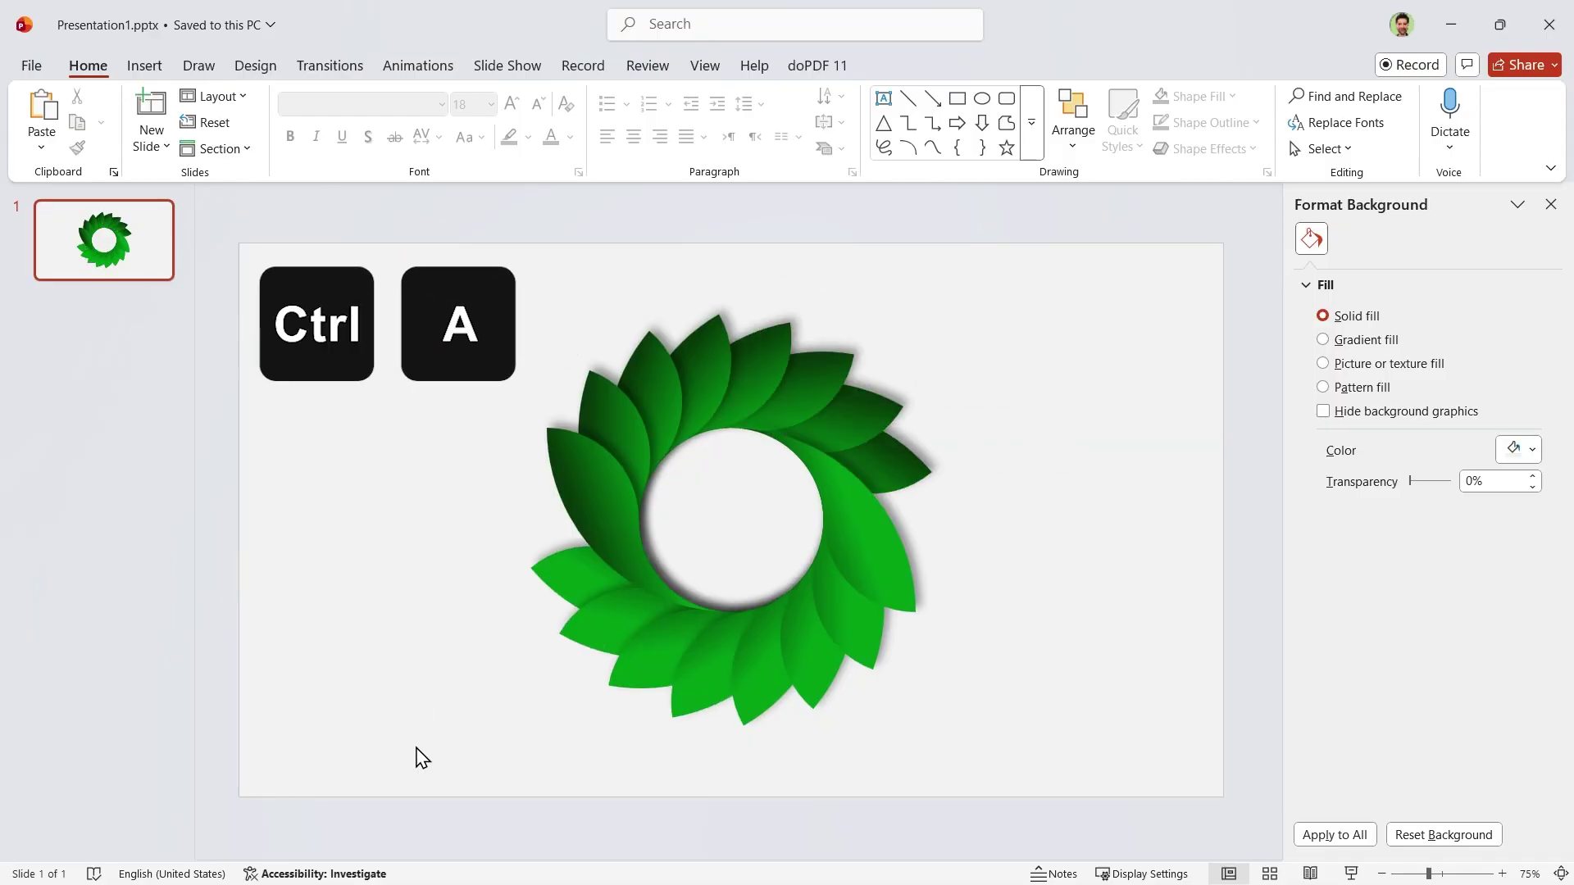
Step: Ungroup the leaf ring and regroup the four upper leaves as one group
key("ctrl+a")
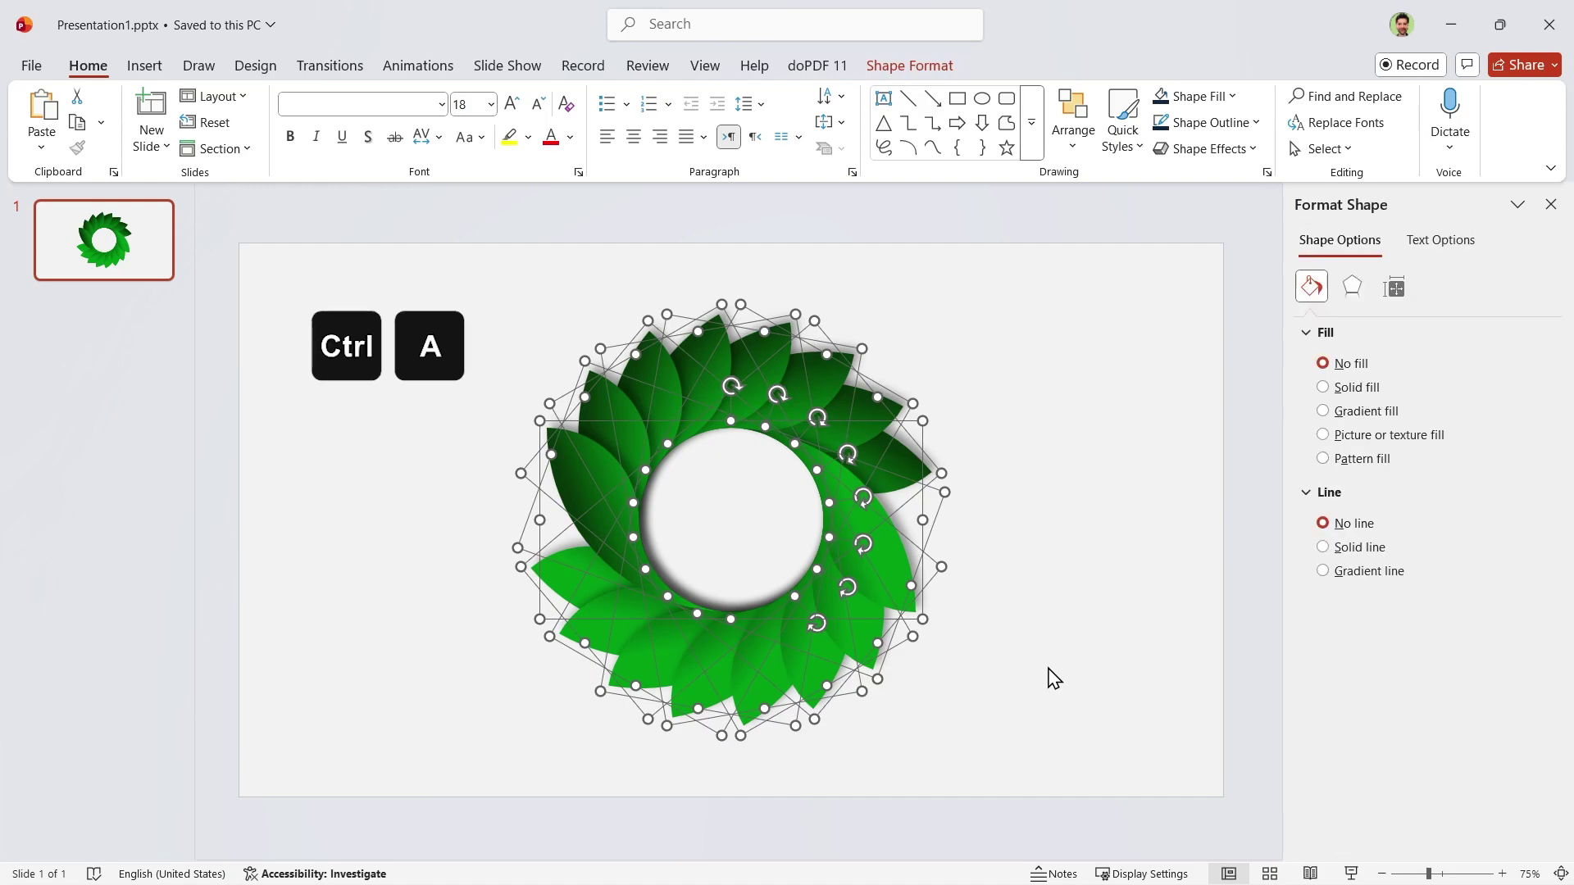
key("Tab")
left_click(1054, 679)
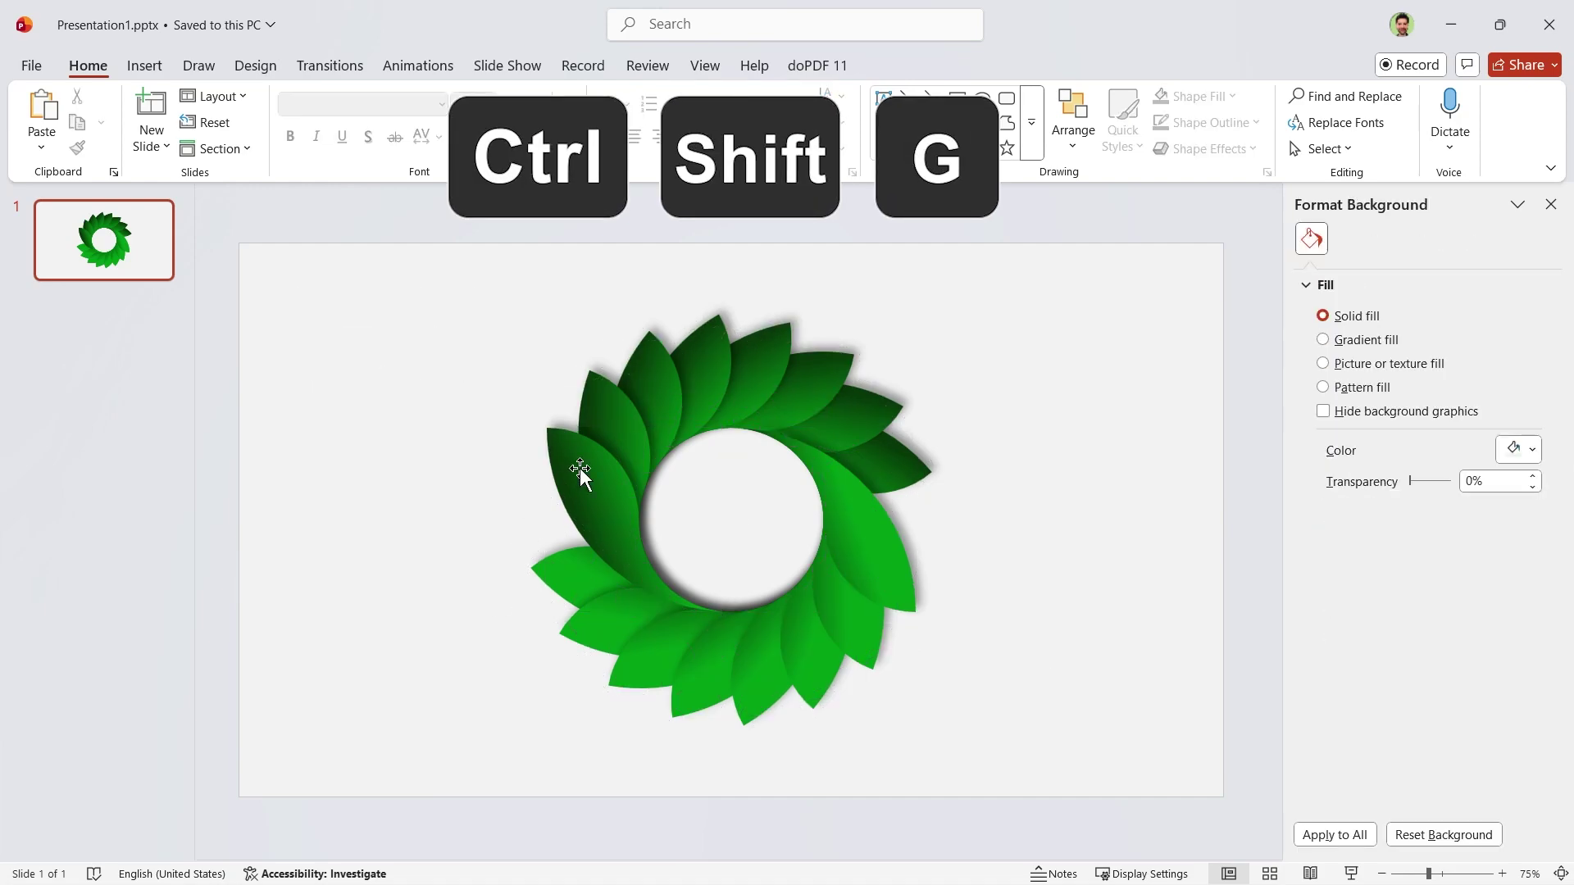
left_click(579, 475)
left_click(771, 386, "shift")
left_click(820, 410, "shift")
left_click(868, 415, "shift")
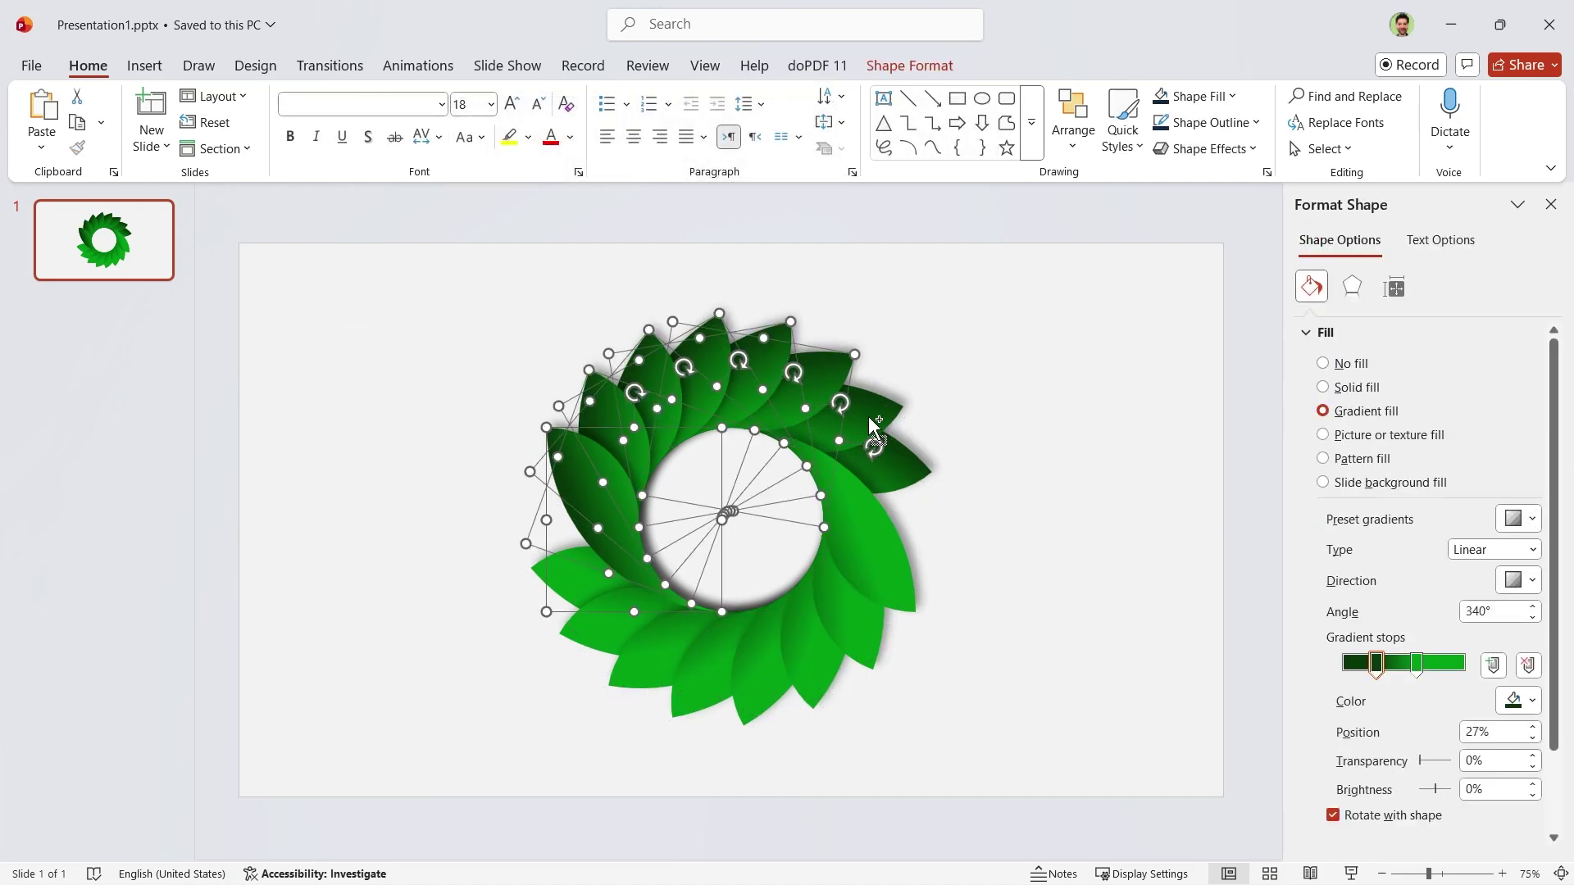
key("ctrl+g")
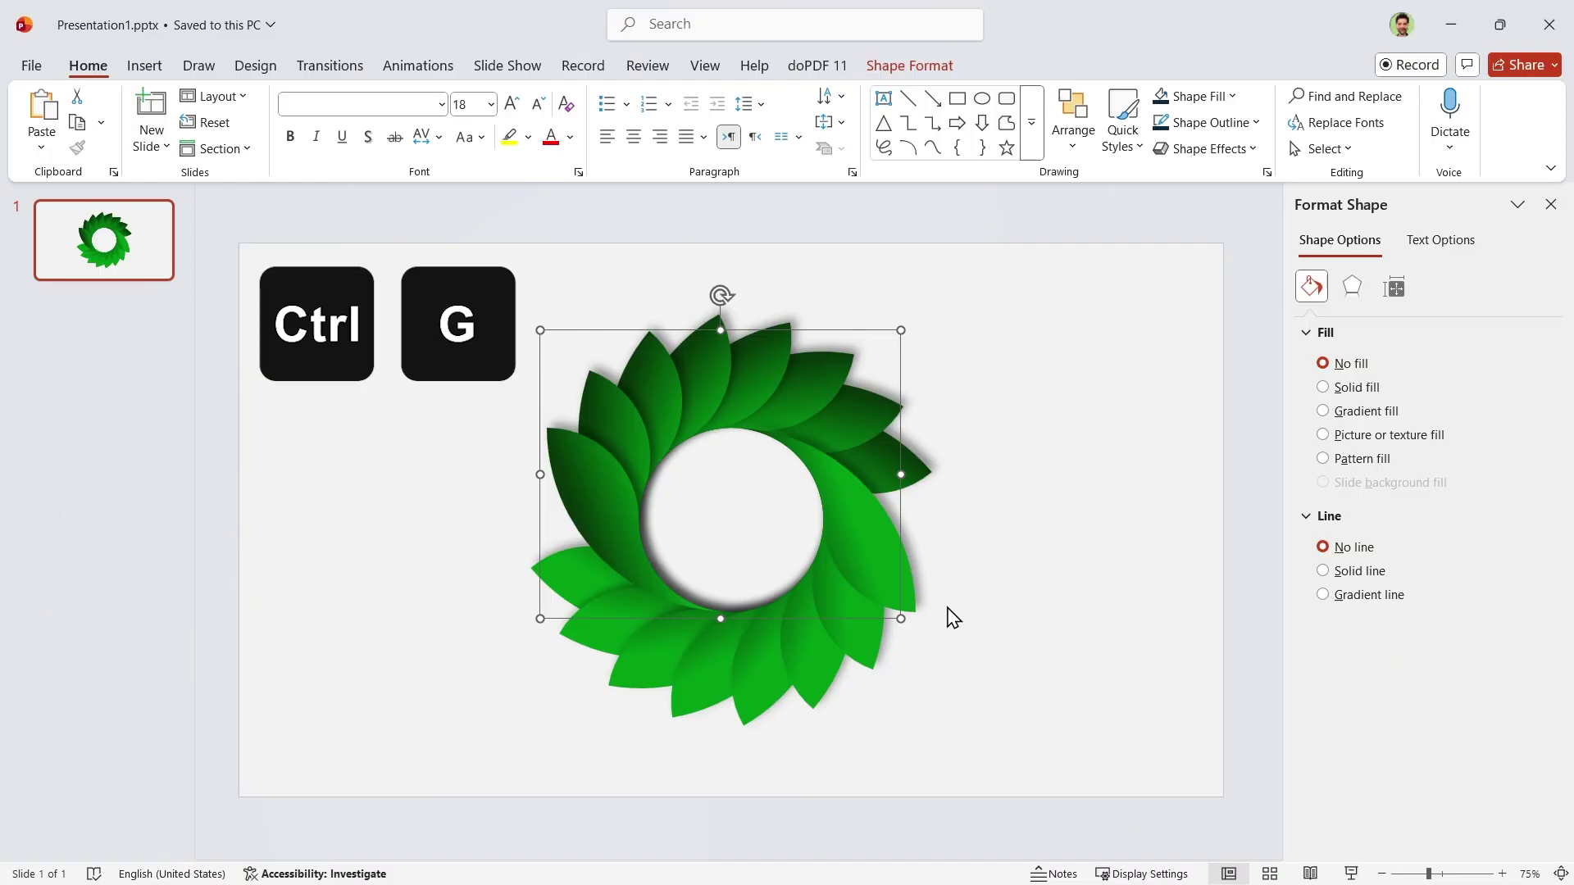
Step: Group the remaining lower leaves and drag the two halves apart into an S
left_click(951, 616)
left_click_drag(1055, 745, 383, 431)
key("ctrl+g")
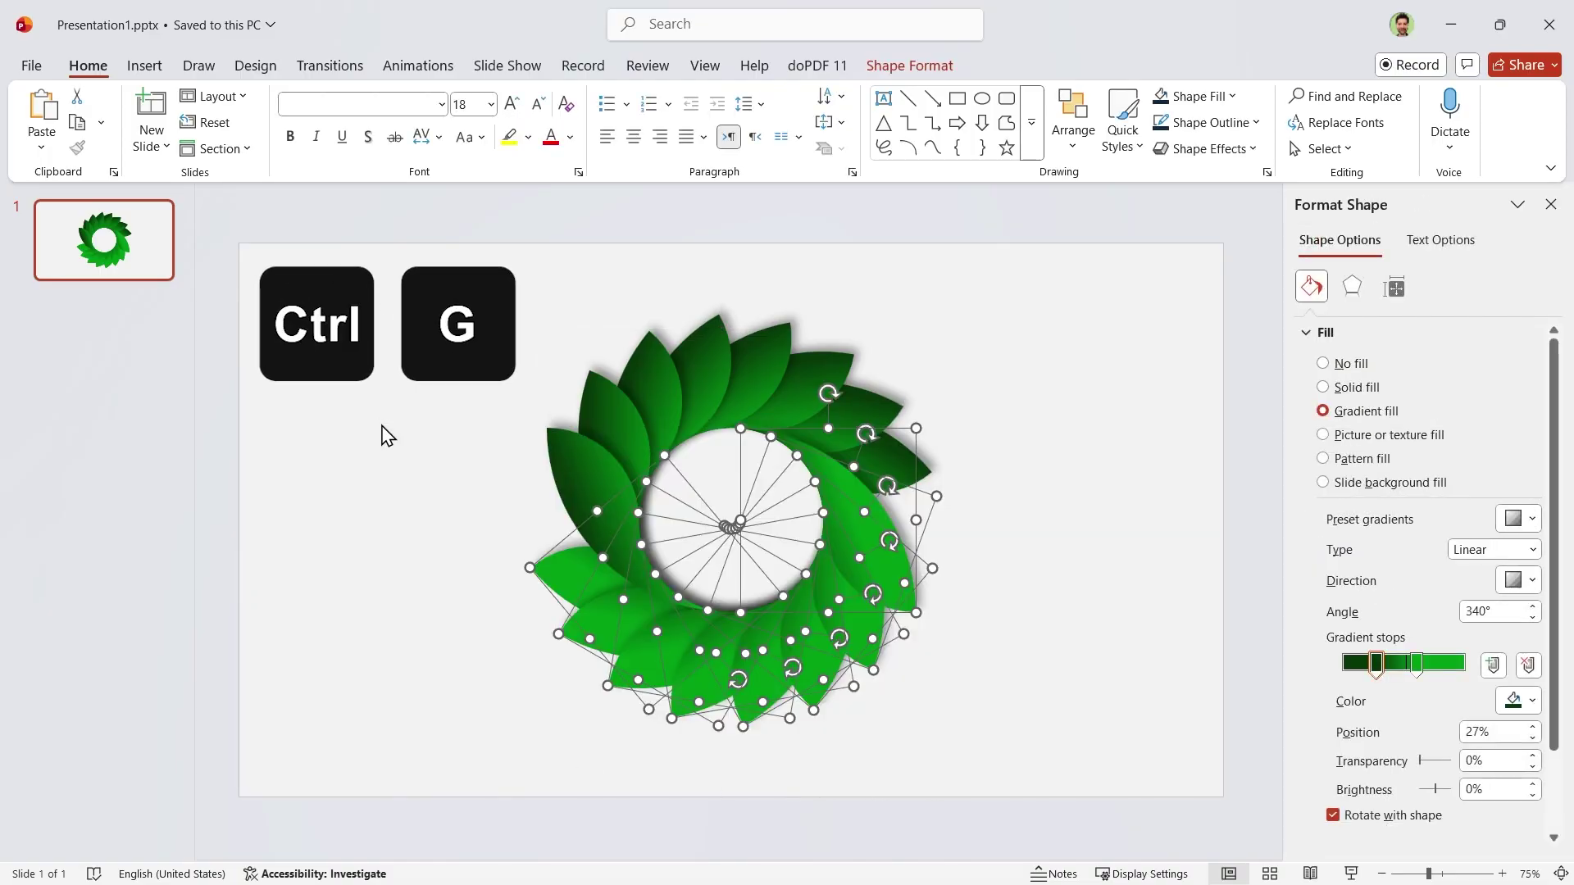
left_click(1032, 719)
left_click_drag(604, 502, 618, 443)
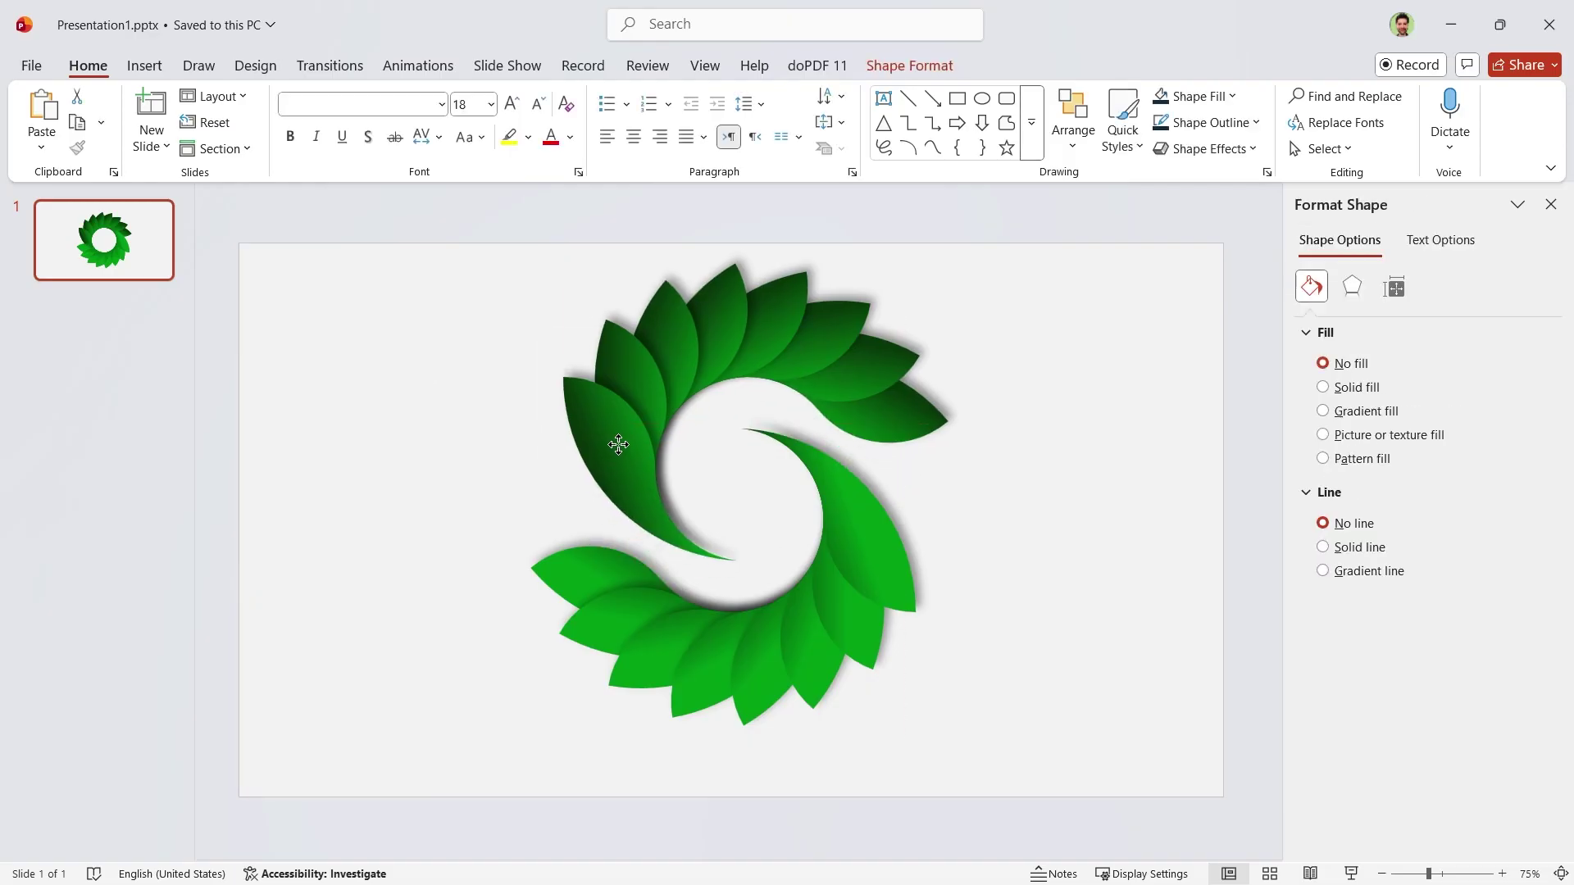
left_click_drag(850, 509, 846, 550)
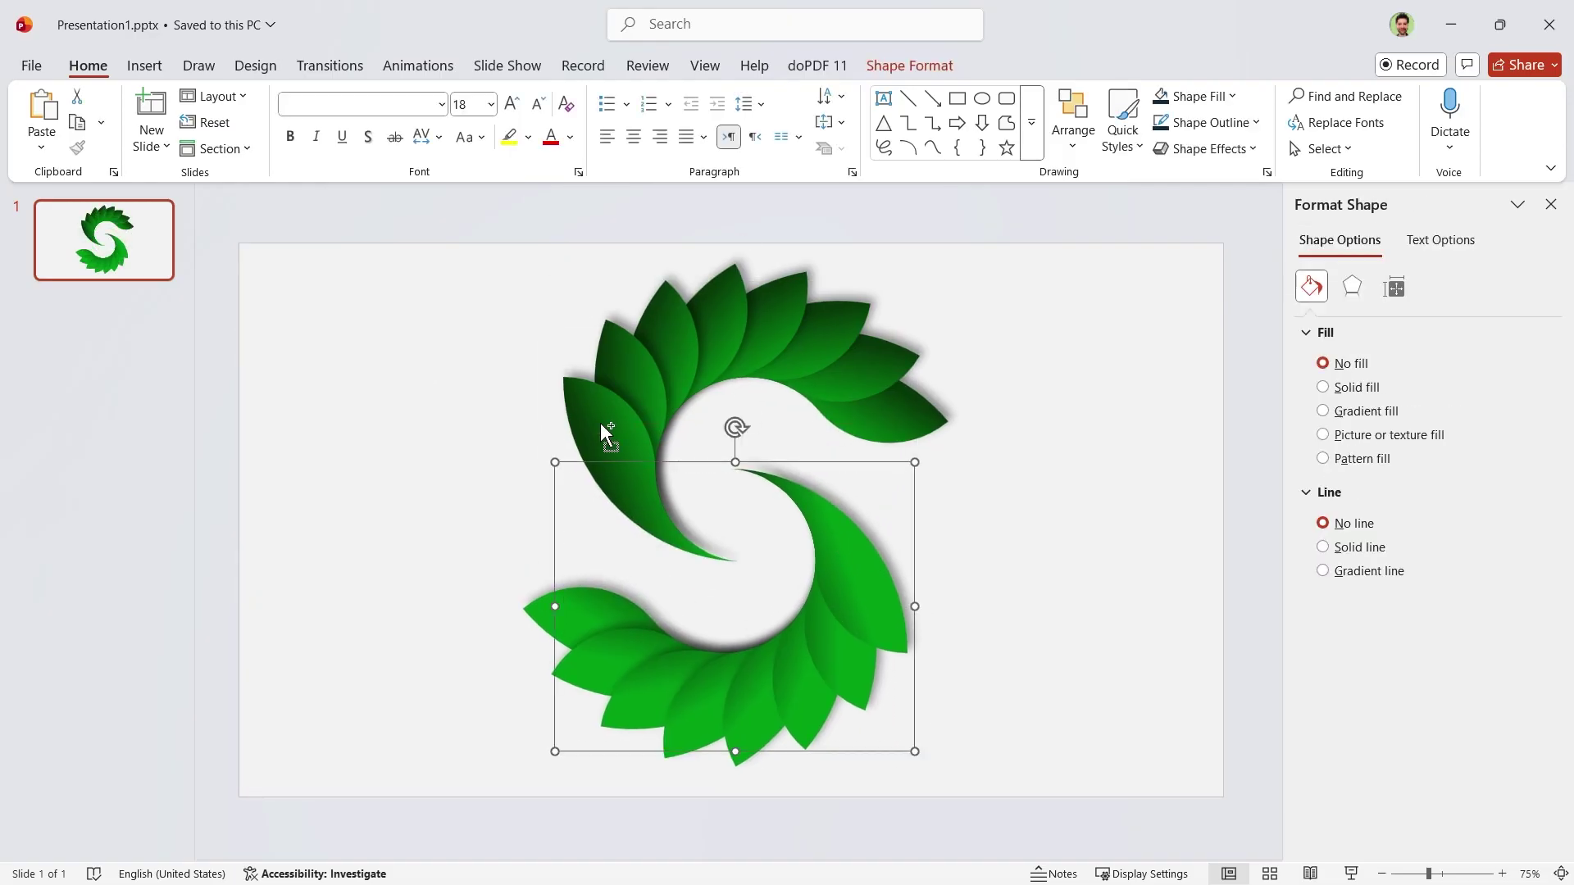
mouse_move(600, 421)
left_mouse_down()
mouse_move(611, 443)
mouse_move(598, 444)
left_mouse_up()
Step: Clear the selection and switch to Insert to start adding the title and option blocks
left_click(1279, 727)
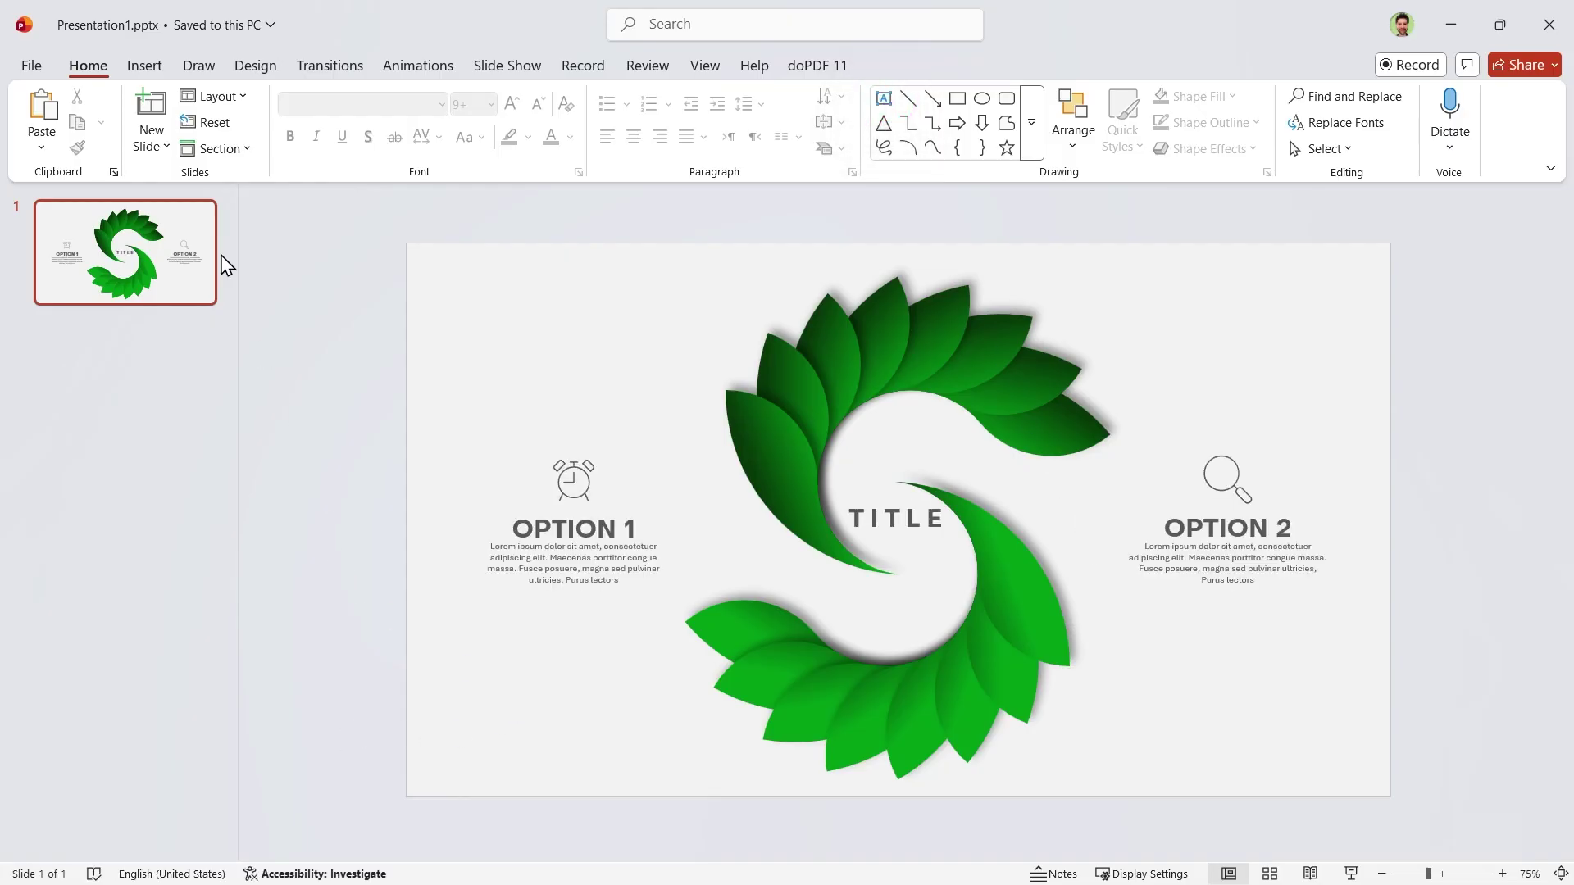
left_click(149, 69)
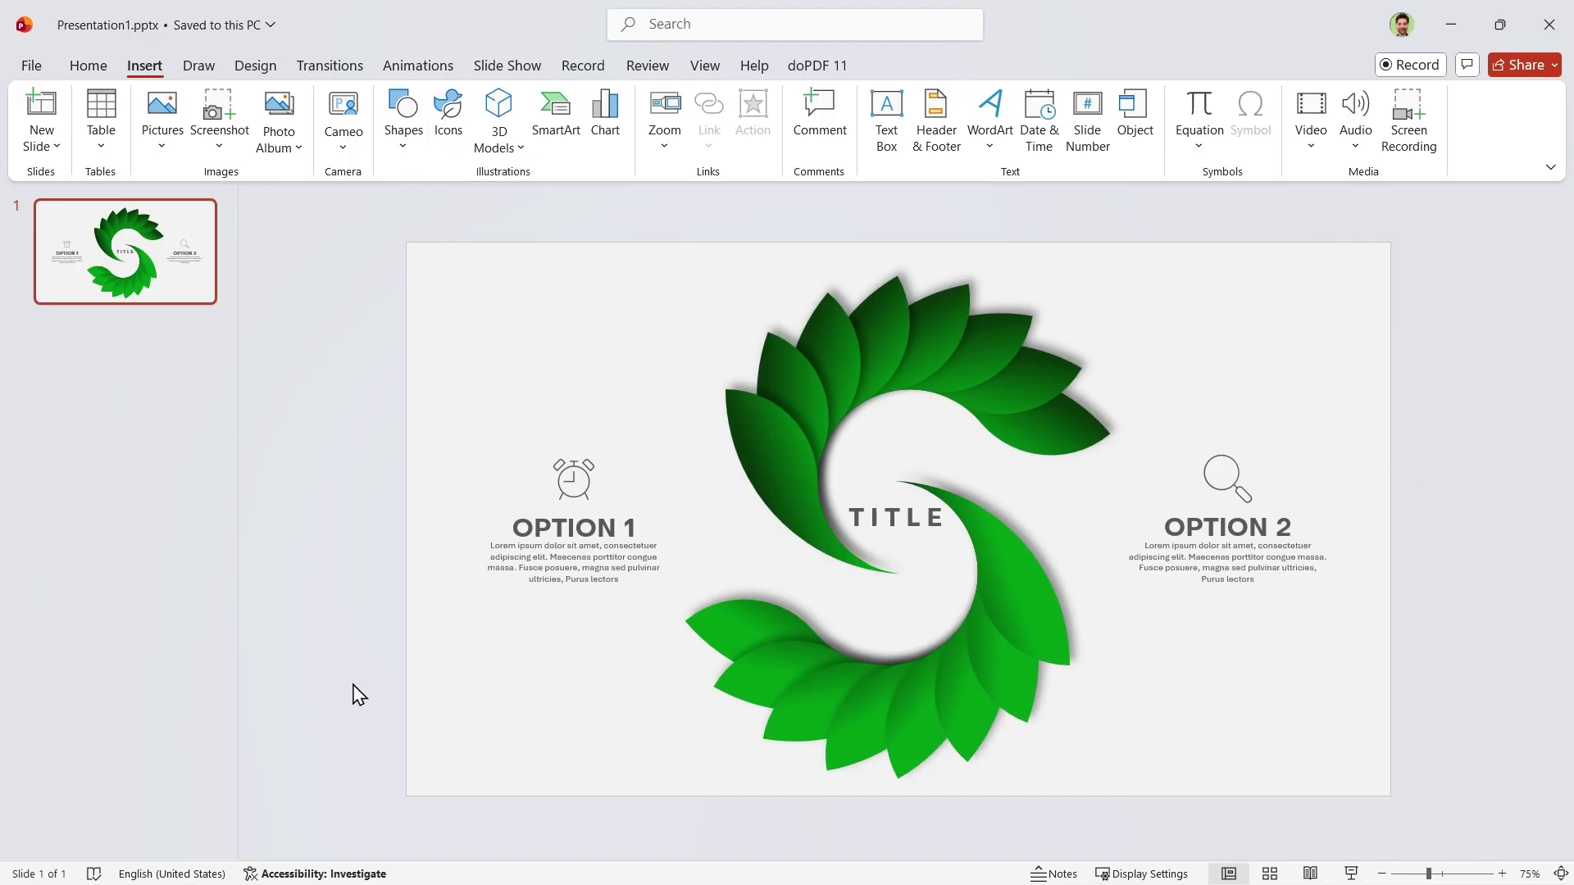
Step: Apply the Spinner entrance effect from More Entrance Effects to the leaf halves
left_click(793, 562)
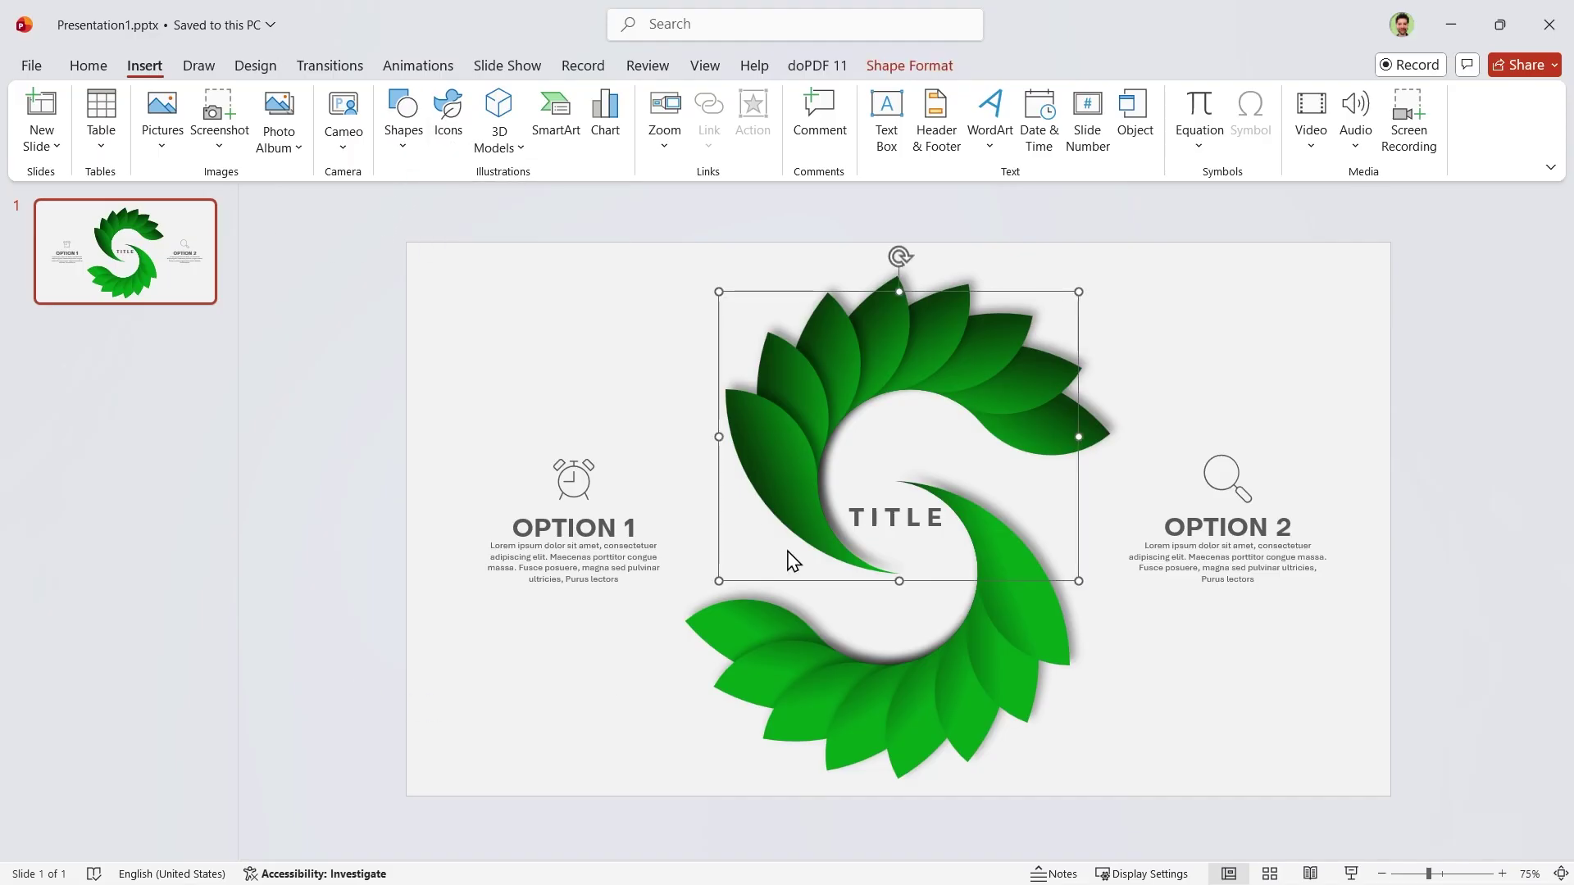
left_click(416, 72)
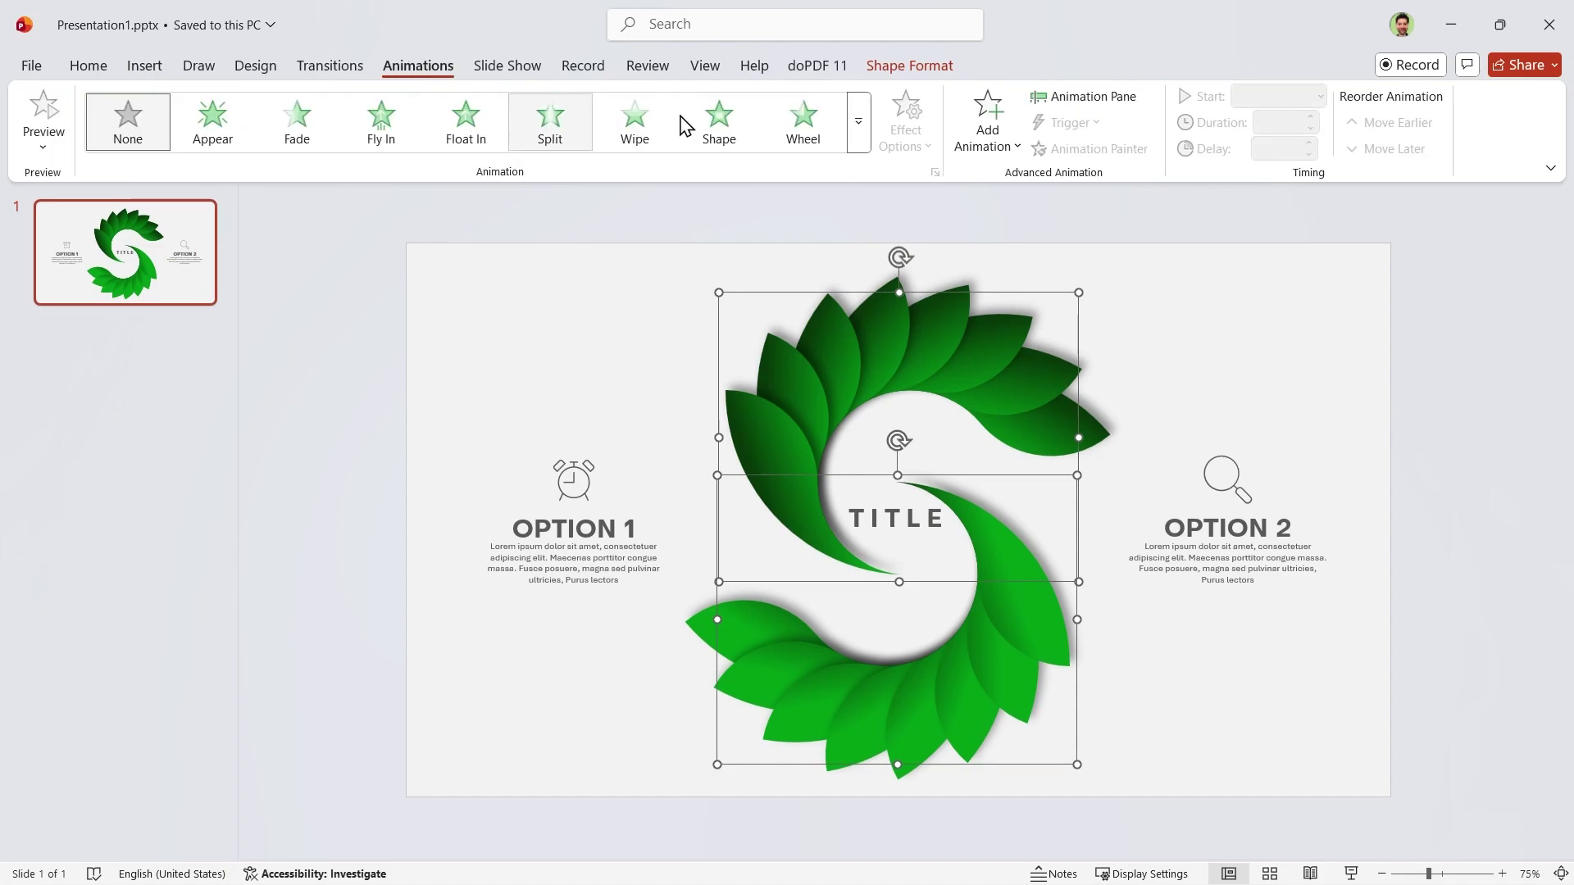
left_click(858, 131)
left_click(421, 735)
left_click(852, 660)
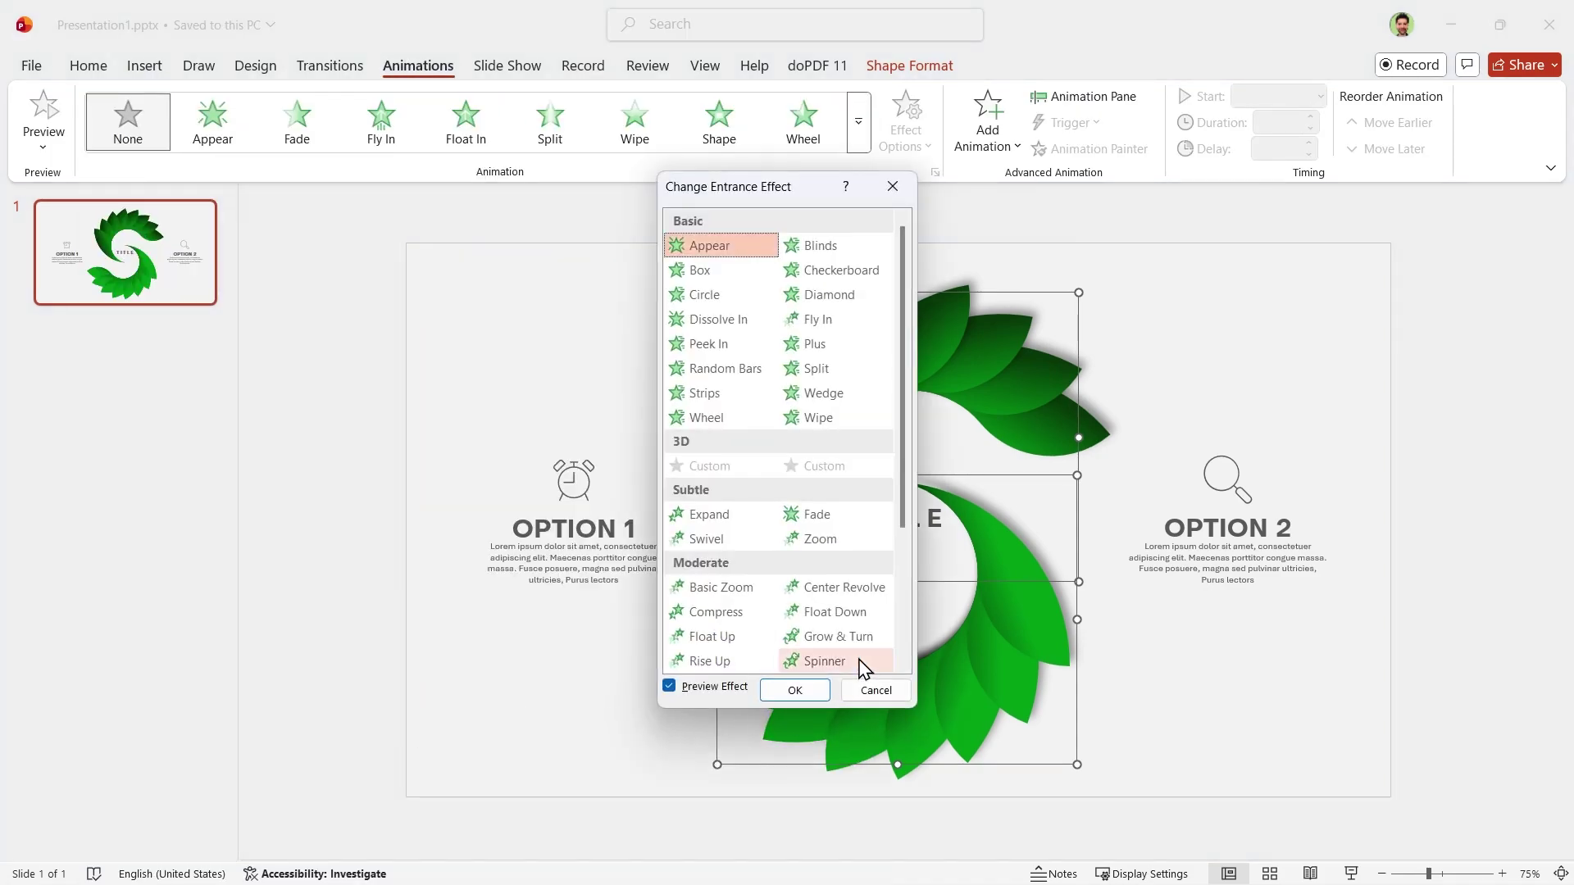
left_click(794, 692)
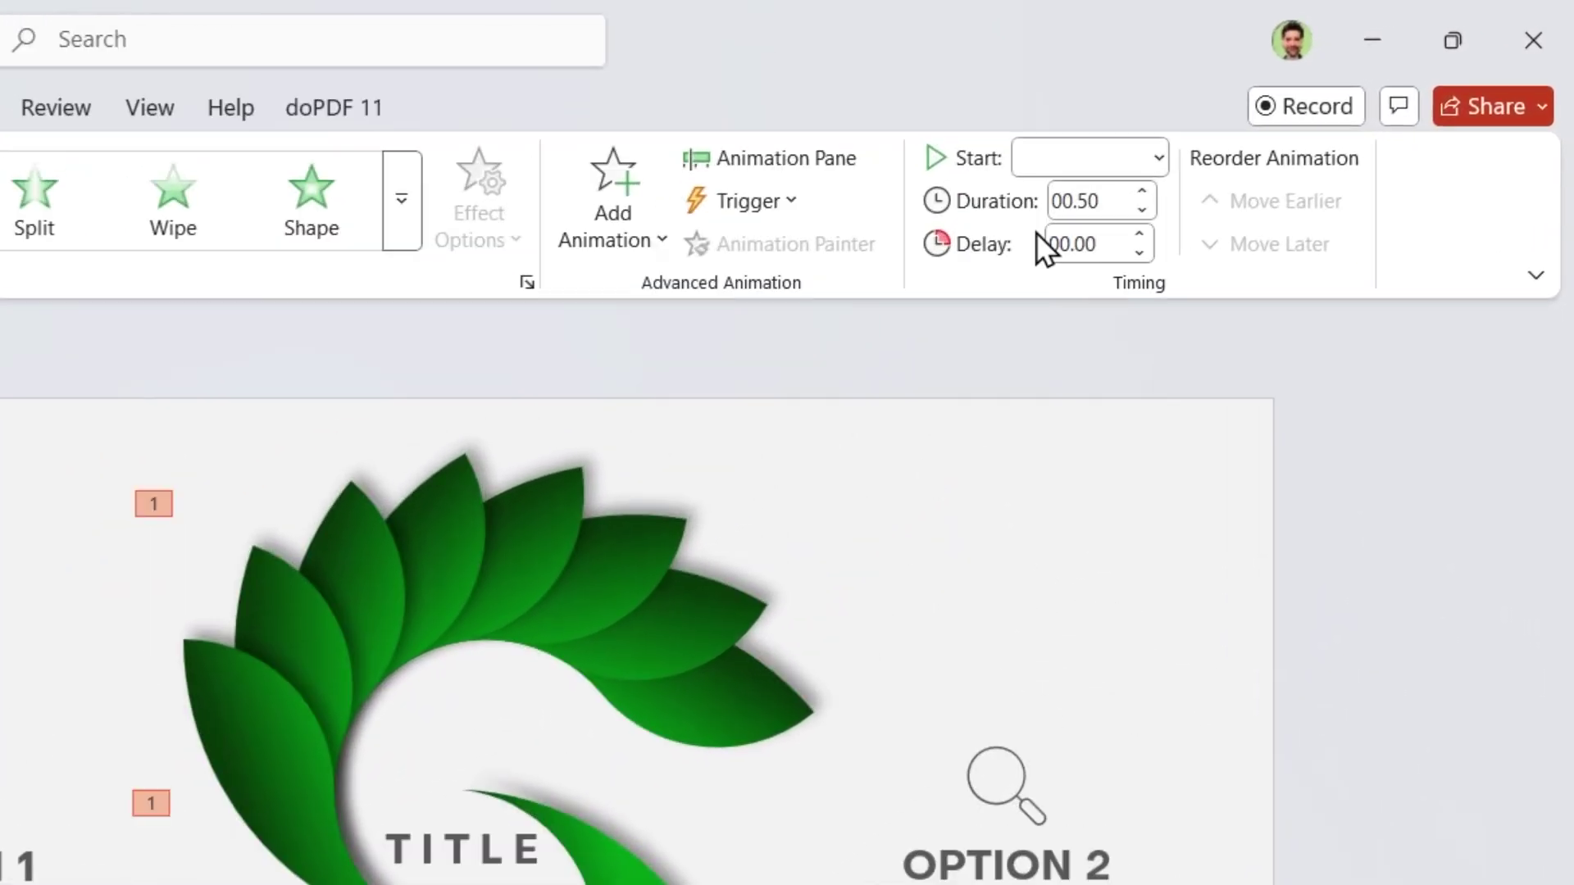
Step: Set the Spinner animation to start With Previous with a 01.50 duration
left_click(1172, 121)
left_click(1175, 185)
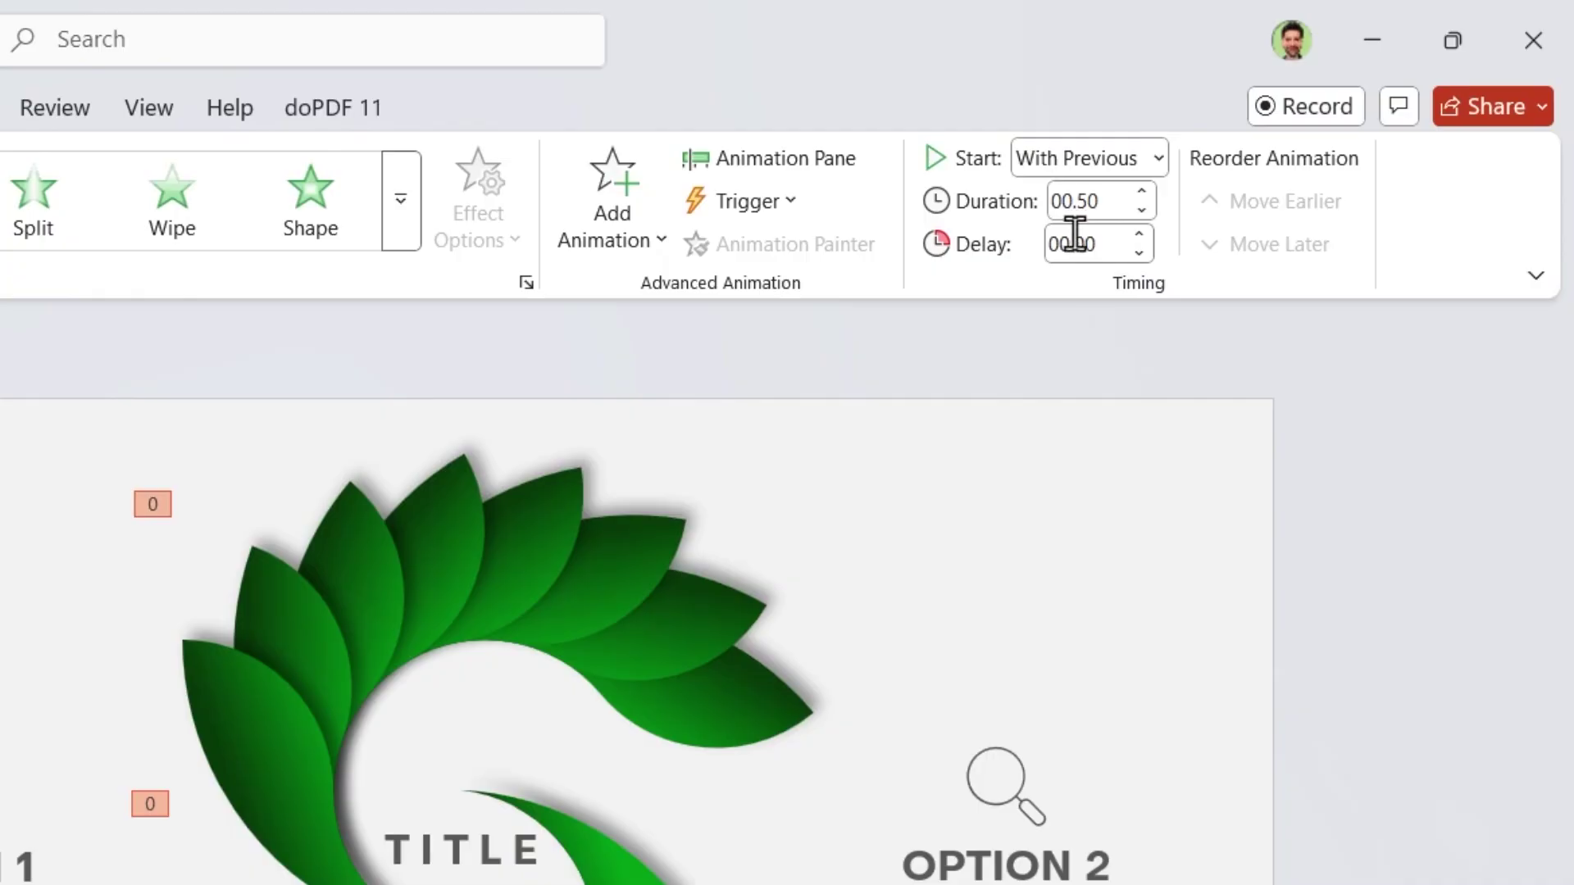
left_click(1145, 192)
left_click(1144, 192)
left_click(1144, 192)
left_click(1145, 192)
left_click(1398, 653)
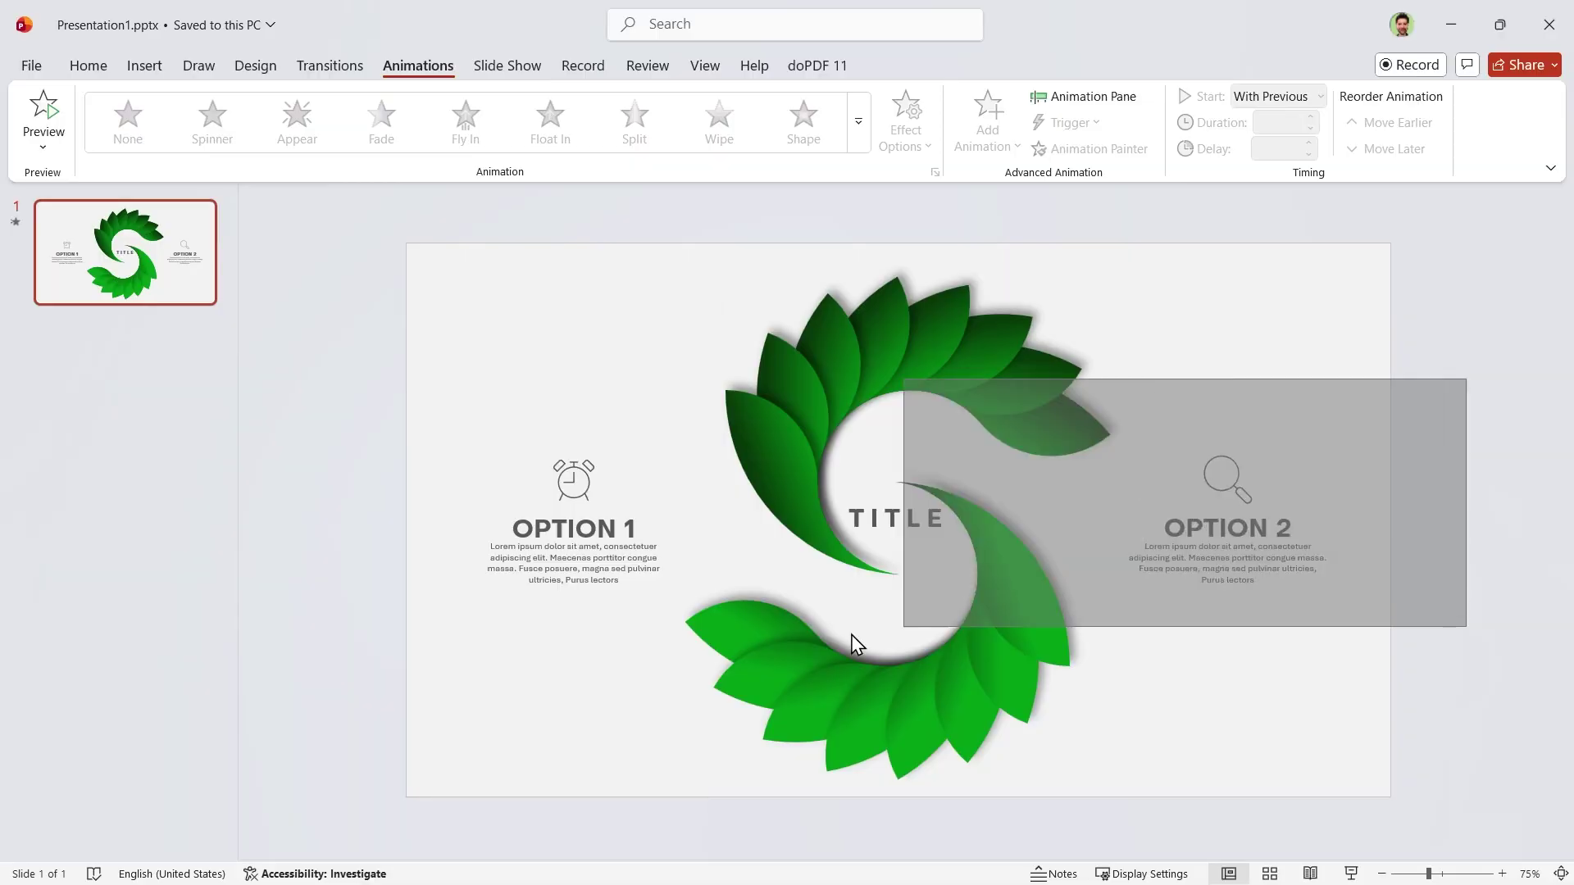
Step: Give the OPTION 1, TITLE and OPTION 2 groups a Fade entrance starting With Previous
left_click_drag(853, 644, 306, 689)
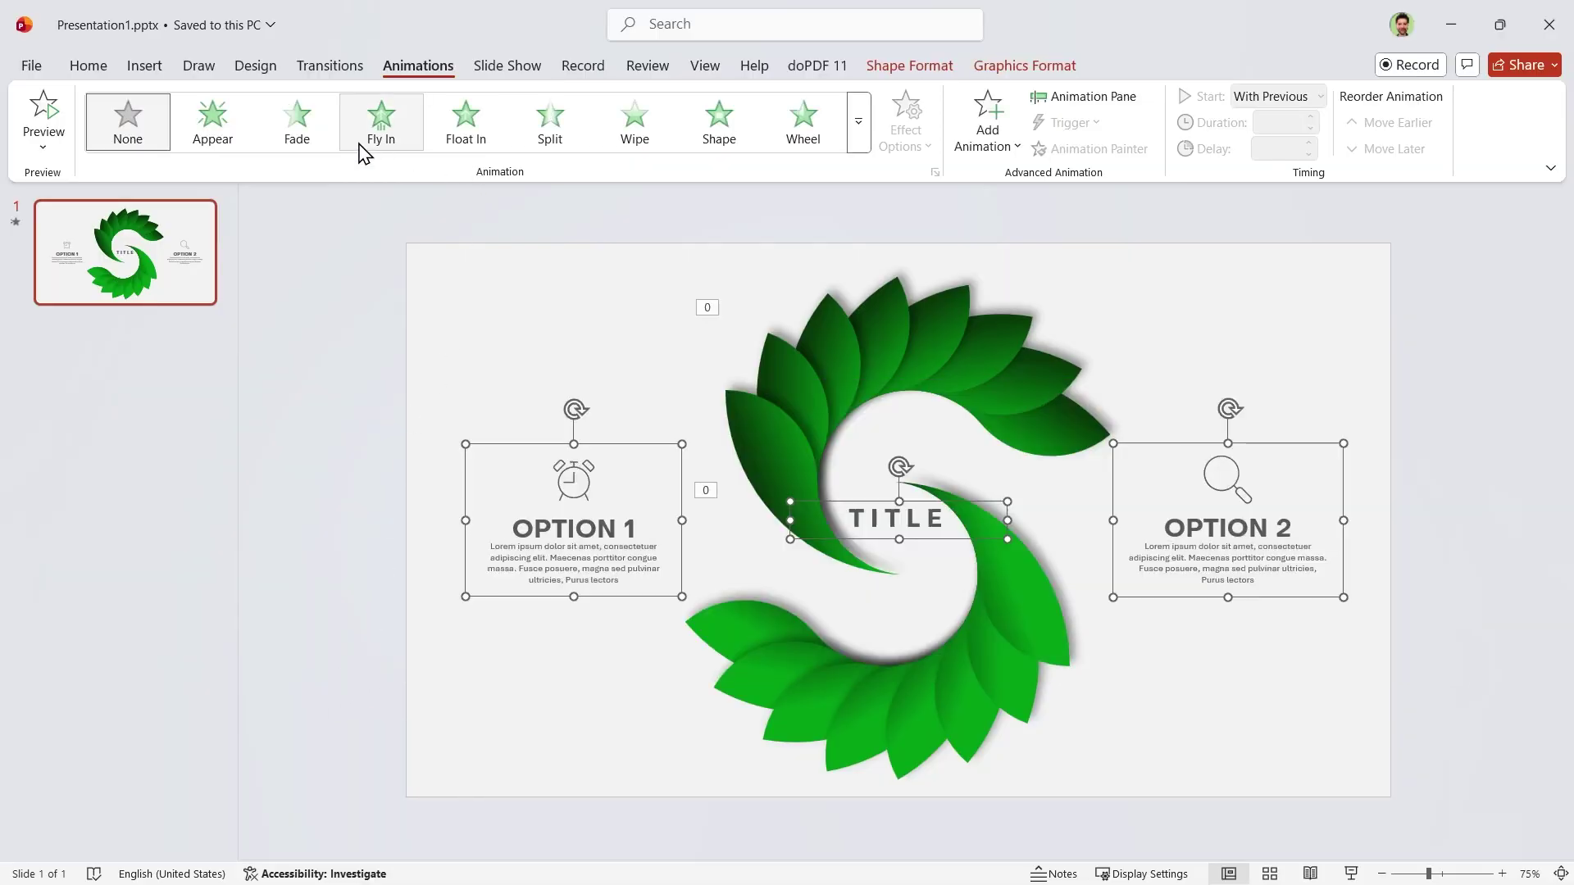
left_click(293, 130)
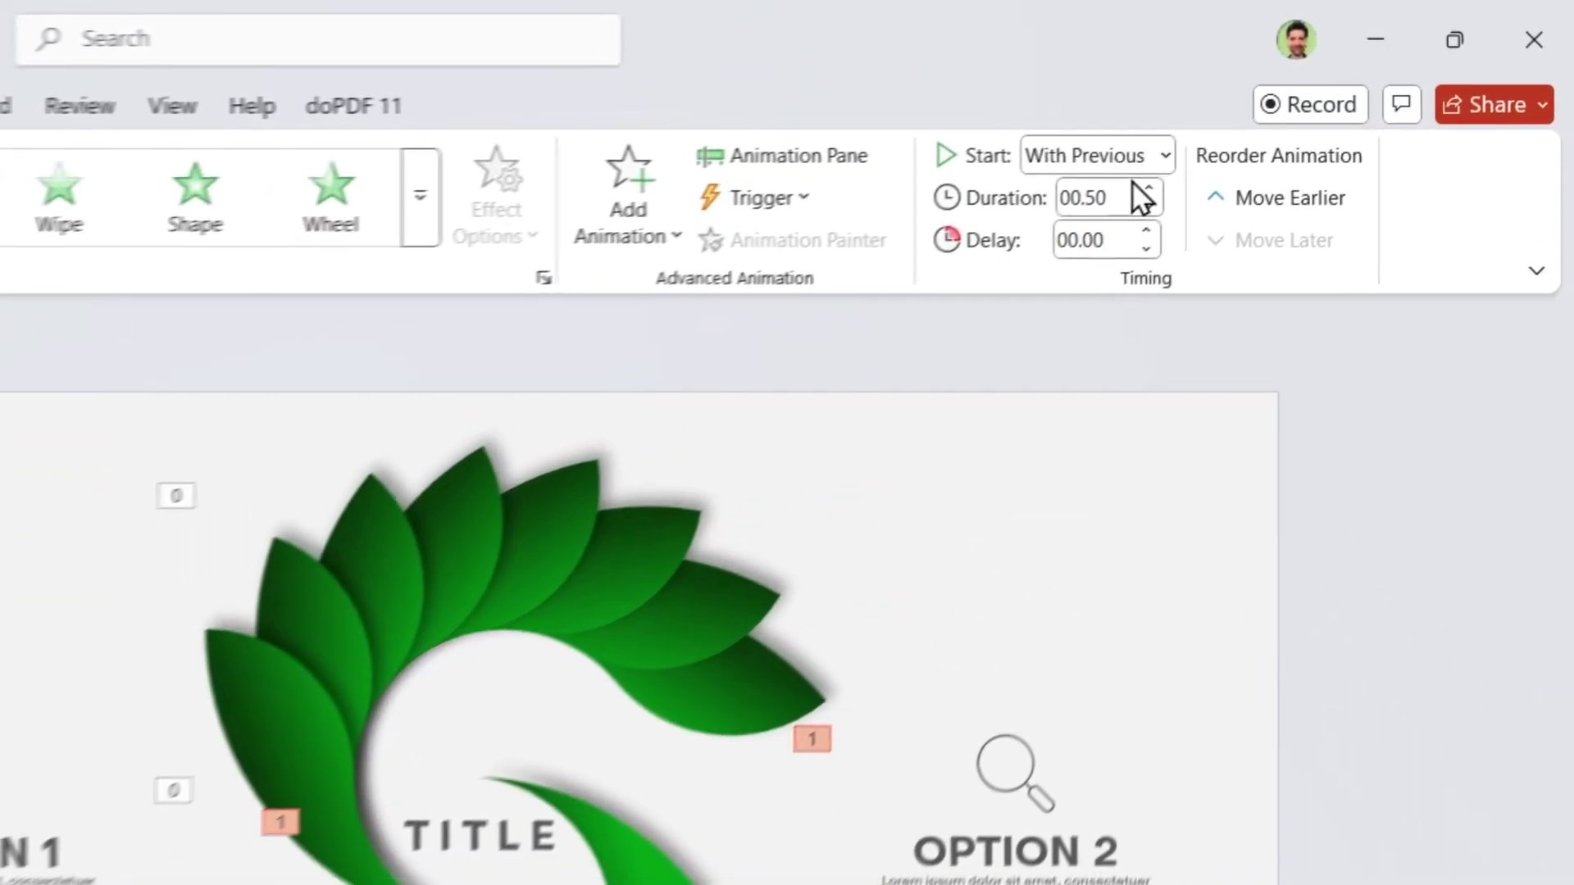
left_click(1301, 98)
left_click(1077, 254)
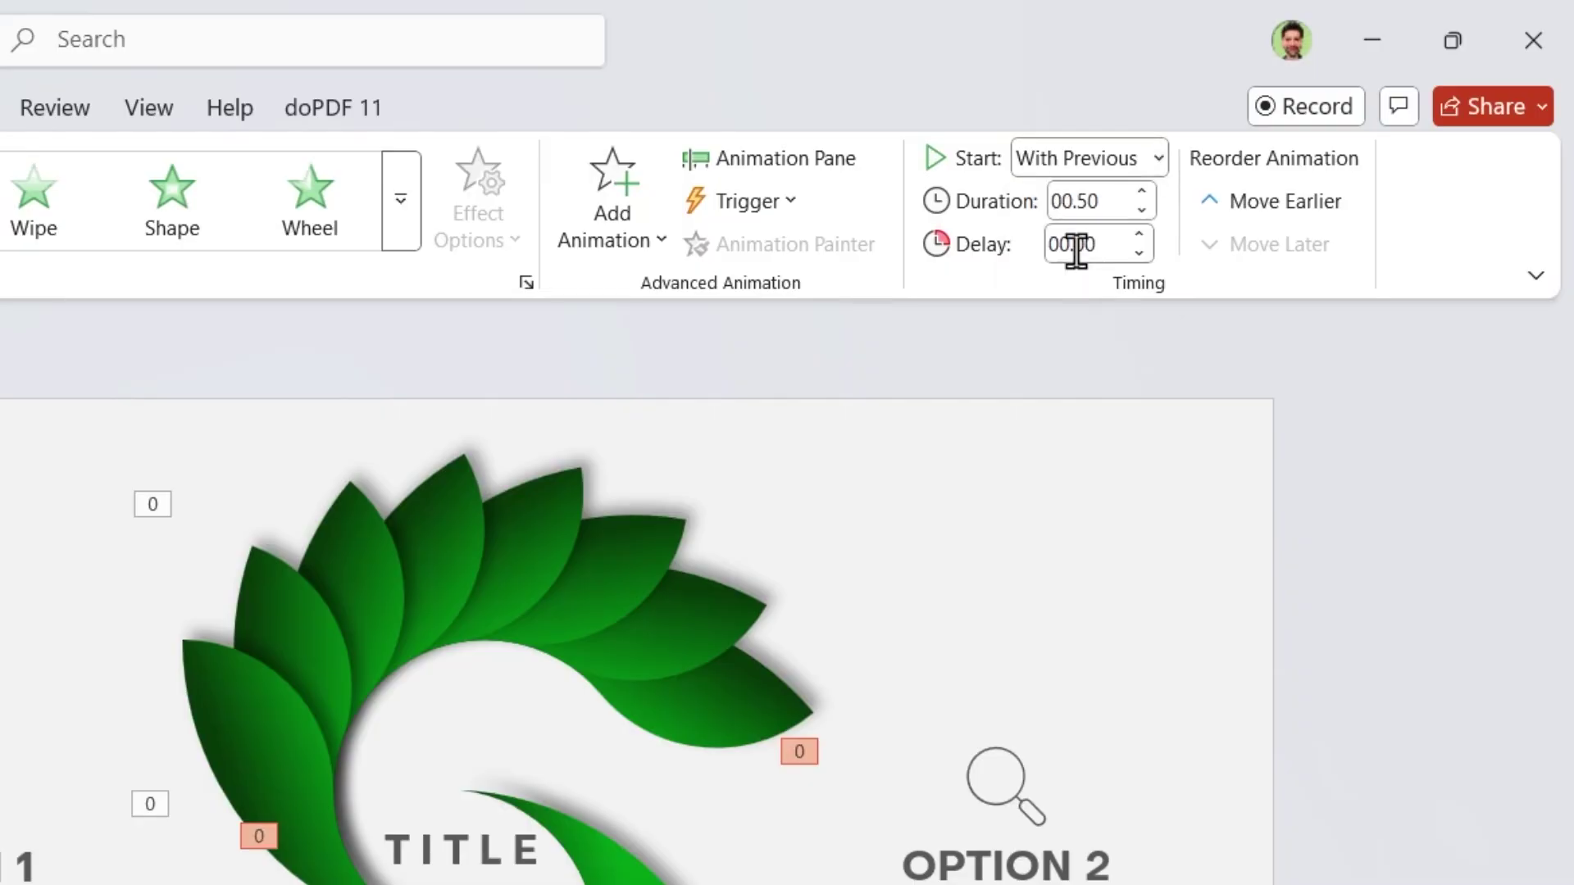
Step: Set the fade duration to 01.00 and its delay to 00.75
left_click(1148, 190)
left_click(1148, 190)
left_click(1146, 236)
left_click(1146, 236)
left_click(1146, 236)
left_click(1350, 794)
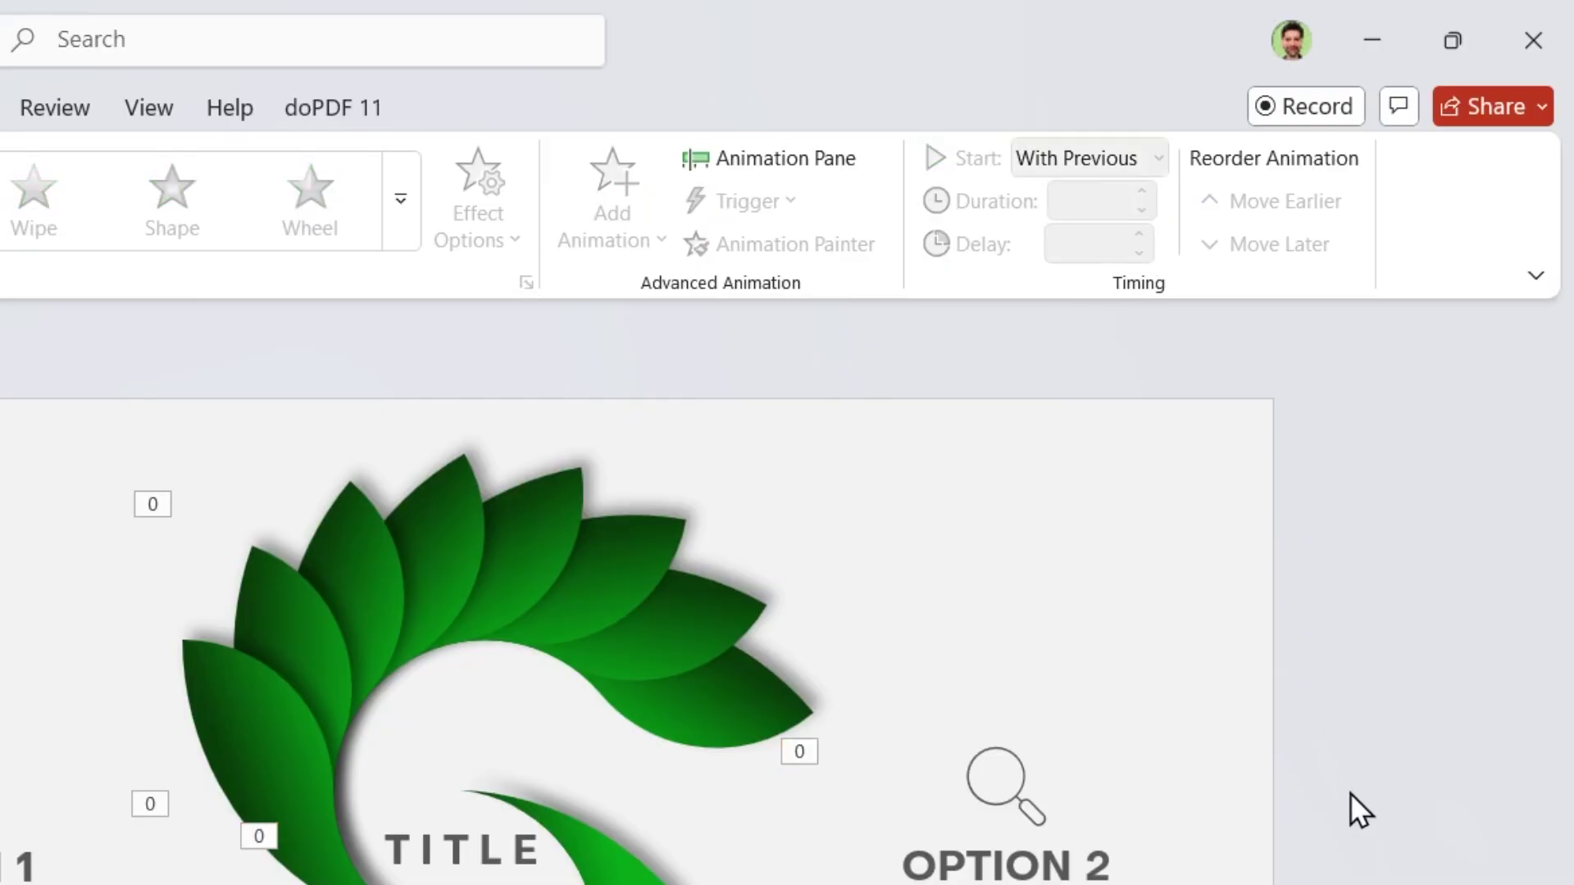